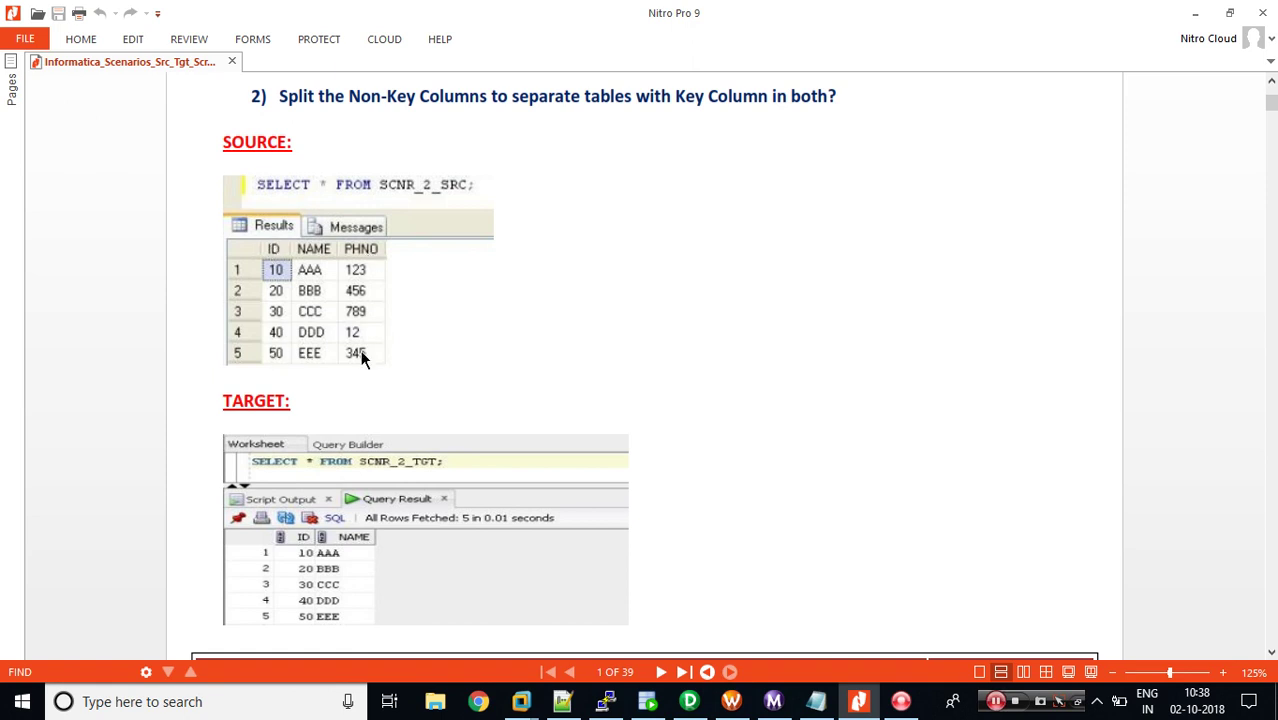
- Review the expected split-table output in the document, switch to Oracle SQL Developer and query all rows of SCNR_2_SRC on ABY_STG_RPD_SNTNDR
scroll(361, 355, down, 5)
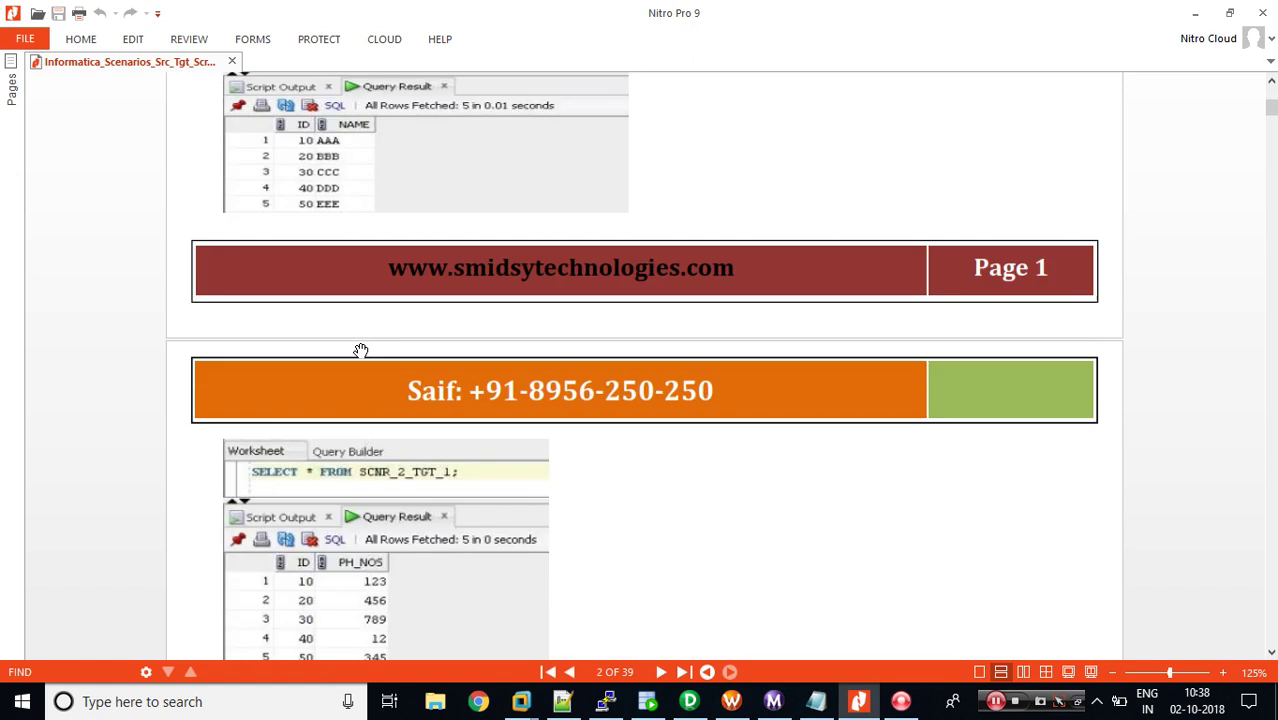
scroll(361, 351, down, 3)
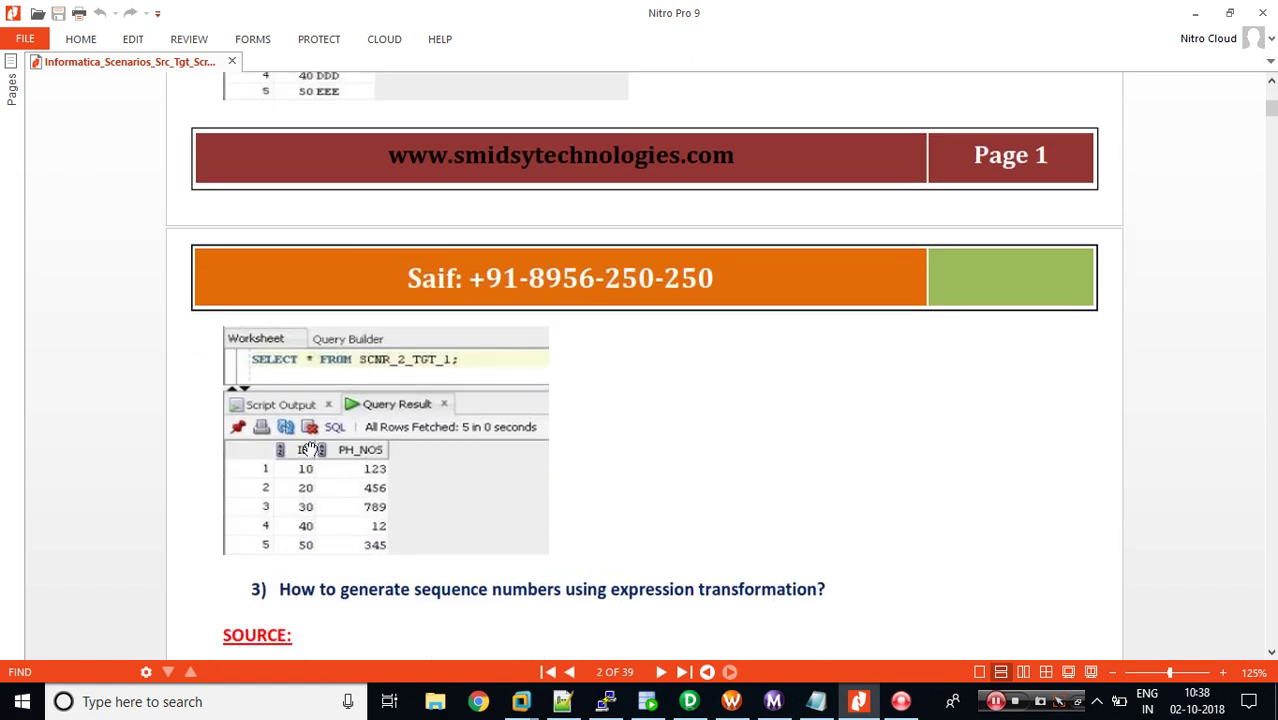
click(647, 705)
click(345, 93)
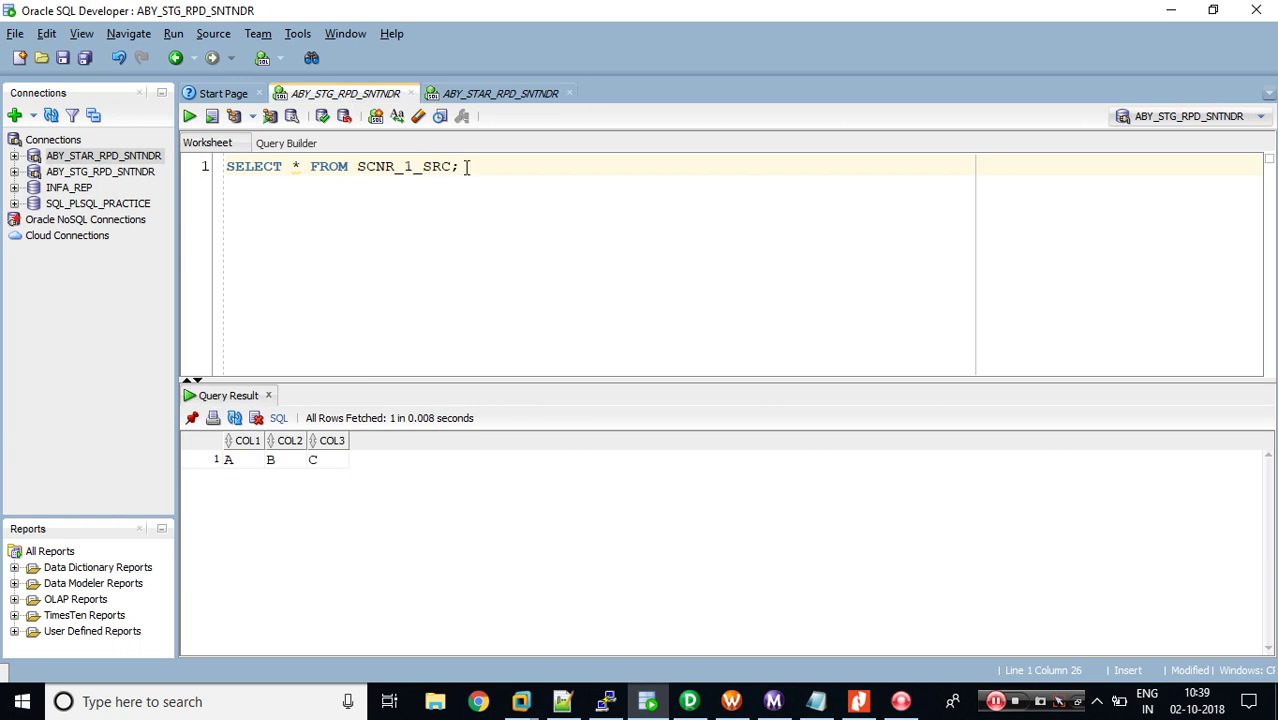
key(BackSpace)
text(2)
key(ctrl+Return)
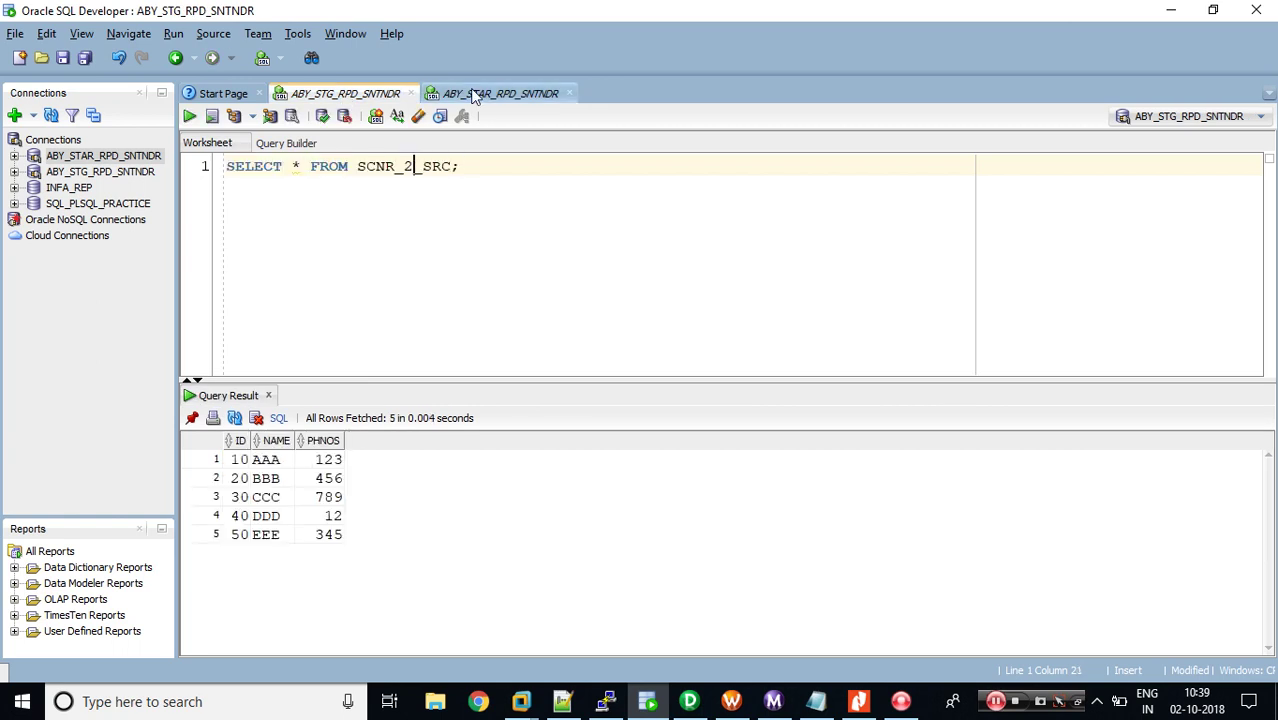
- In the ABY_STAR_RPD_SNTNDR worksheet, add and run the query SELECT * FROM SCNR_2_TGT_1; below the existing one
click(478, 94)
triple_click(435, 166)
key(ctrl+c)
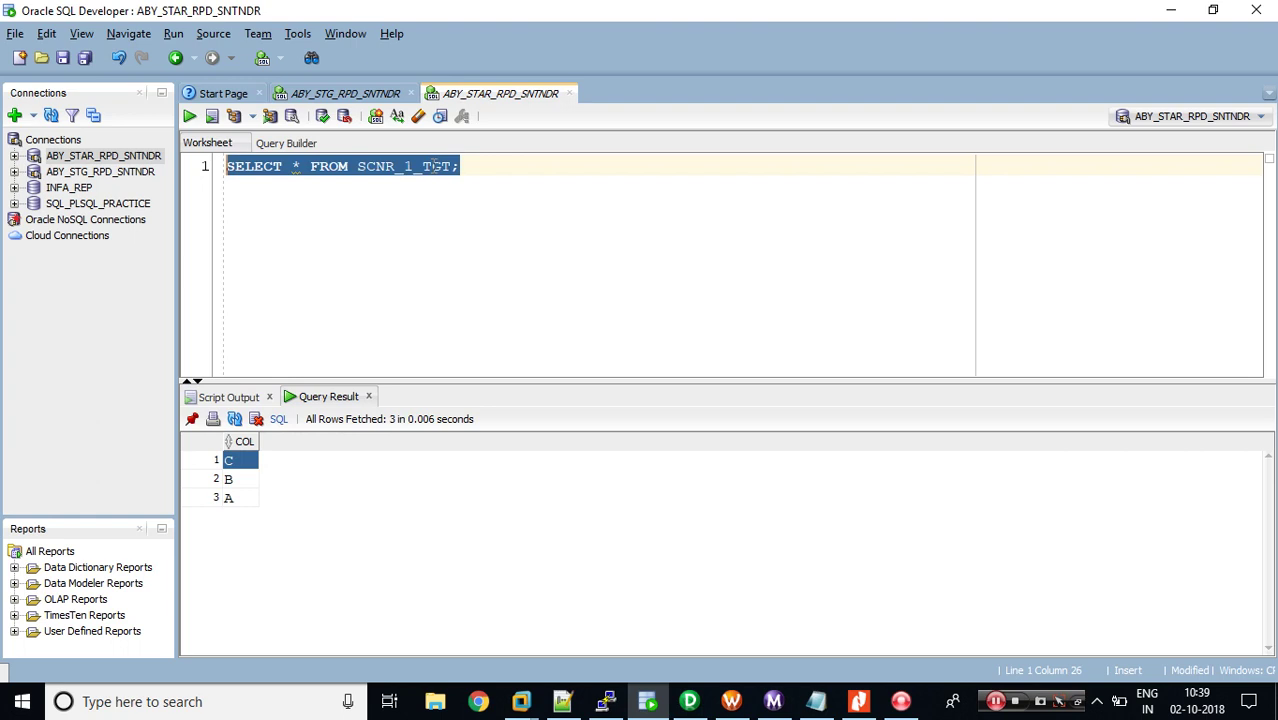
key(End)
key(ctrl+v)
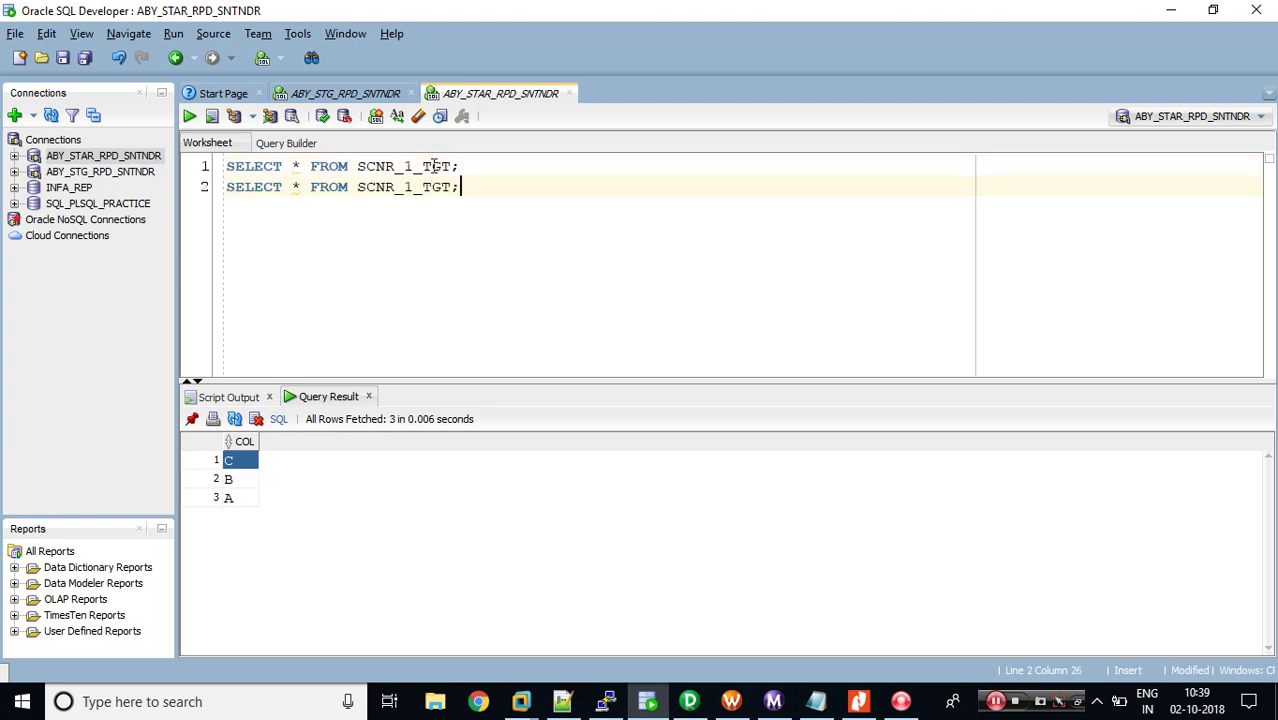
key(BackSpace)
text(2)
key(ctrl+Return)
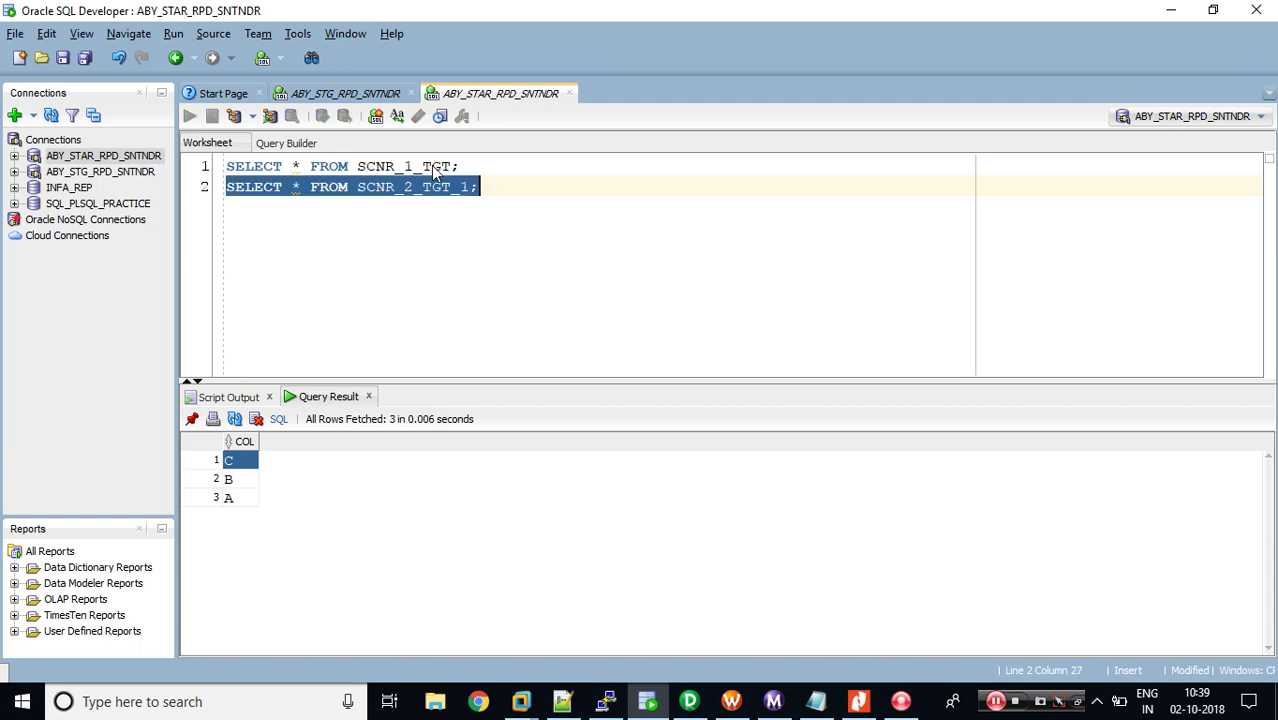
key(End)
key(ctrl+Return)
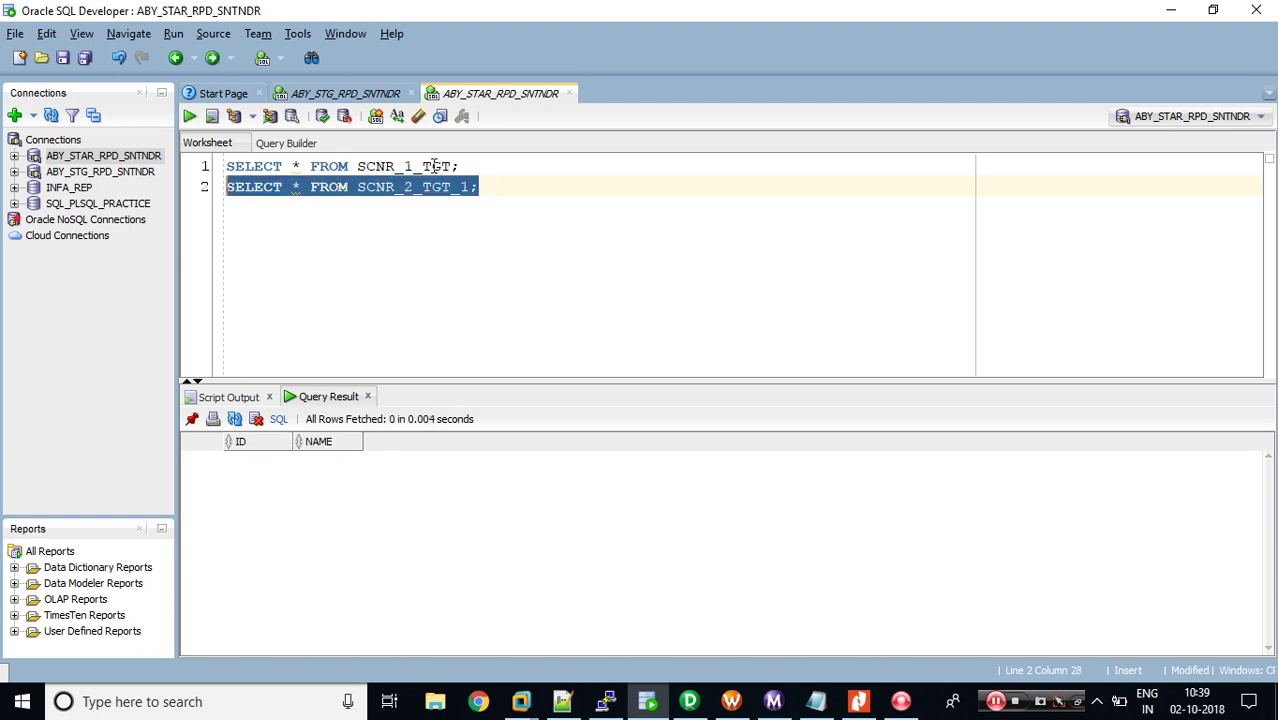
- Add a third line with SELECT * FROM SCNR_2_TGT_2; and run it
key(Return)
text(SELECT * FROM SCNR_2_TGT_1;)
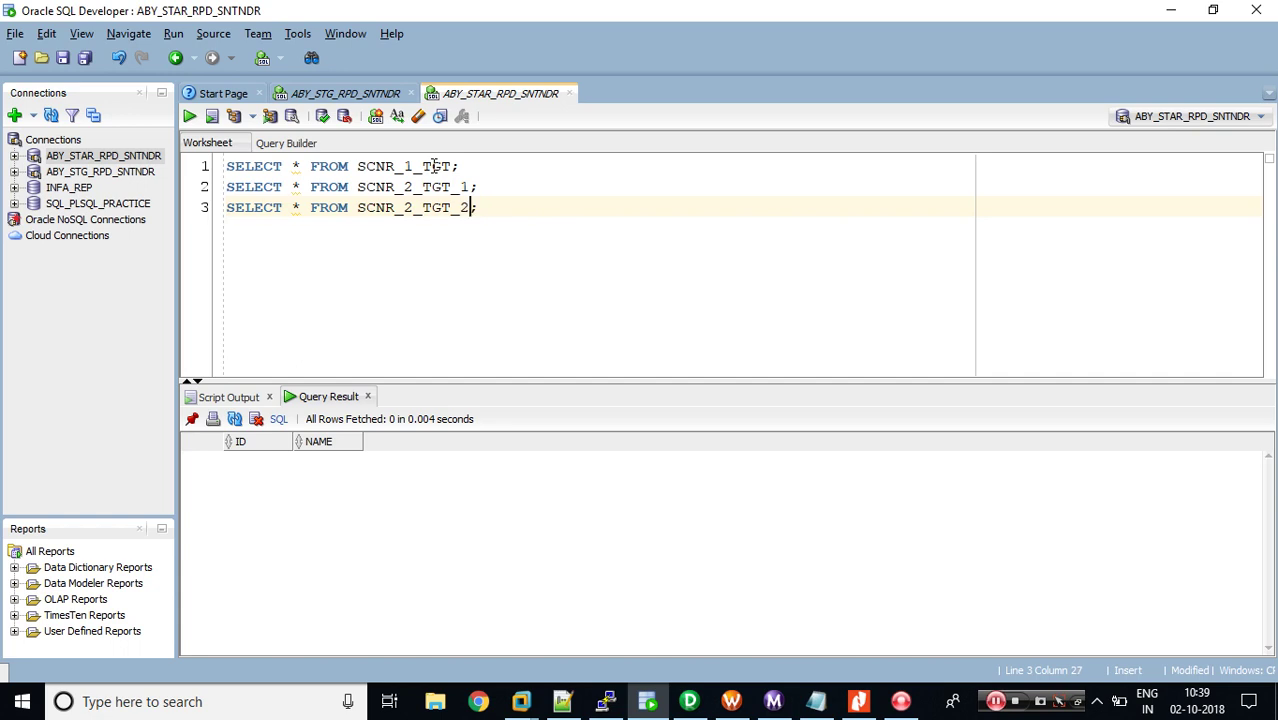
key(ctrl+Return)
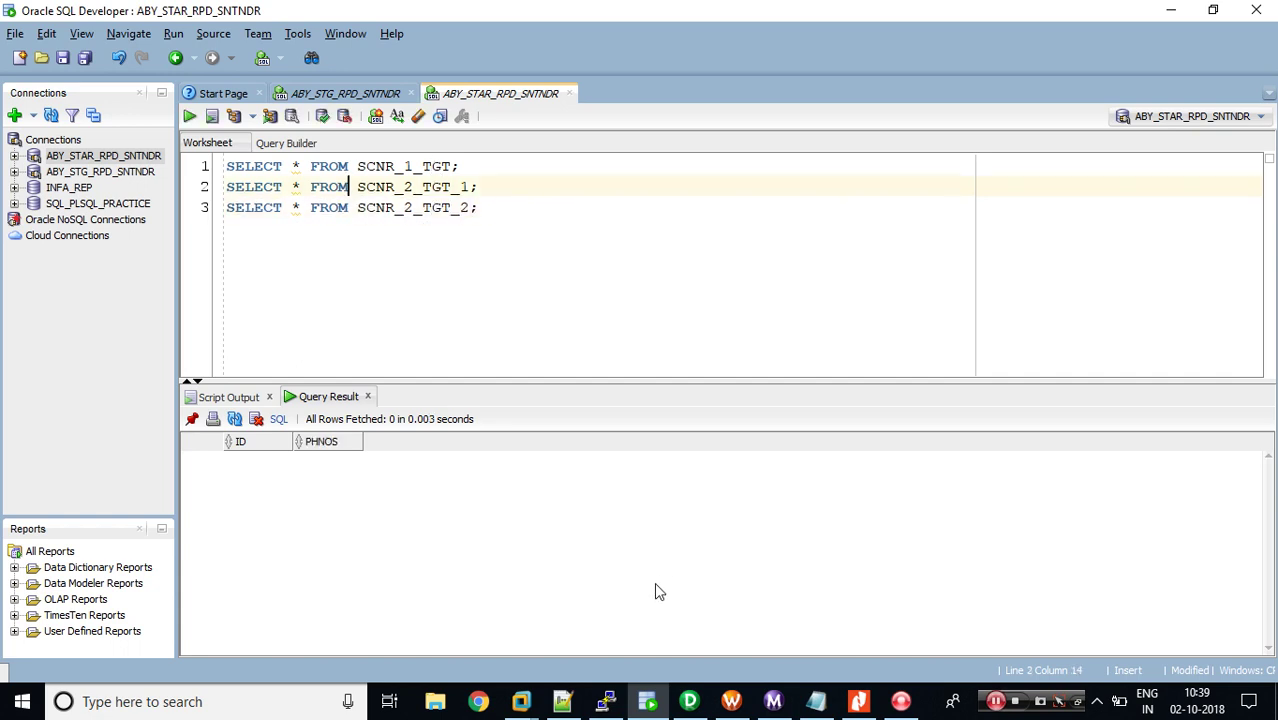
- Switch to Informatica PowerCenter Designer, show the repository navigator and close the open mapping m_SCNR_1A_Column_to_Rows_Normalizer
click(687, 700)
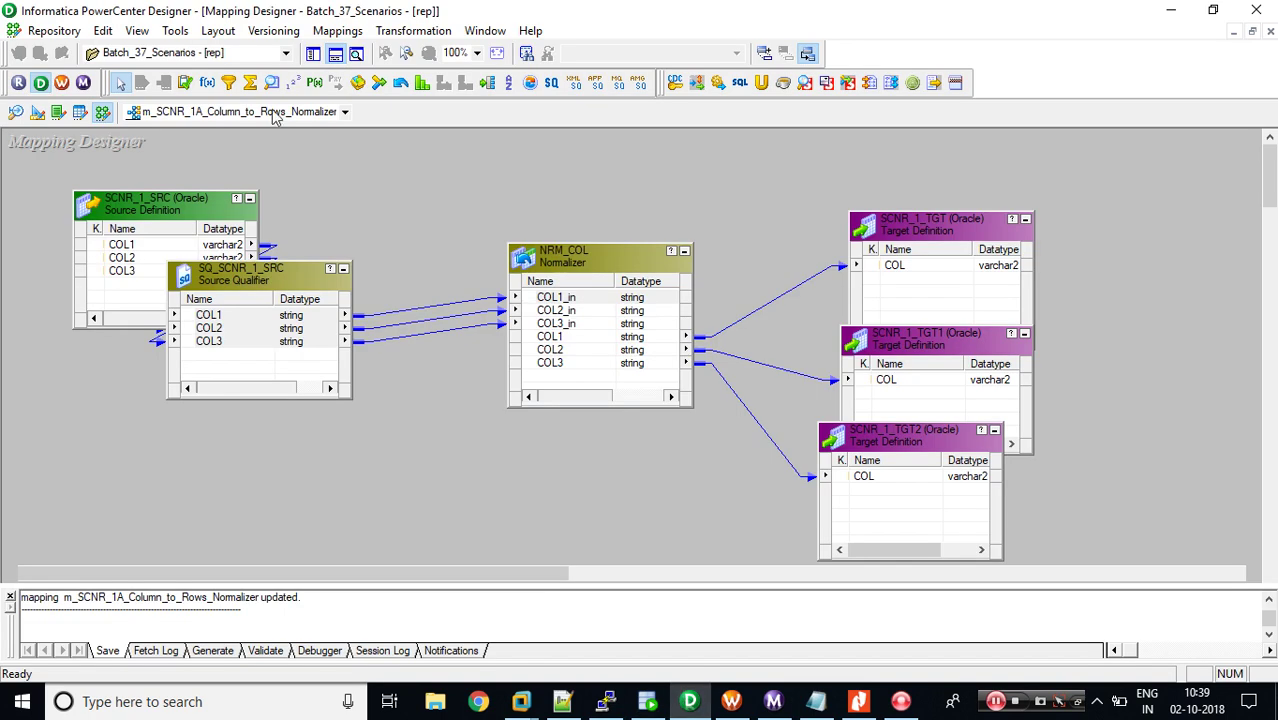
click(313, 55)
click(337, 30)
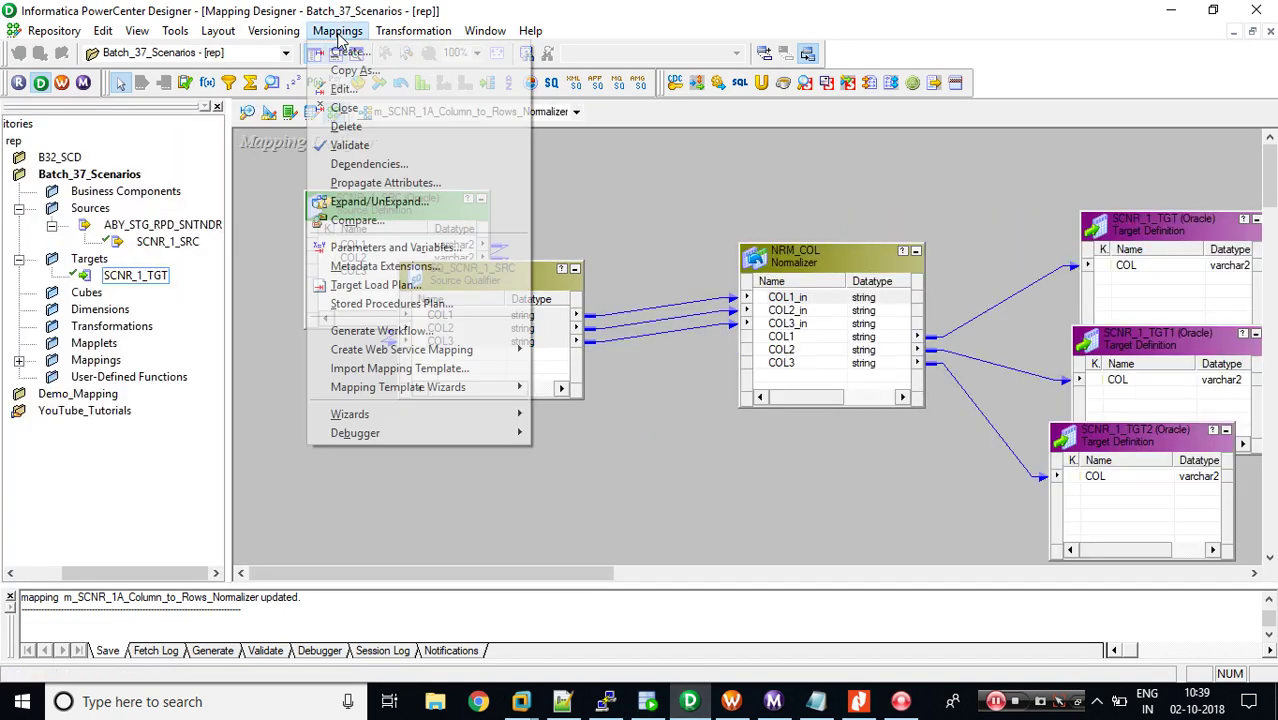
click(346, 108)
- Import the SCNR_2_SRC table as a source definition from the ABY_STG_RPD_SNTNDR database in the Source Analyzer
click(248, 112)
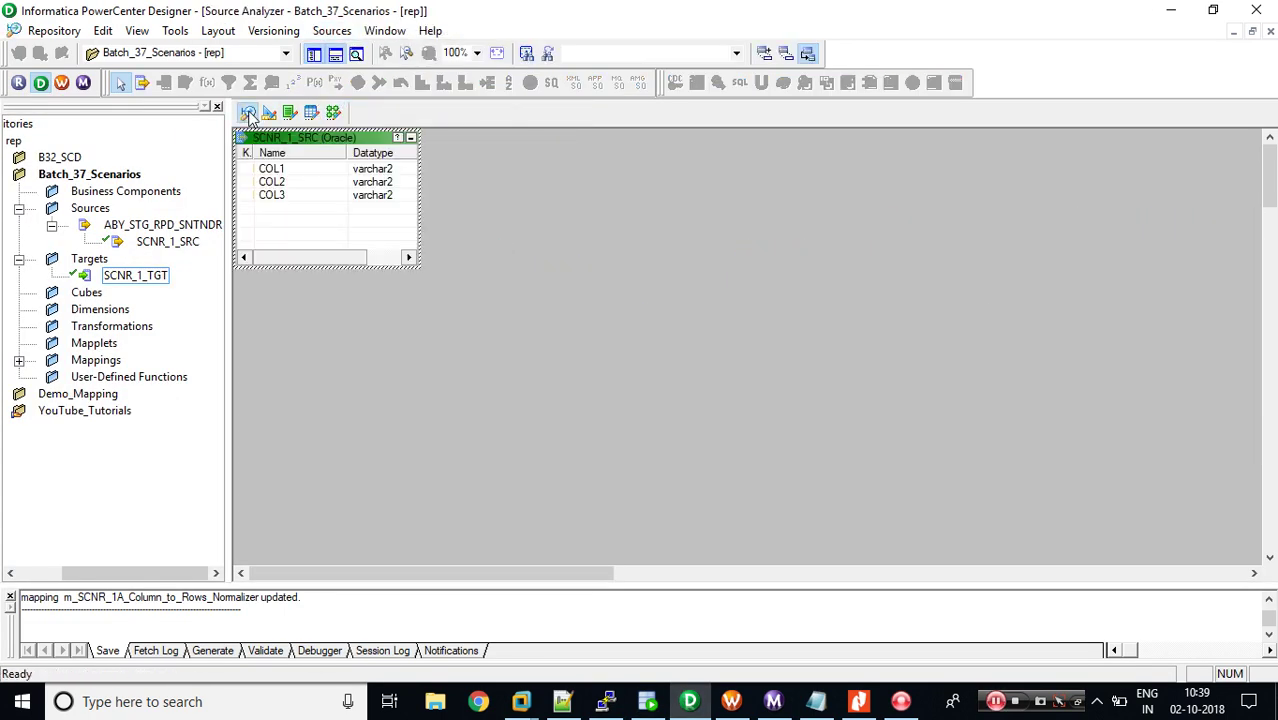
click(332, 30)
click(365, 48)
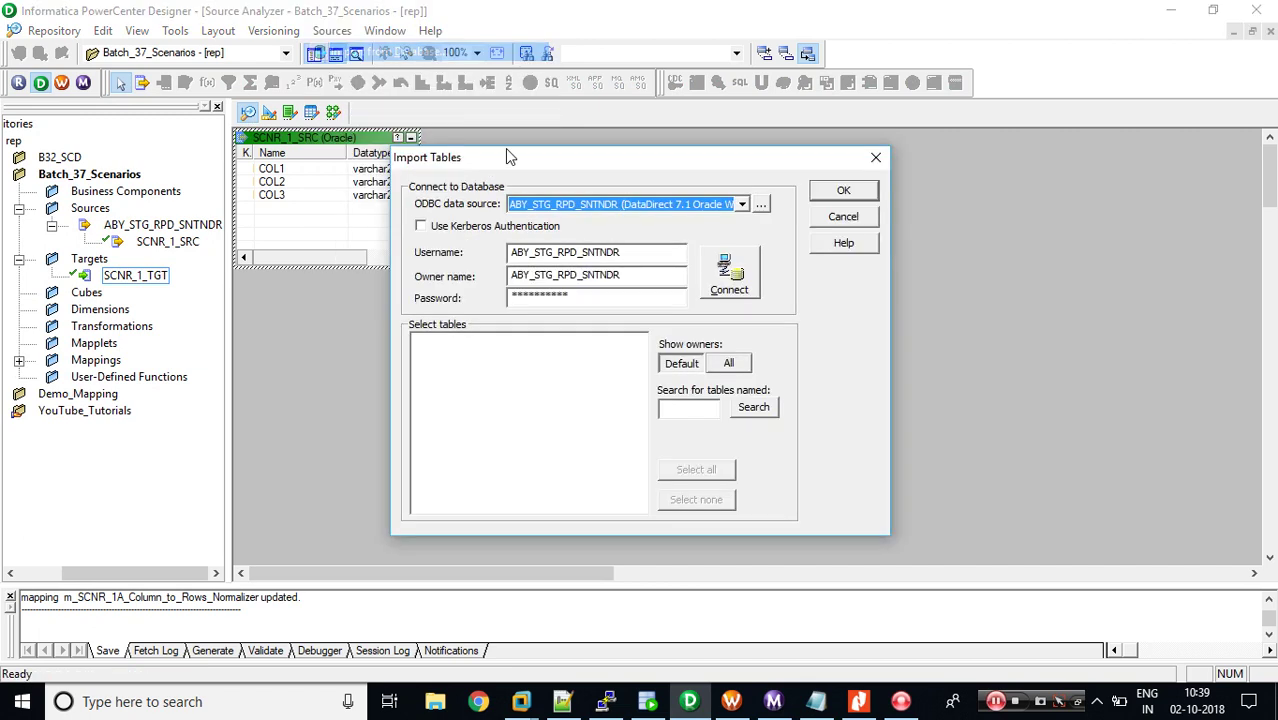
click(729, 287)
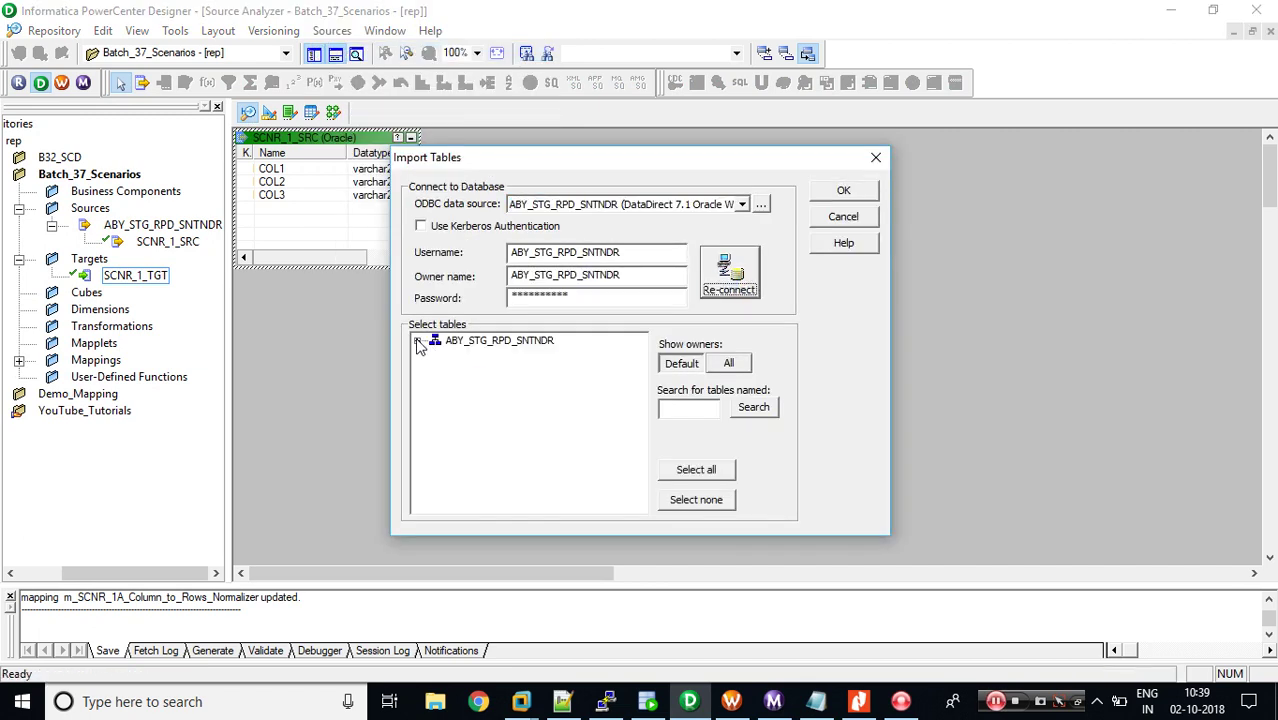
click(419, 342)
click(435, 355)
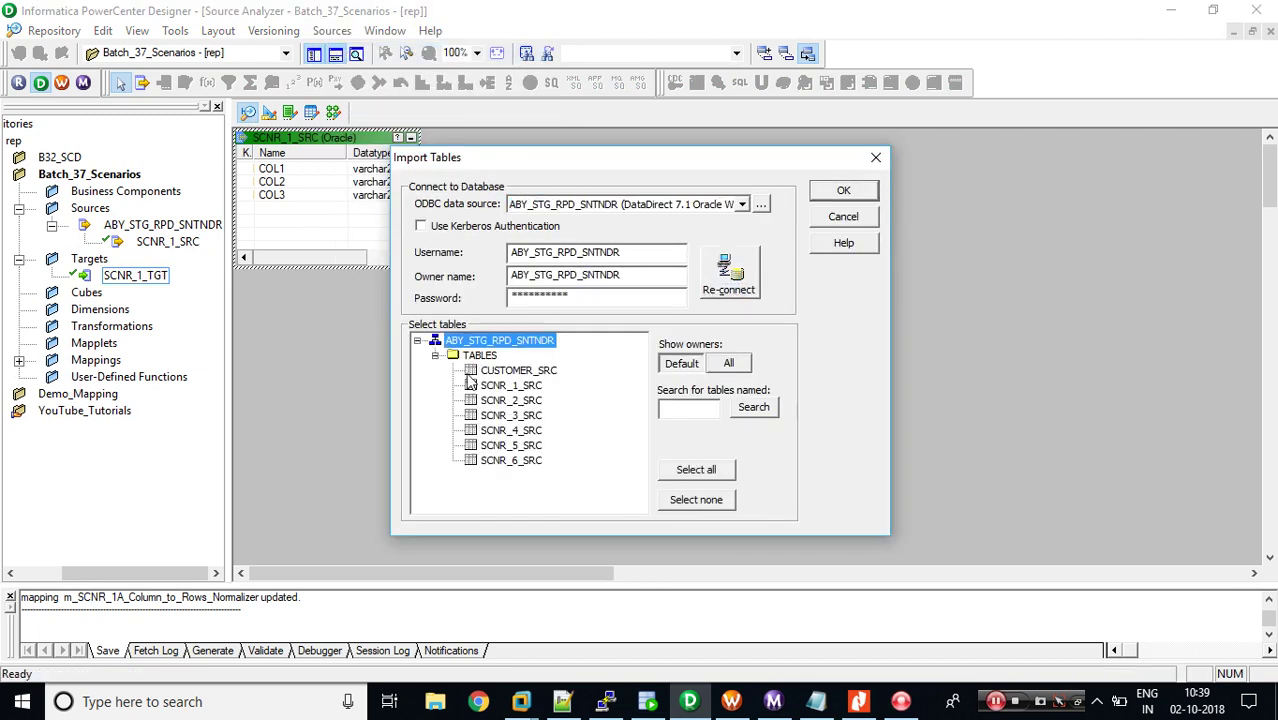
click(523, 402)
click(843, 190)
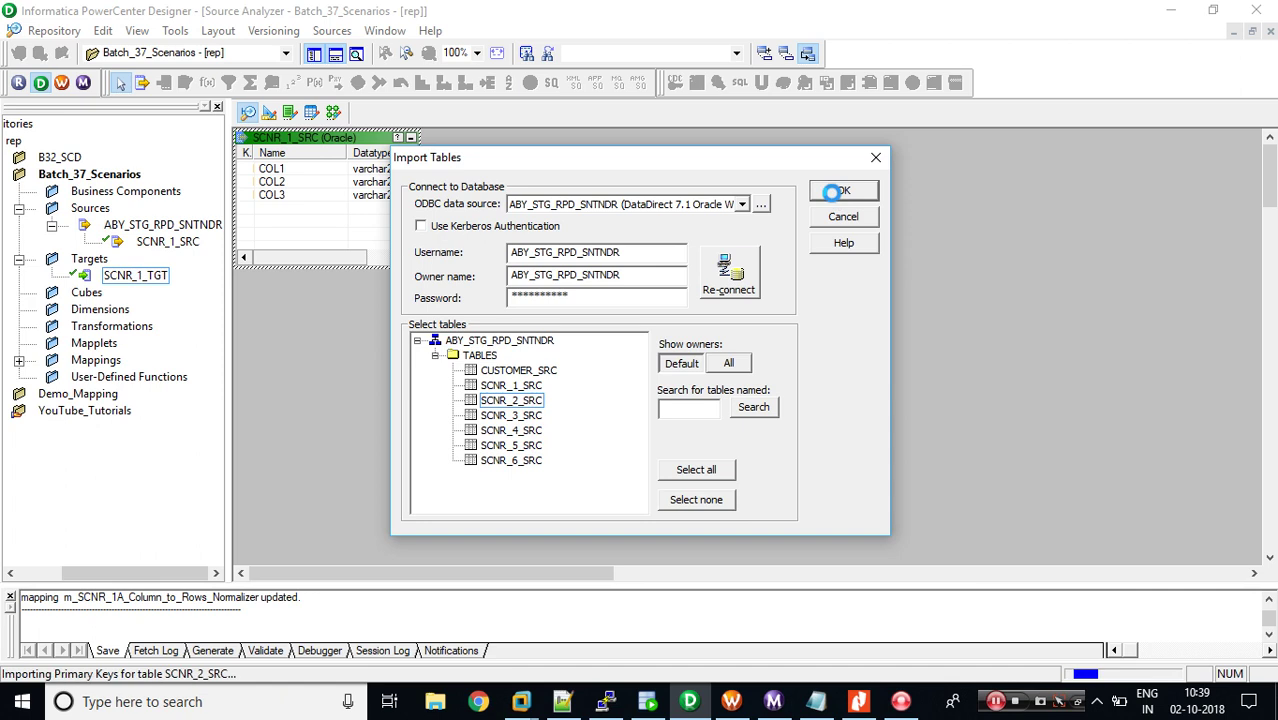
- Import the SCNR_2_TGT_1 and SCNR_2_TGT_2 tables as target definitions from the ABY_STAR_RPD_SNTNDR database in the Target Designer
click(270, 113)
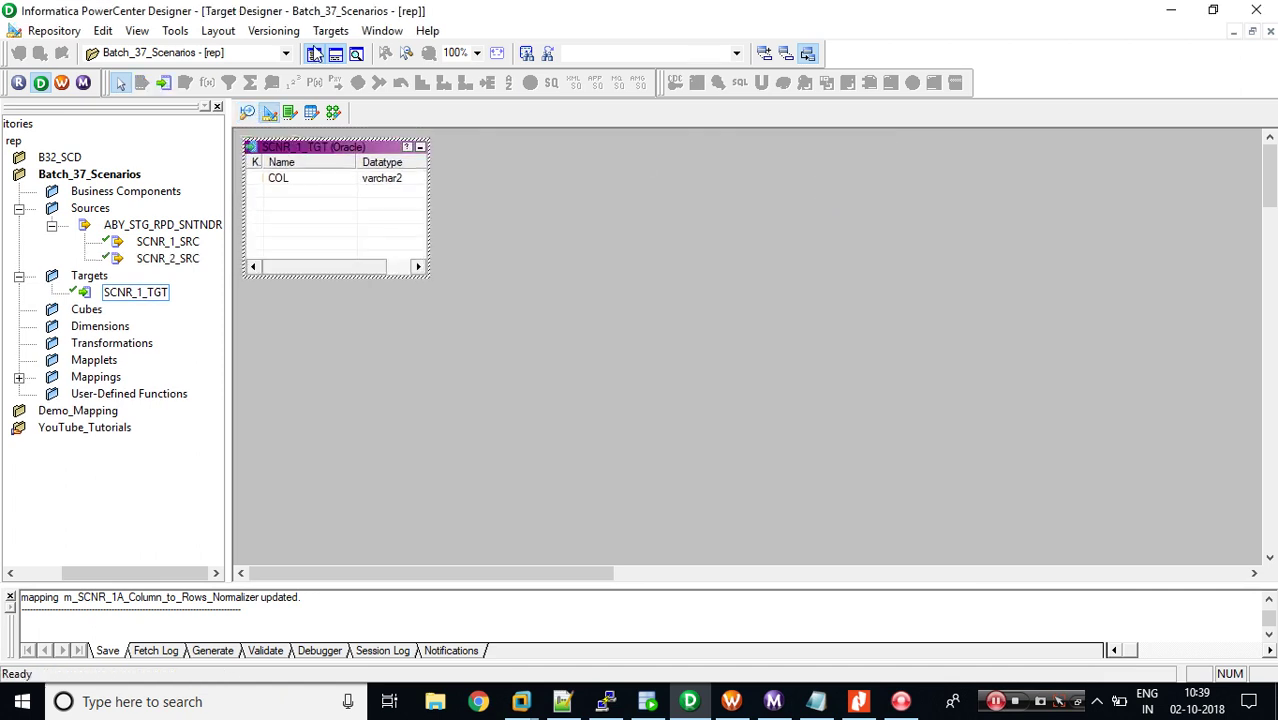
click(317, 33)
click(360, 49)
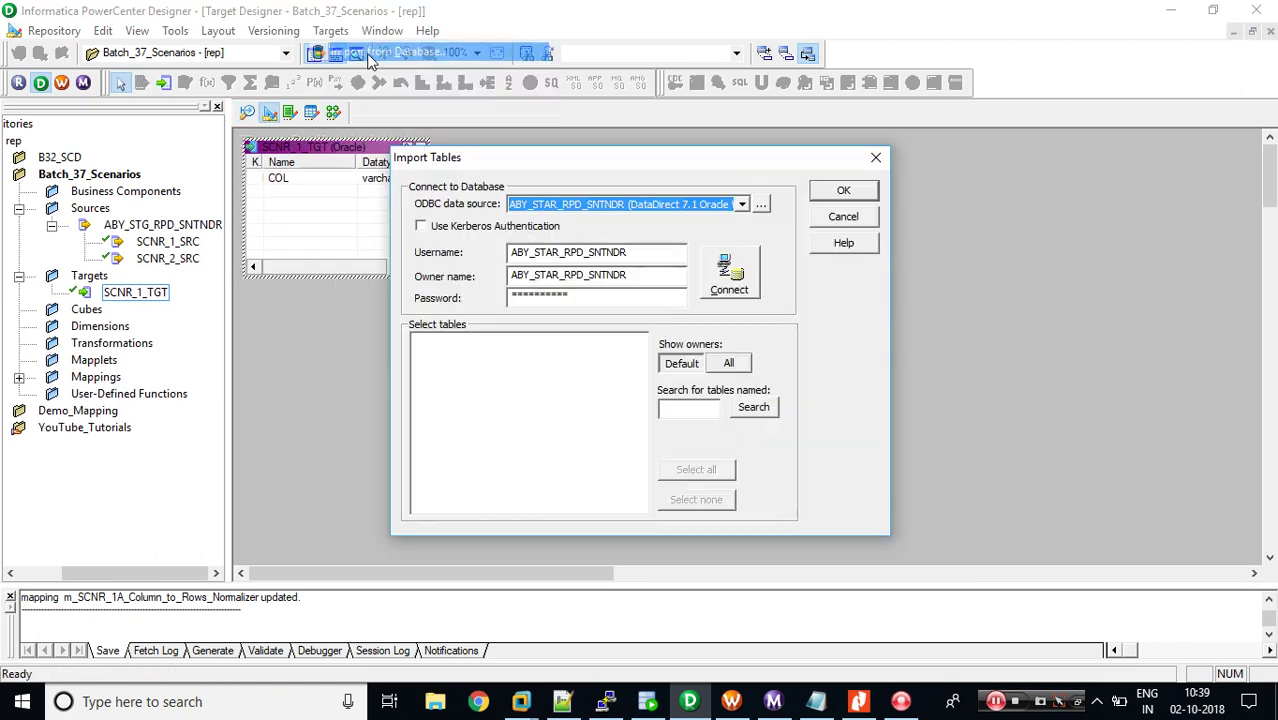
click(724, 268)
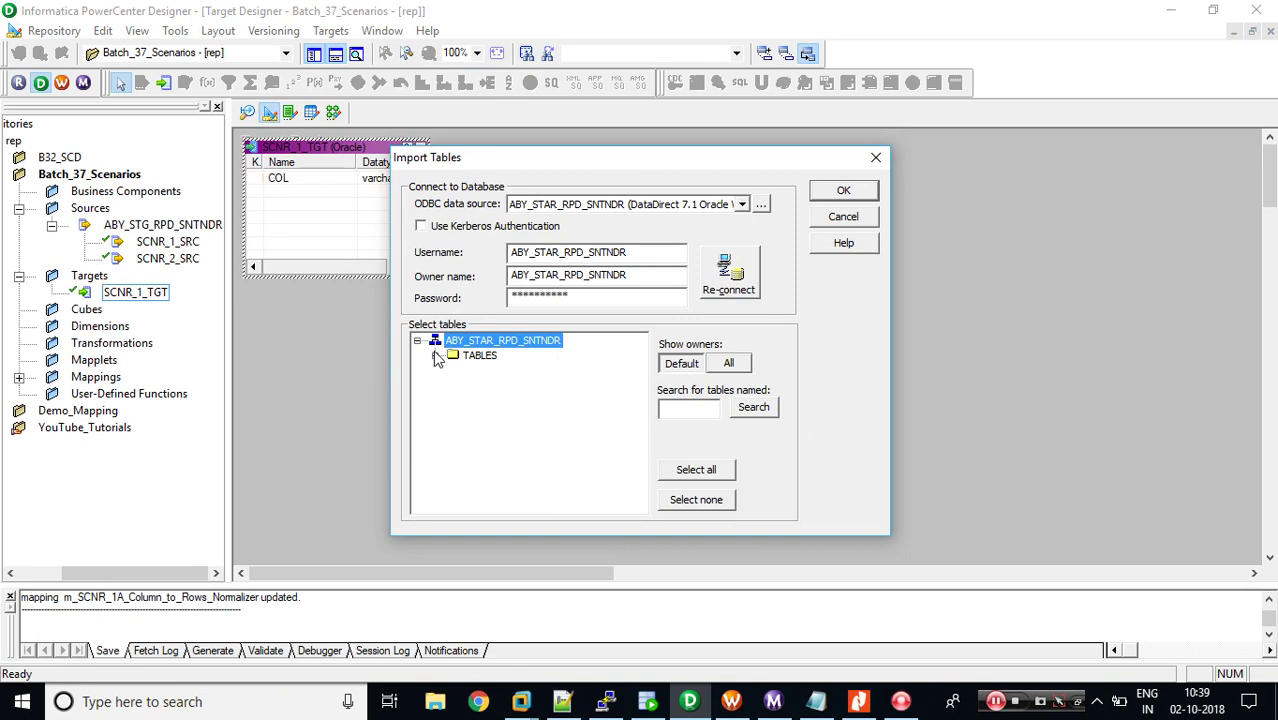
click(435, 357)
click(536, 401)
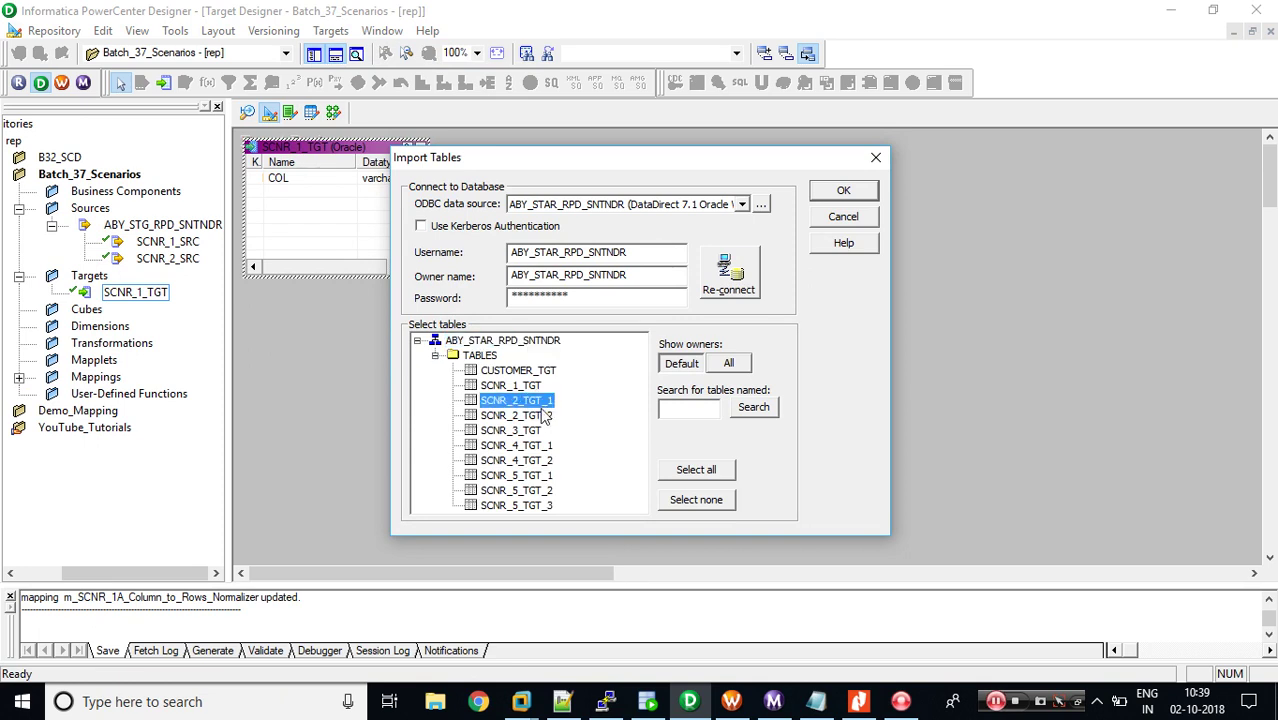
ctrl+click(540, 415)
click(842, 192)
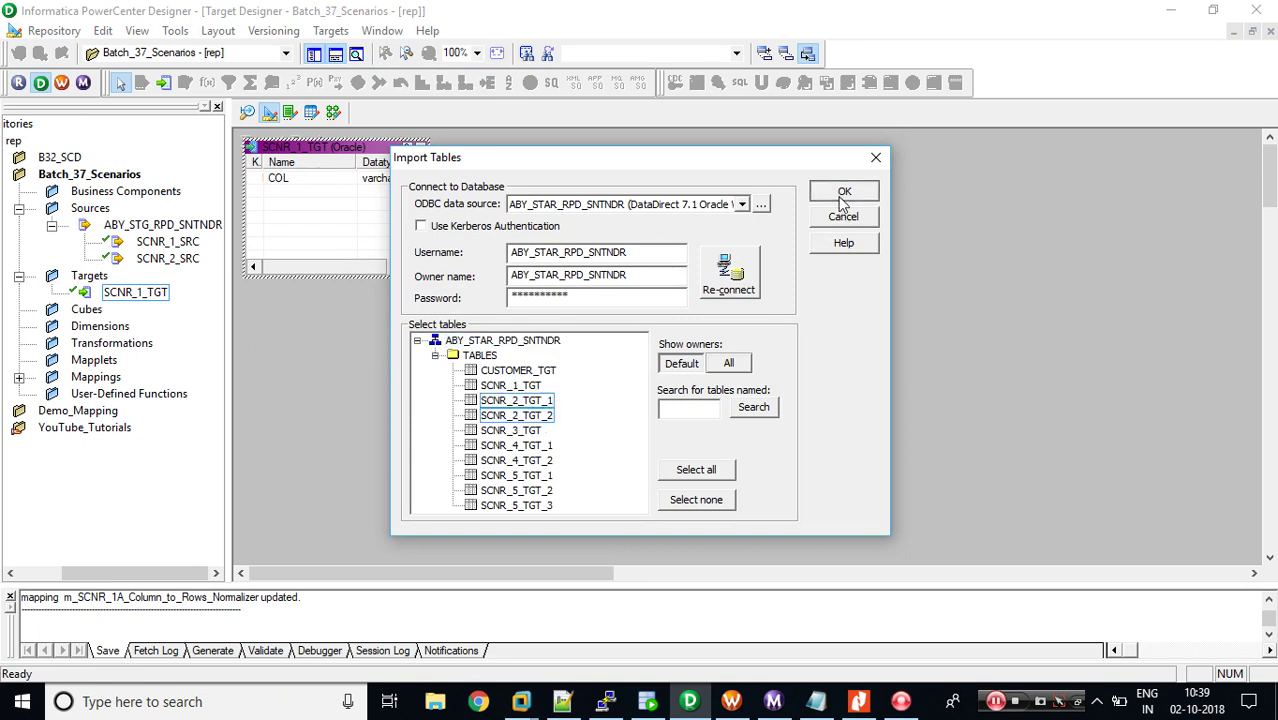
- Place the SCNR_2_SRC source in the Mapping Designer, naming the new mapping m_SCNR_2_Split_NonKey_Columns
click(334, 112)
drag(168, 258, 414, 284)
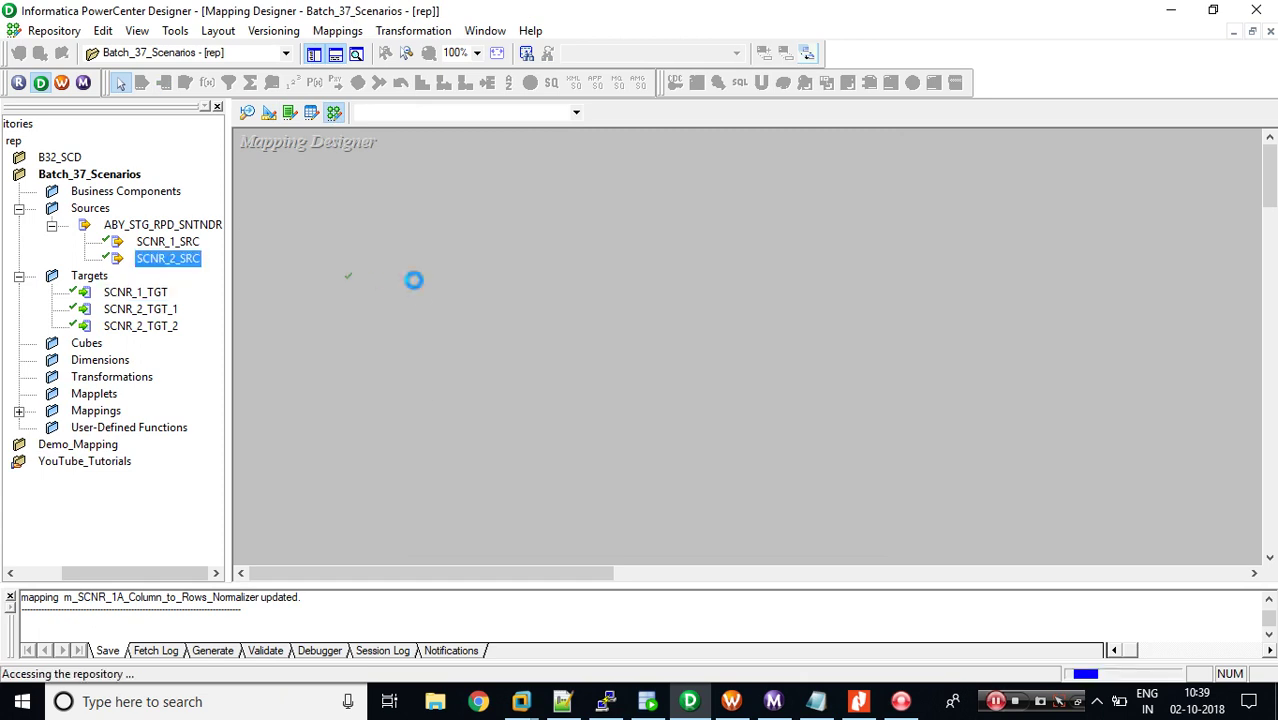
text(m_SCNR_2_Split_NonKey_C)
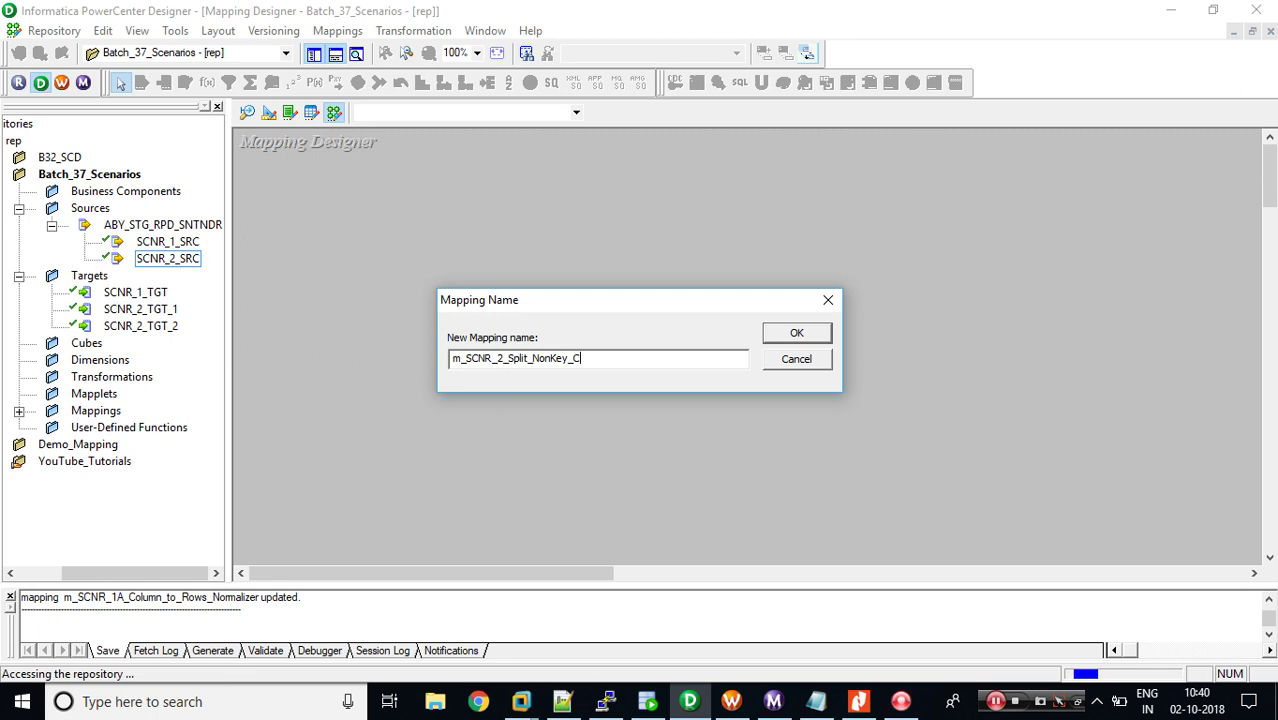
text(s)
key(Return)
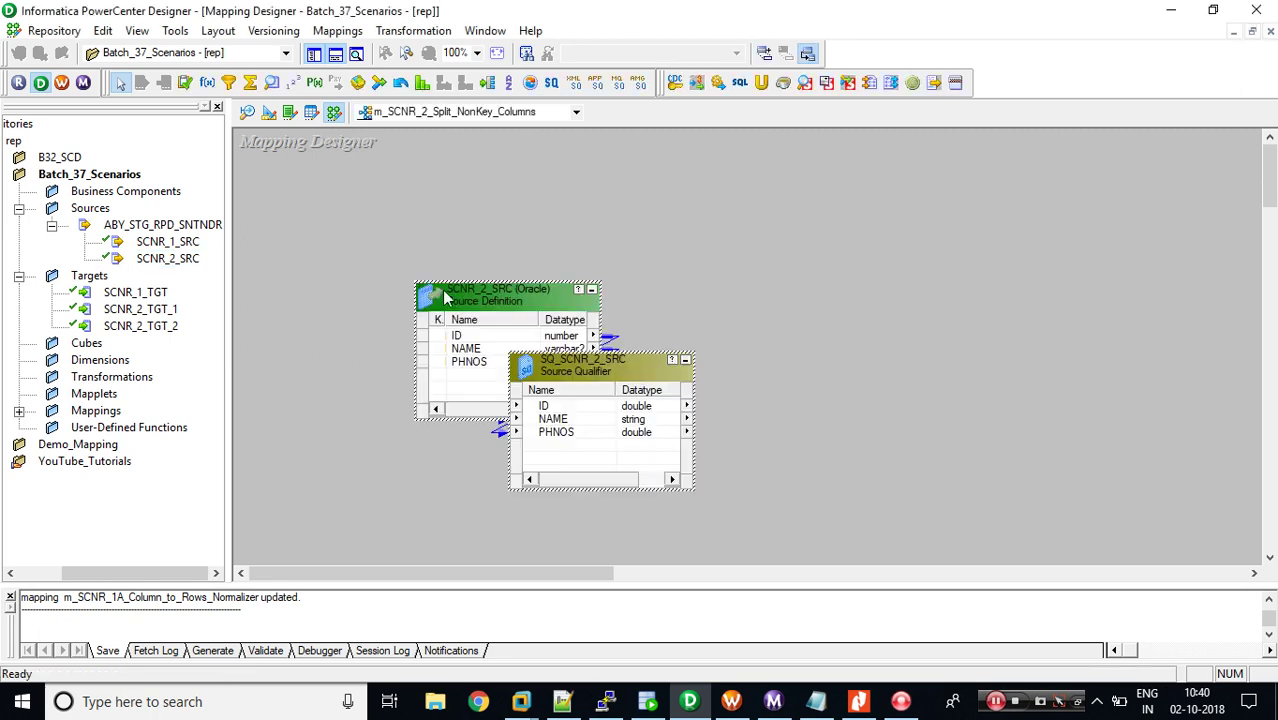
- Reposition the source near the start of the mapping and add the SCNR_2_TGT_1 and SCNR_2_TGT_2 targets opposite it
drag(461, 302, 368, 234)
click(148, 311)
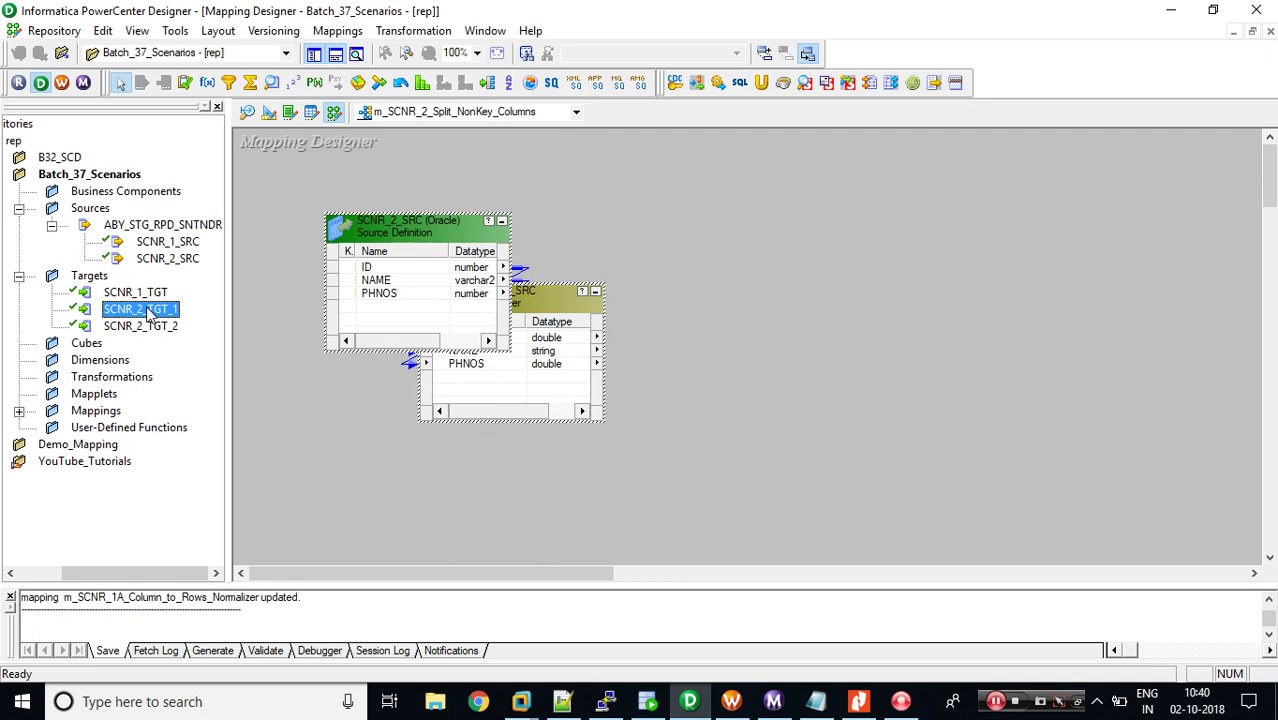
ctrl+click(148, 328)
drag(138, 318, 916, 251)
- Hide the navigator and output windows, and arrange SCNR_2_TGT_1 above SCNR_2_TGT_2 without overlap
click(313, 53)
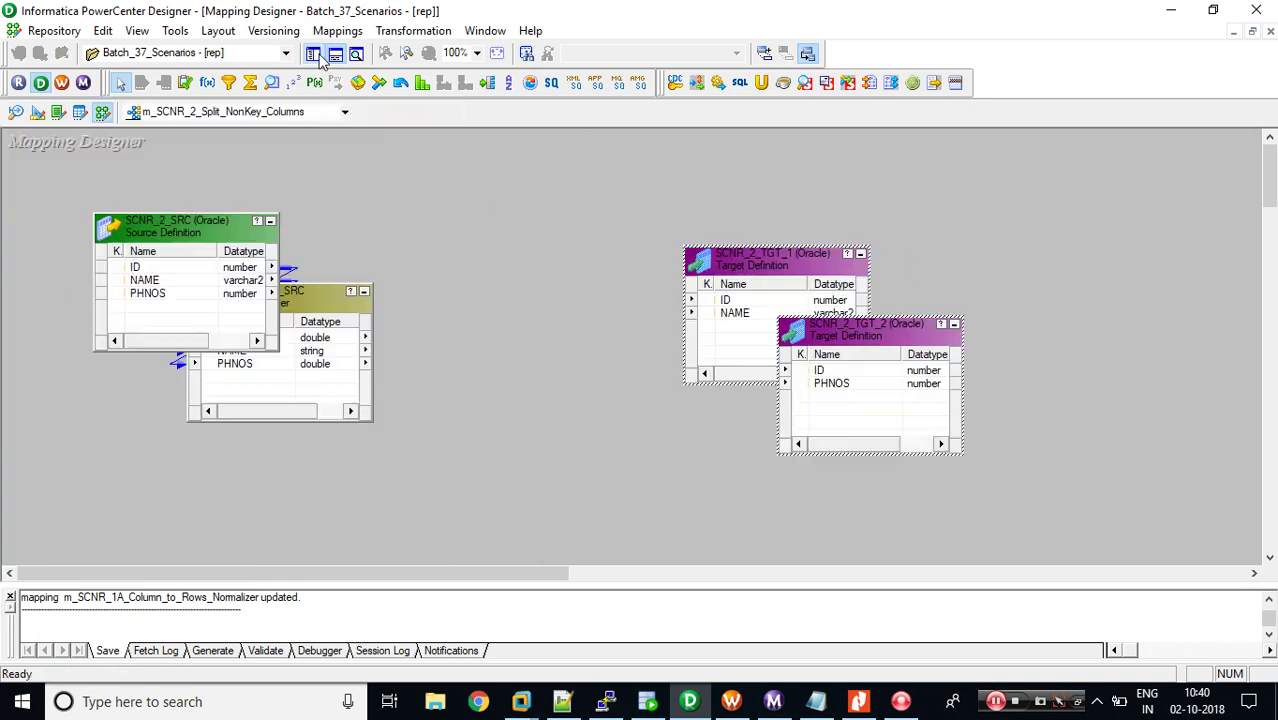
click(335, 54)
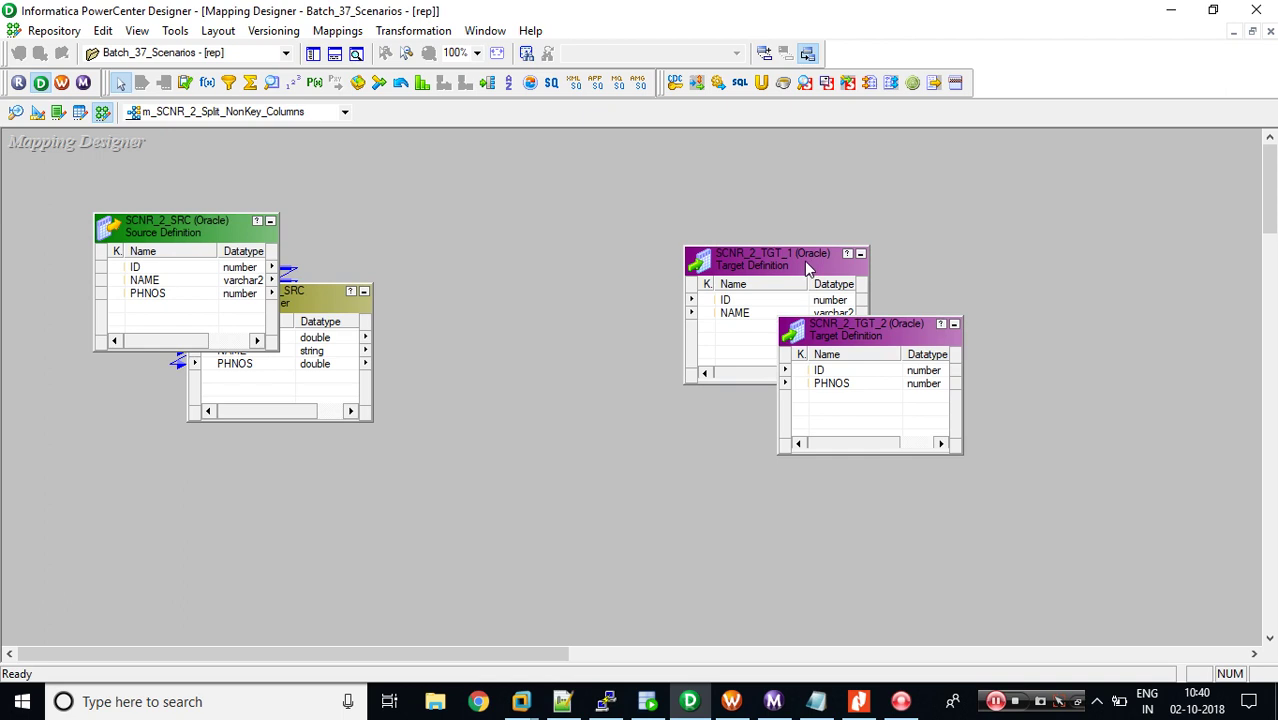
drag(802, 262, 936, 226)
drag(800, 340, 844, 426)
- Create an Expression transformation named EXP_PASSTHRU and place it between the source qualifier and the targets
click(413, 31)
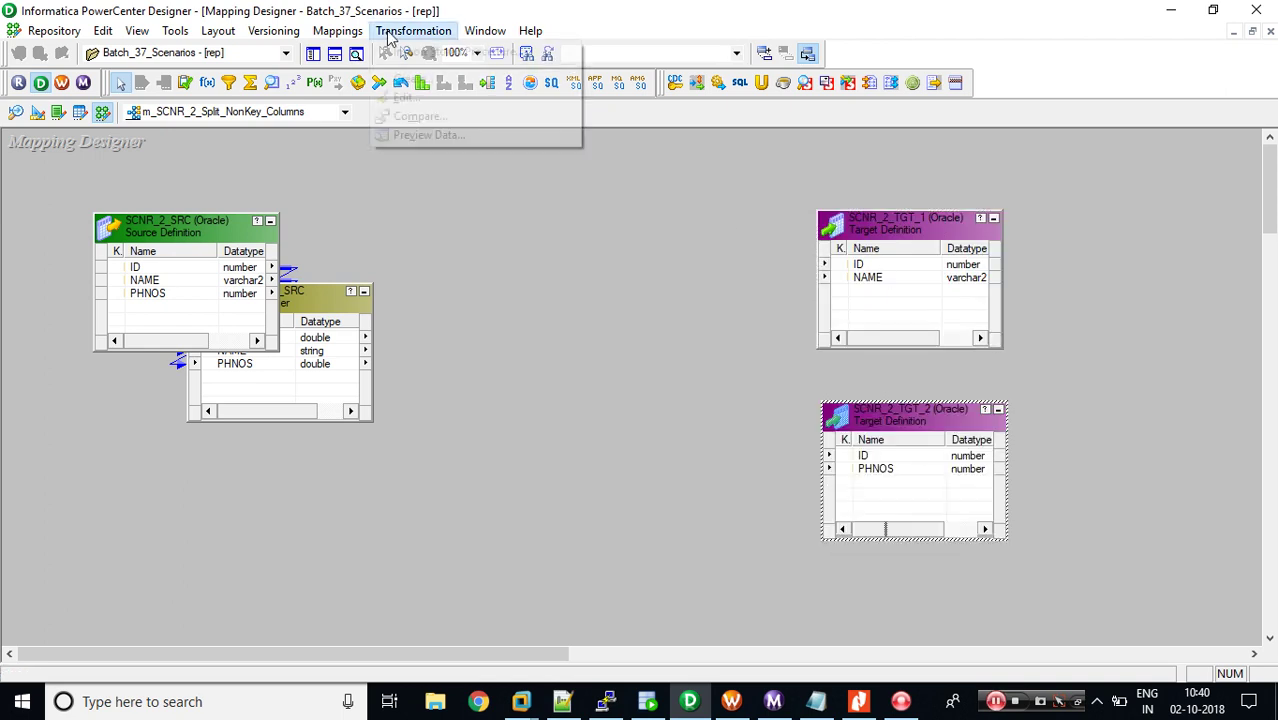
click(417, 88)
key(e)
key(Tab)
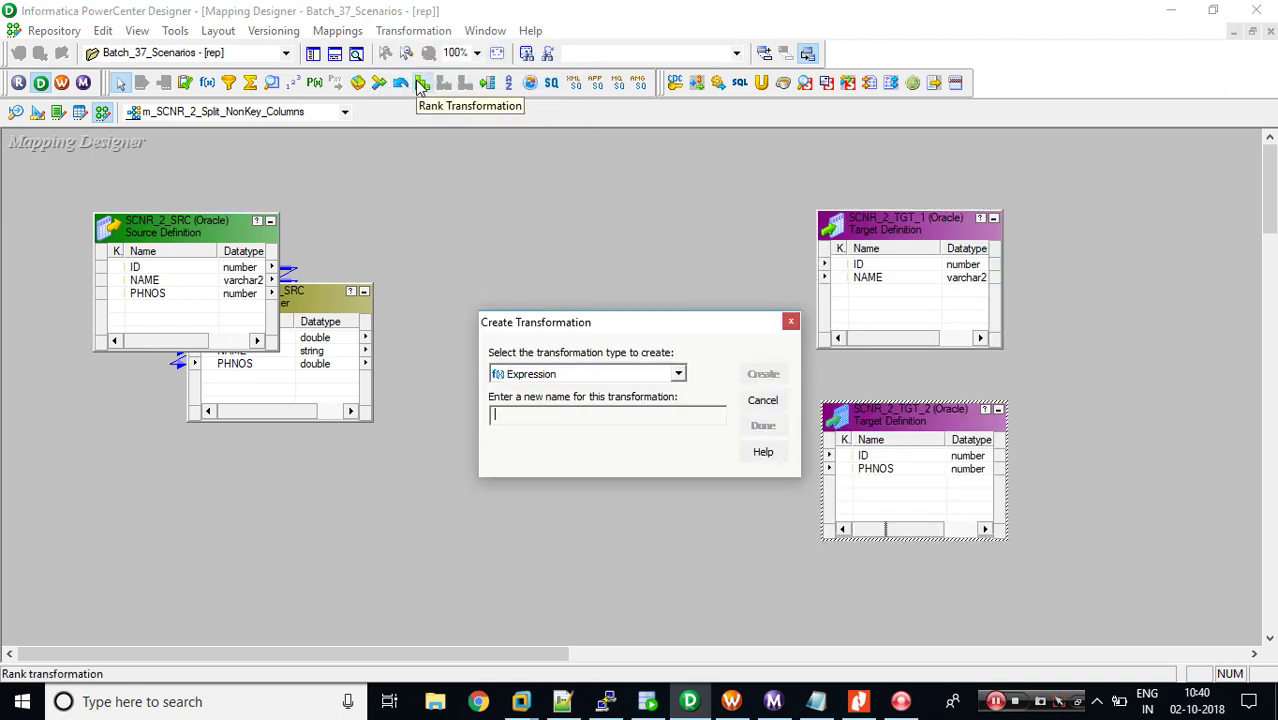
text(e)
key(BackSpace)
key(Caps_Lock)
text(EXP_PASSTHRU)
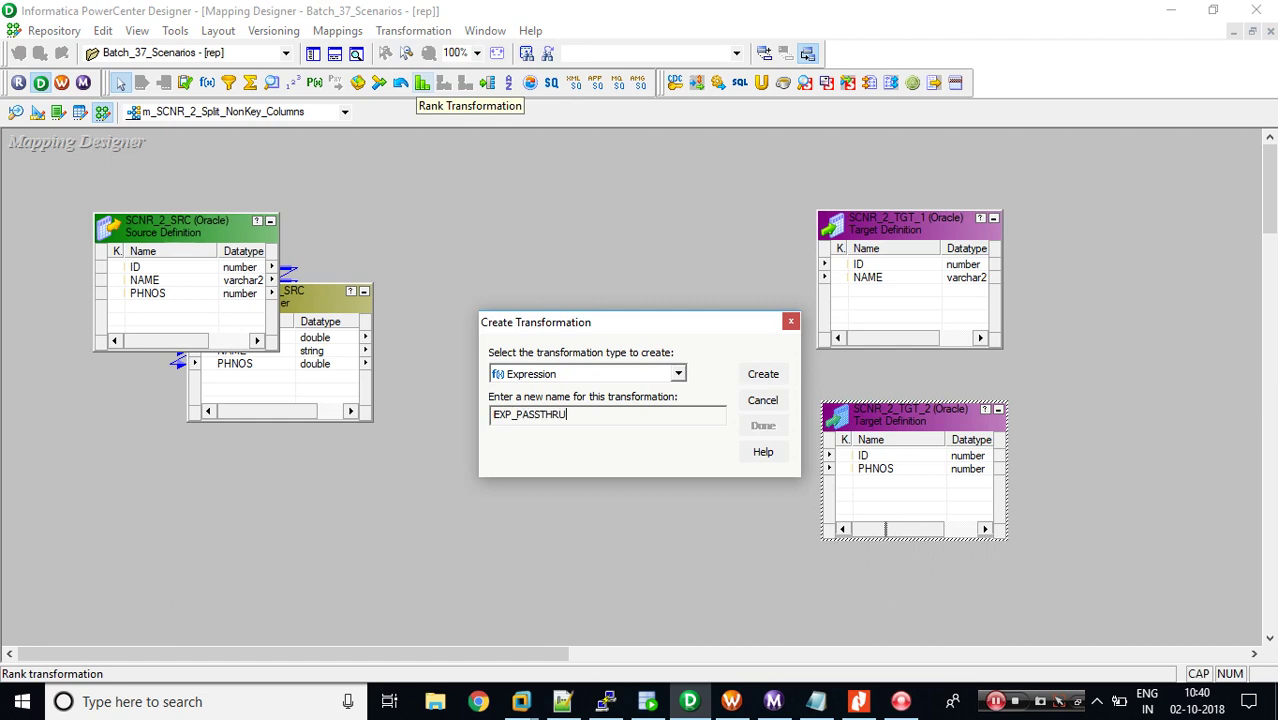
key(Return)
key(Return)
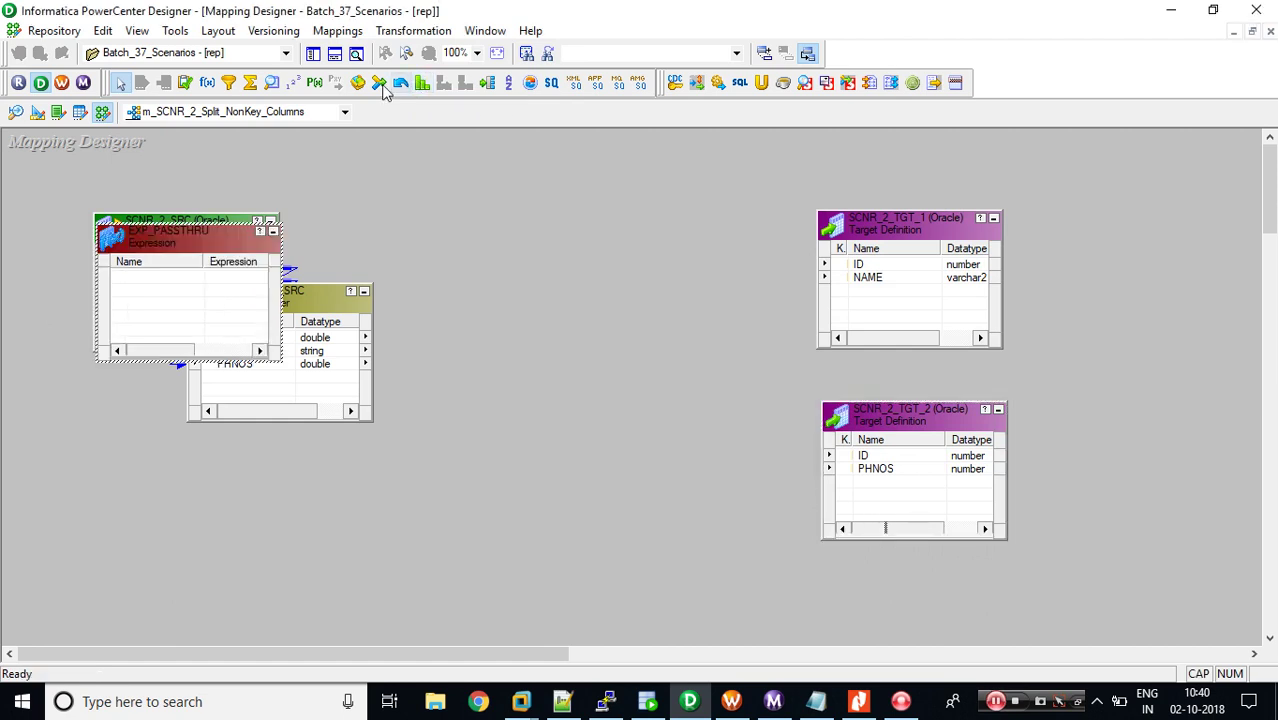
drag(212, 248, 615, 318)
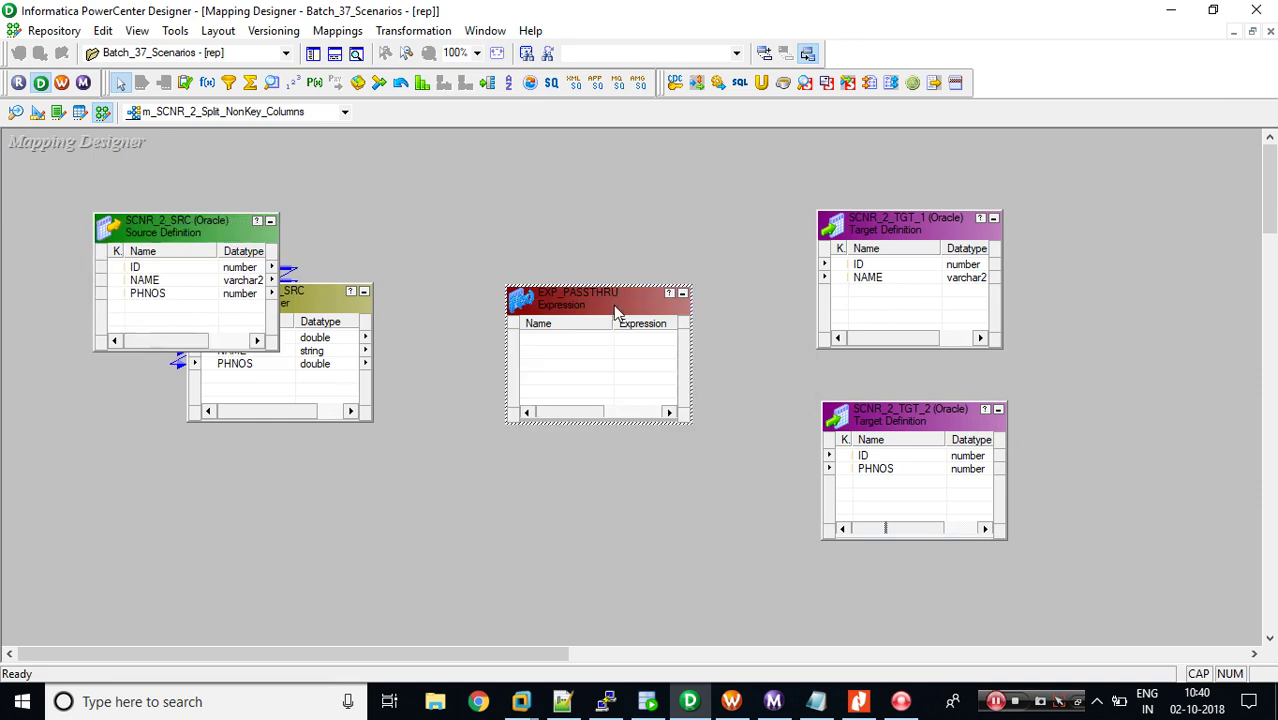
- Link the ID, NAME and PHNOS ports of the SQ_SCNR_2_SRC source qualifier into EXP_PASSTHRU
click(325, 351)
right_click(325, 351)
click(372, 355)
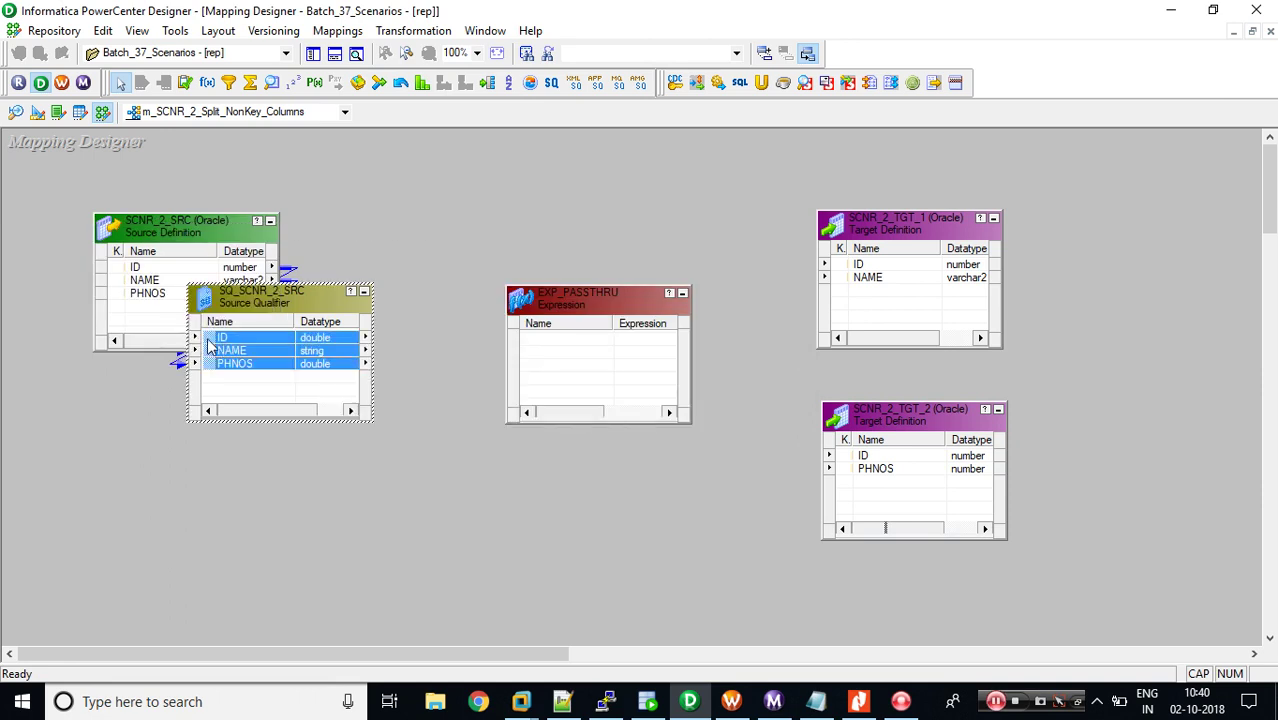
drag(568, 331, 556, 345)
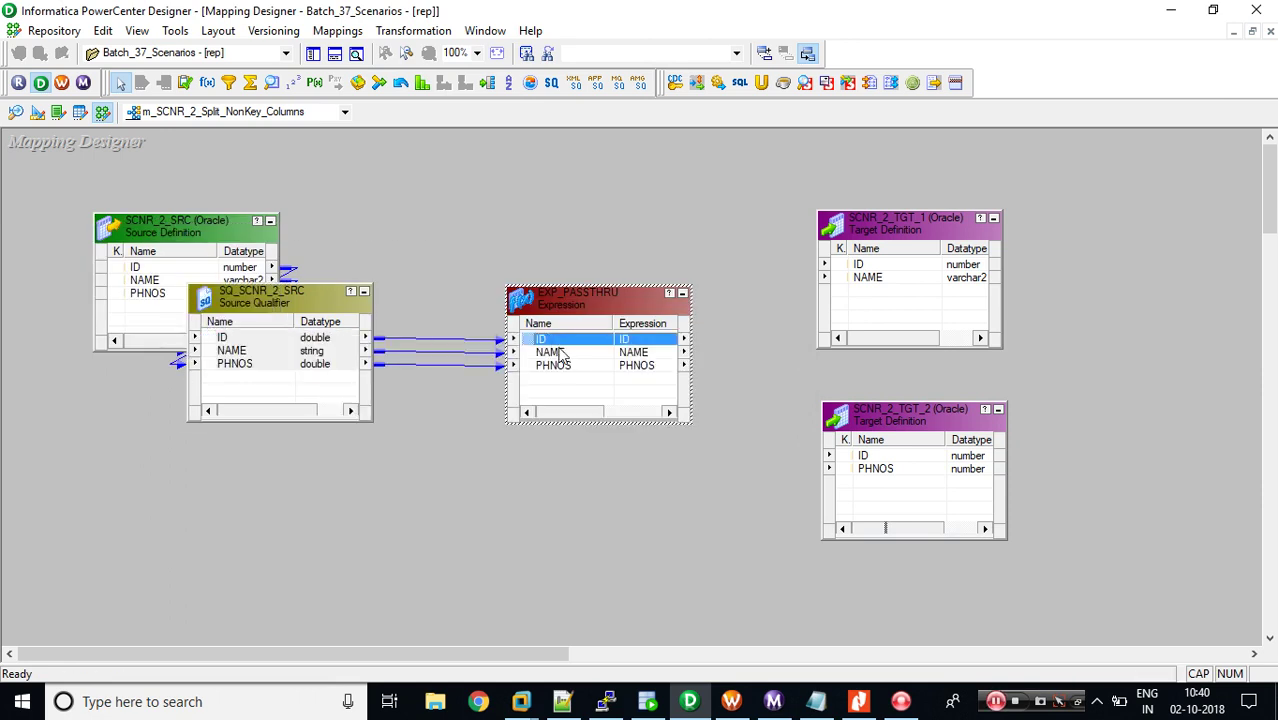
- Link EXP_PASSTHRU's ID and NAME ports to SCNR_2_TGT_1, and its ID and PHNOS ports to SCNR_2_TGT_2
shift+click(535, 353)
drag(529, 343, 878, 268)
click(545, 342)
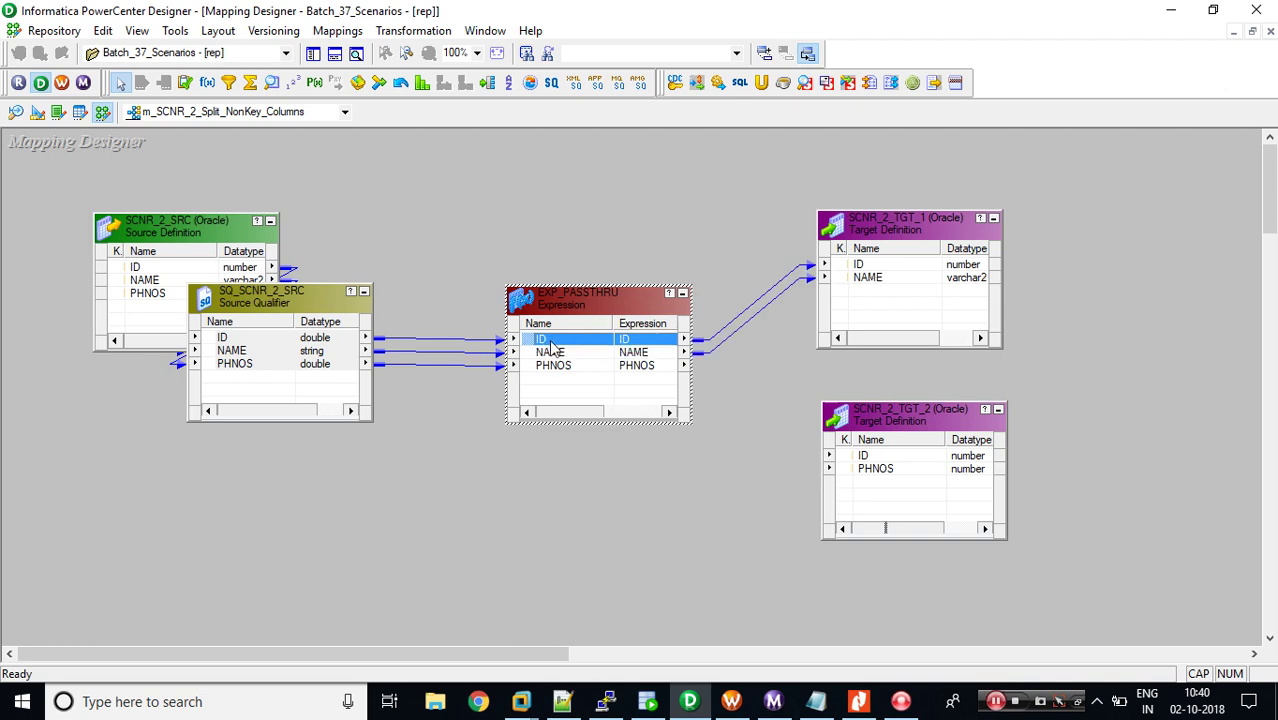
ctrl+click(562, 366)
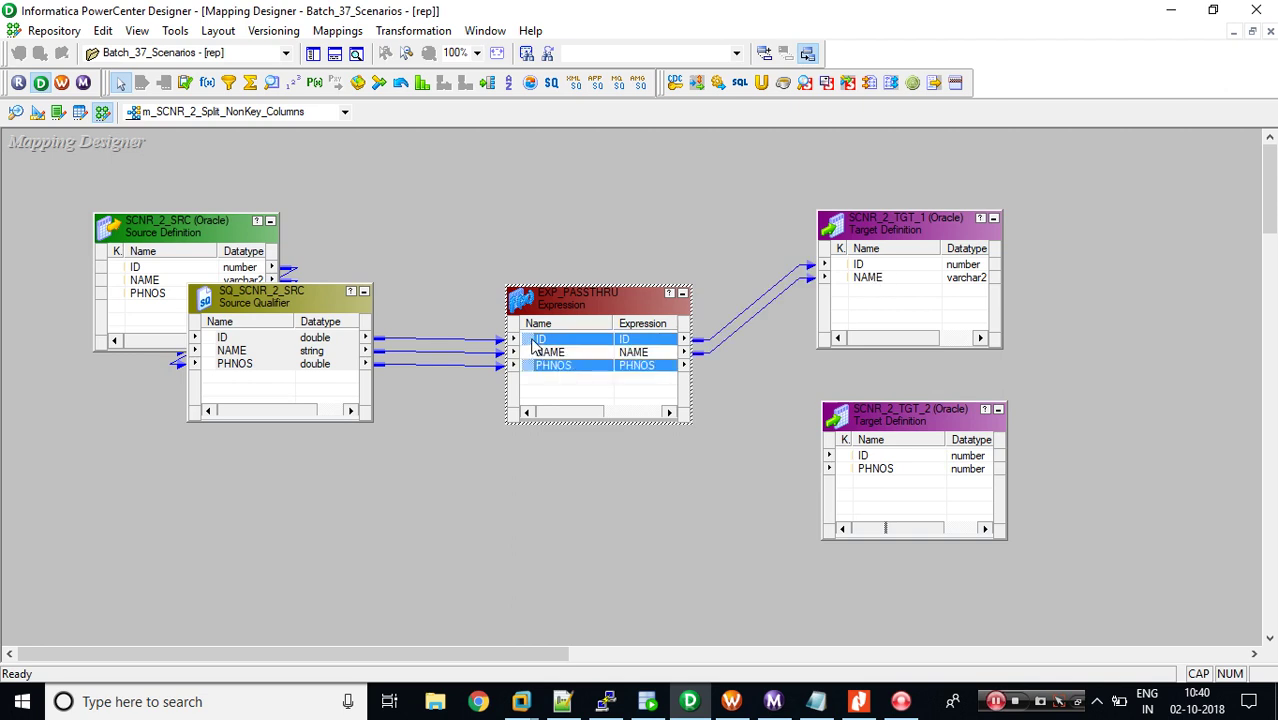
drag(537, 345, 858, 468)
click(783, 385)
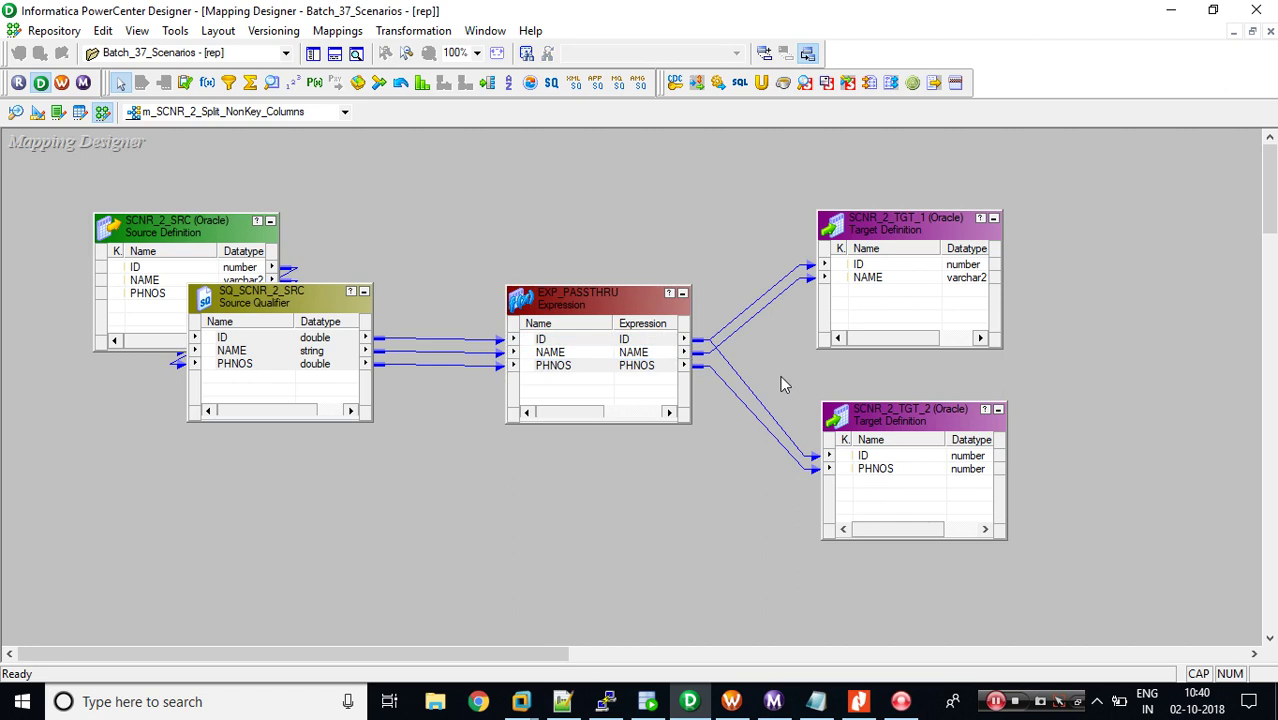
- Save the mapping and copy its name from the mapping's edit dialog without changing it
key(ctrl+s)
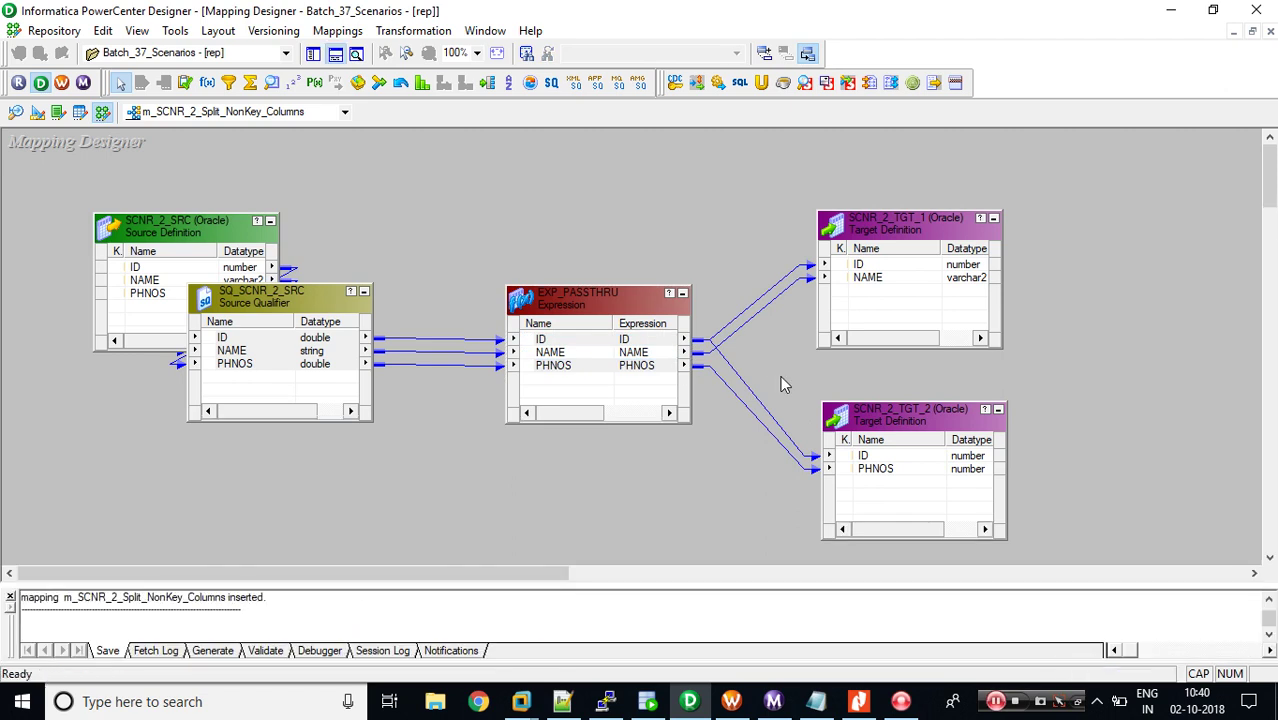
key(alt+m)
key(e)
key(ctrl+c)
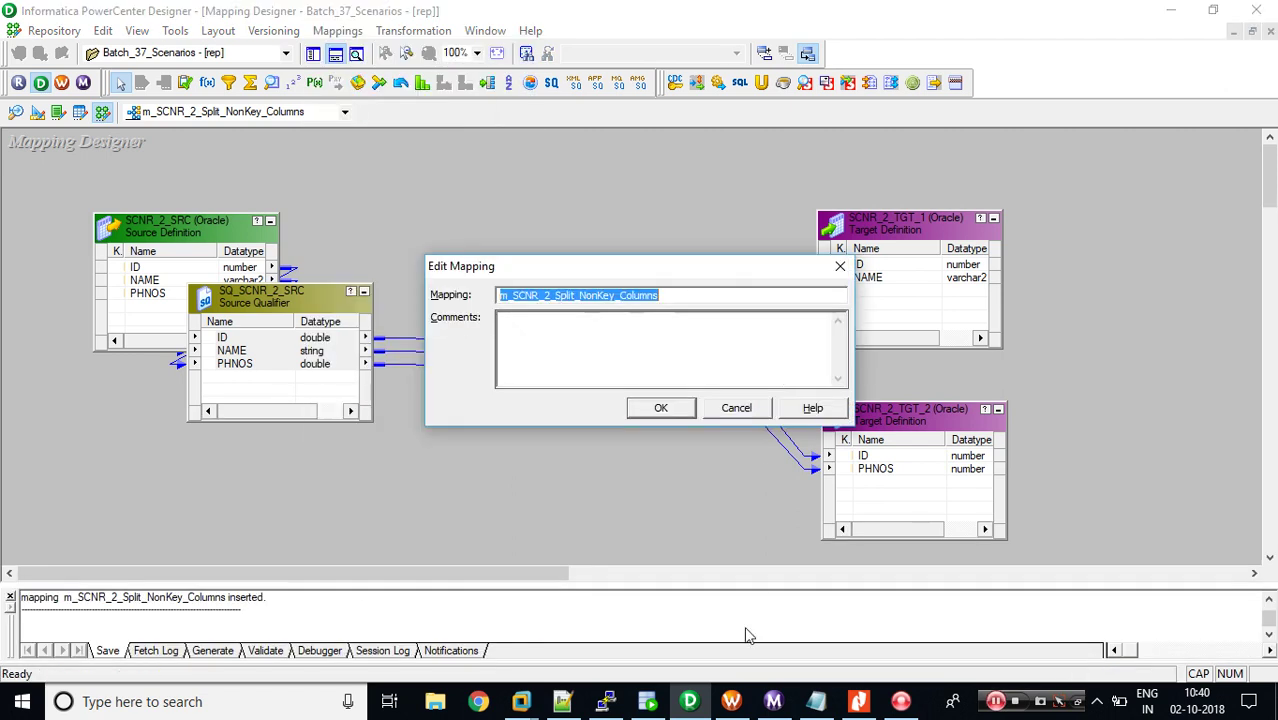
key(Escape)
- Switch to PowerCenter Workflow Manager and create a workflow named wf_s_m_SCNR_2_Split_NonKey_Columns
click(731, 701)
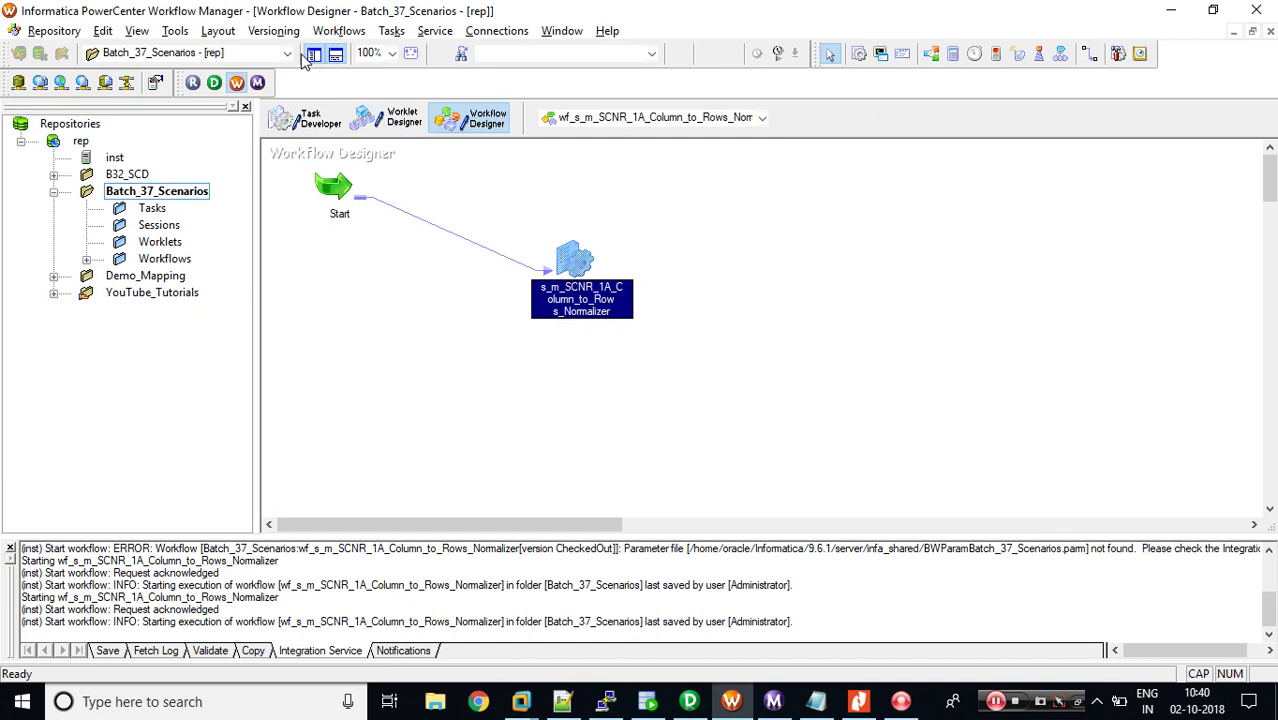
click(338, 30)
click(349, 54)
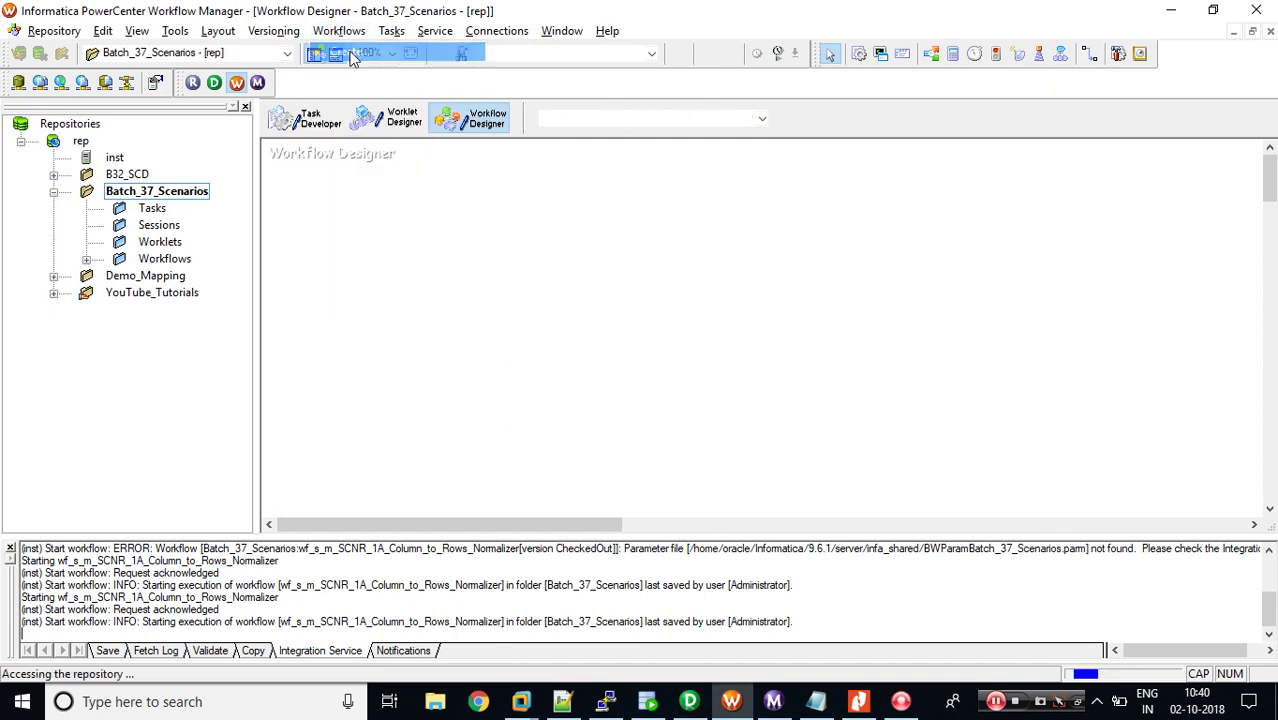
text(W)
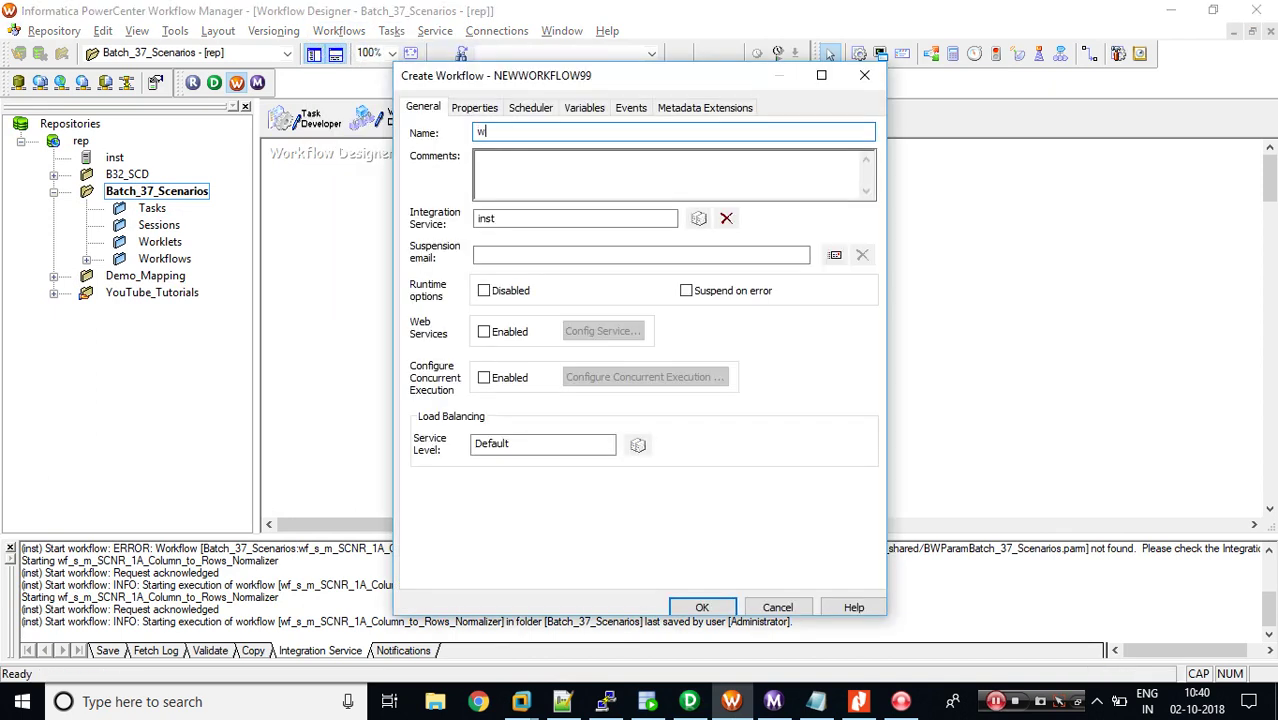
text(f_s_m_SCNR_2_Split_NonKey_Columns)
key(Return)
- Create a session task named s_m_SCNR_2_Split_NonKey_Columns and associate it with the m_SCNR_2_Split_NonKey_Columns mapping
click(392, 31)
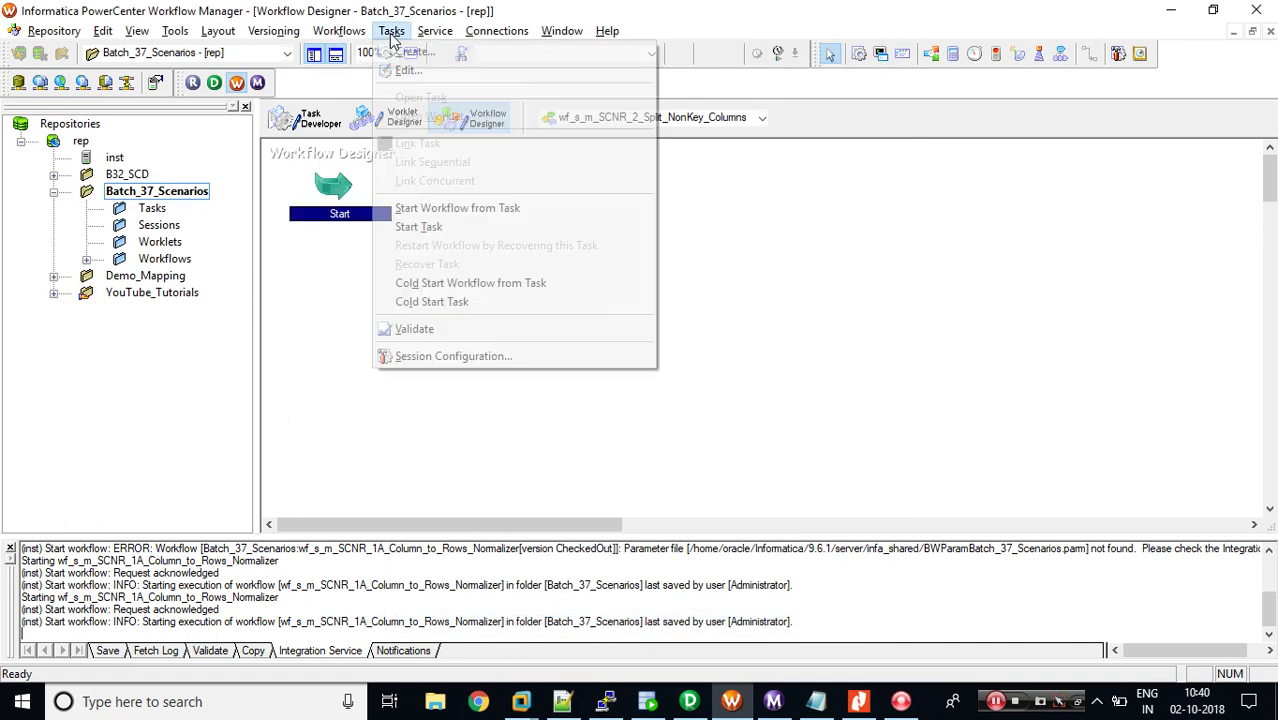
click(410, 51)
text(s)
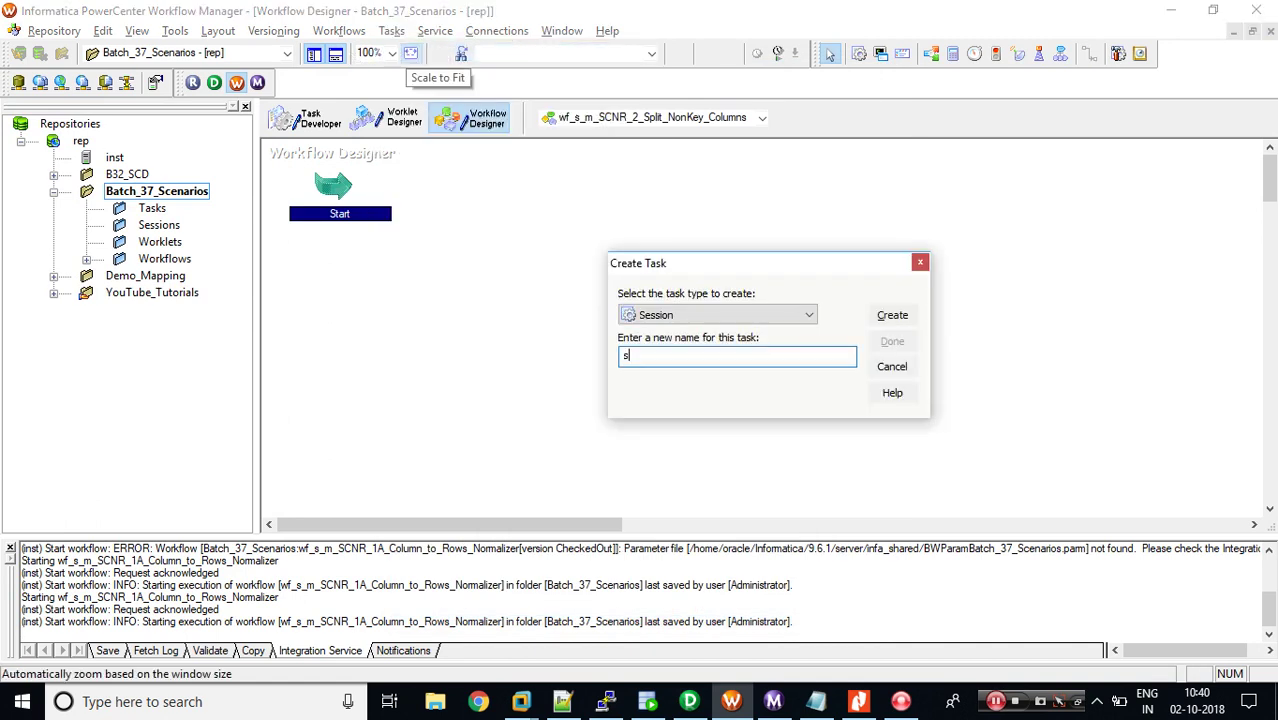
text(_)
key(ctrl+v)
key(Return)
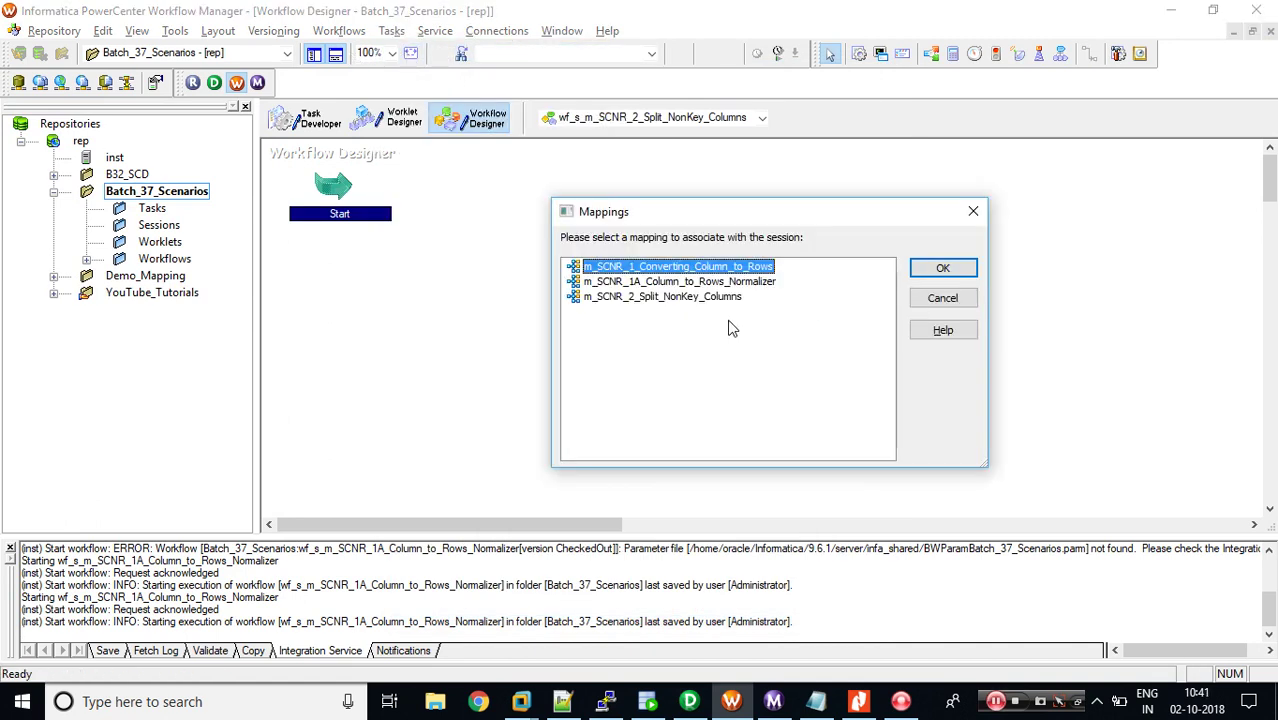
double_click(679, 298)
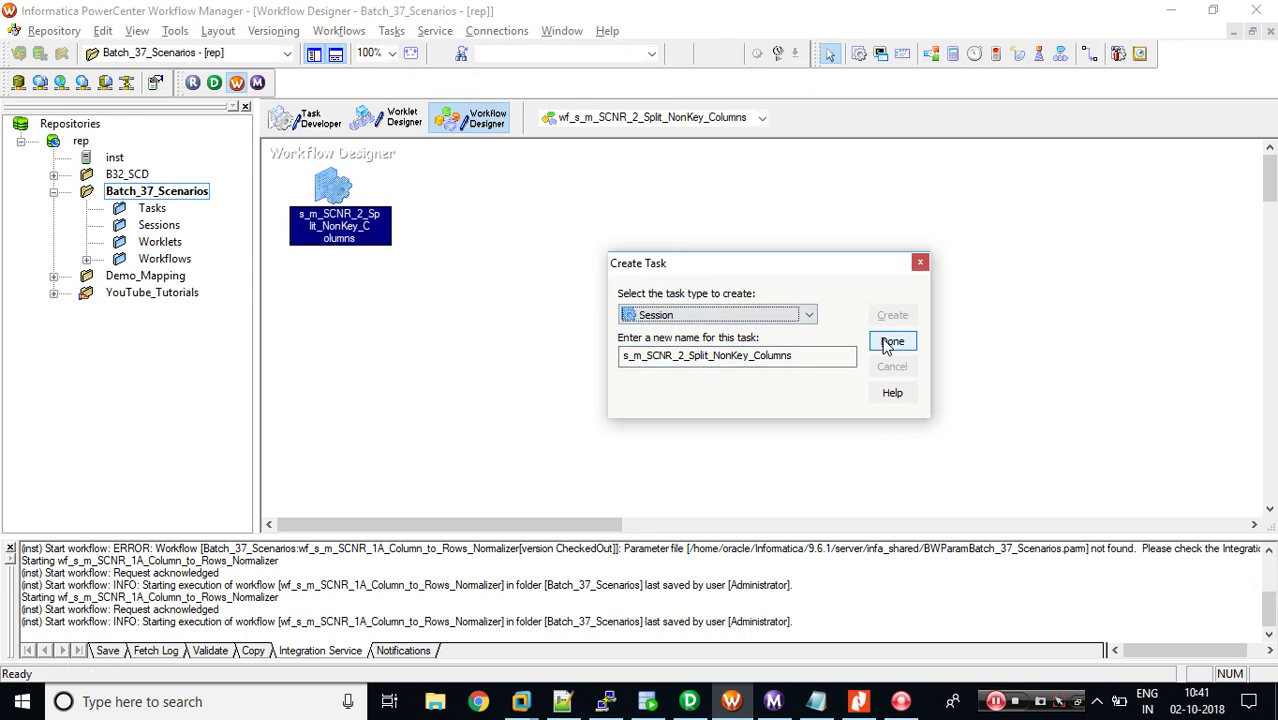
click(891, 340)
- Move the new session away from the Start task and link Start to it
drag(334, 200, 596, 268)
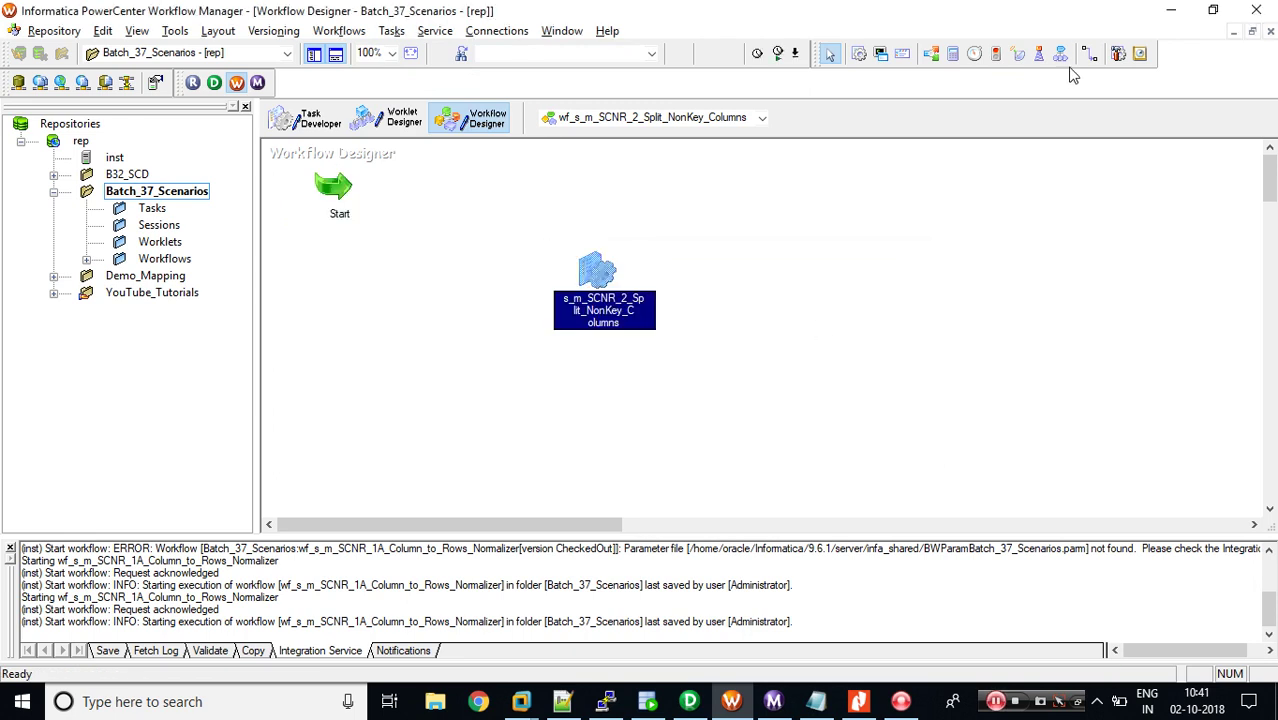
click(1097, 53)
drag(363, 181, 558, 258)
double_click(603, 265)
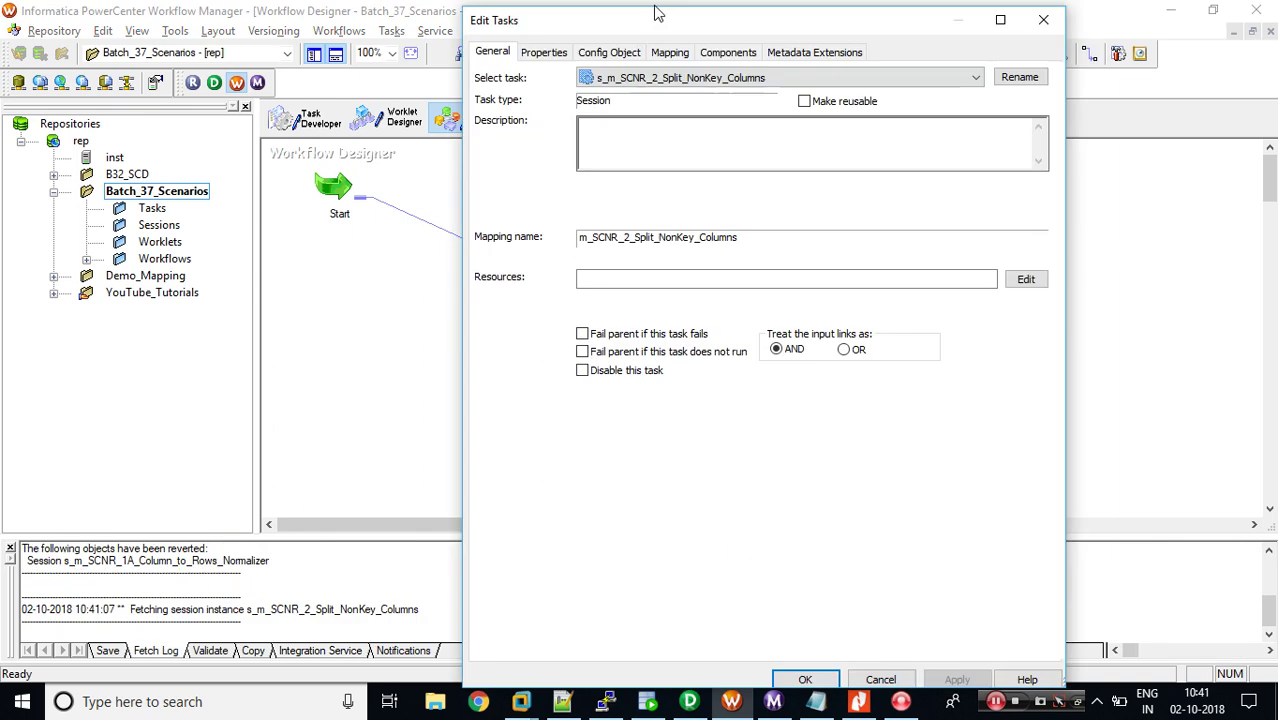
double_click(650, 14)
click(197, 42)
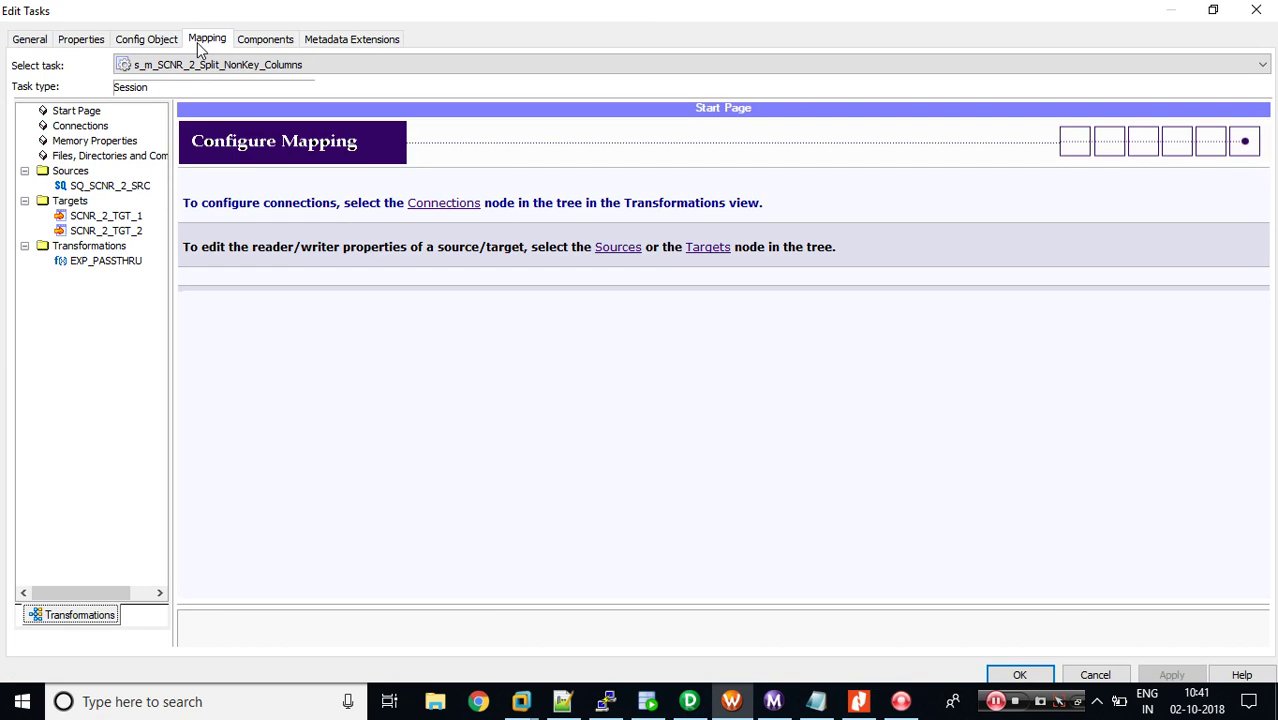
- Switch to Notepad++ and duplicate the SCNR_1A parameter block, heading and both $DBConnection lines, below itself after a blank line
click(562, 701)
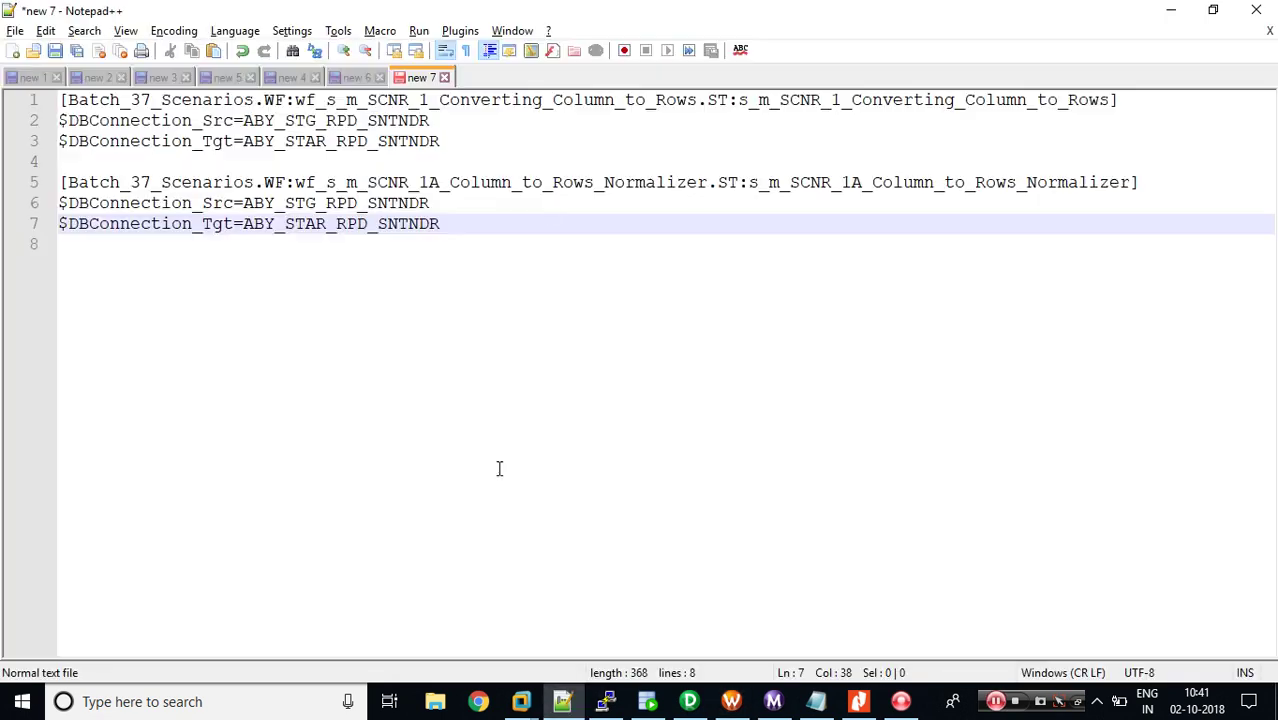
key(shift+Home)
key(shift+Up)
key(shift+Up)
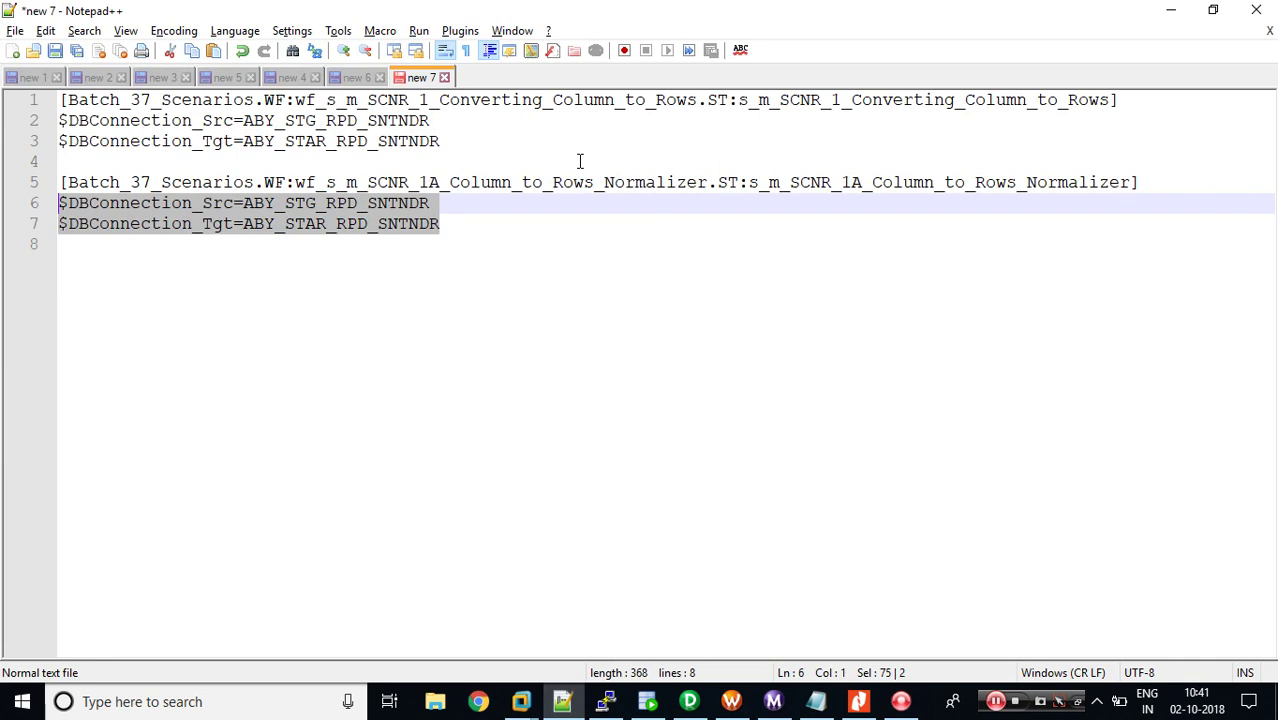
key(ctrl+c)
click(447, 223)
key(Return)
key(Return)
key(ctrl+v)
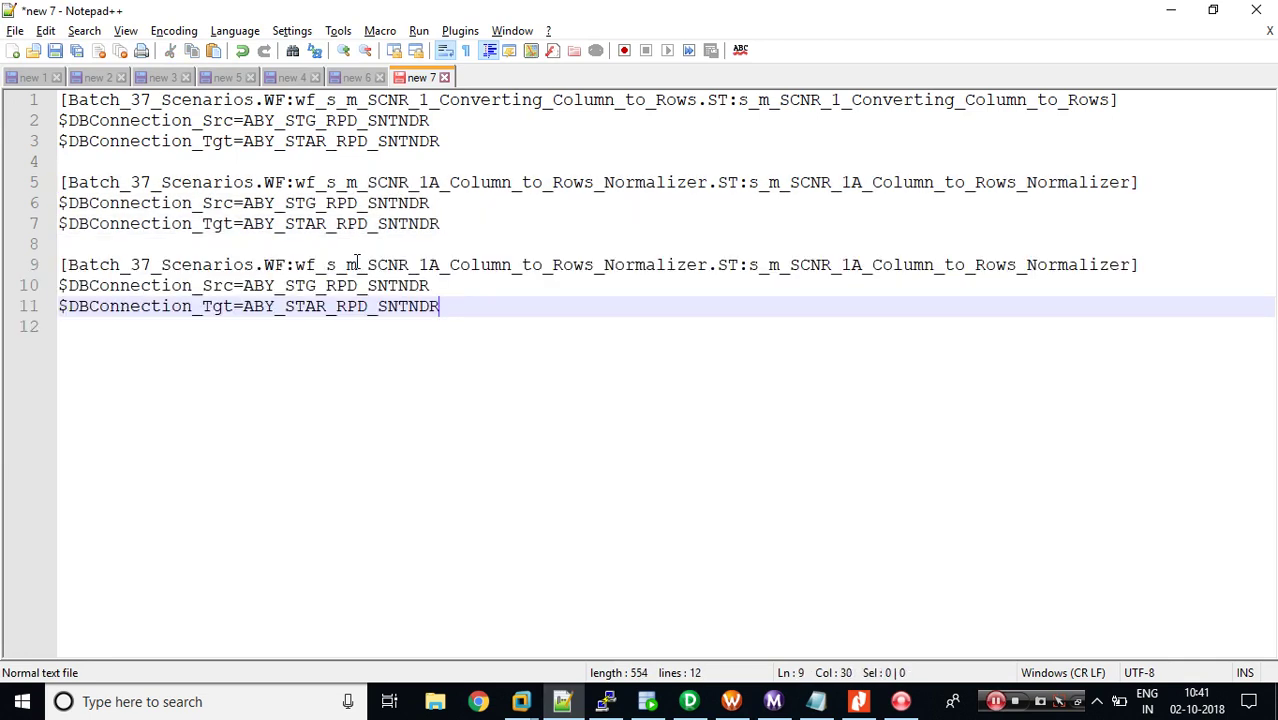
- Delete the old workflow name and session name from the duplicated block's heading, keeping the WF: and ST: labels
double_click(357, 262)
key(Delete)
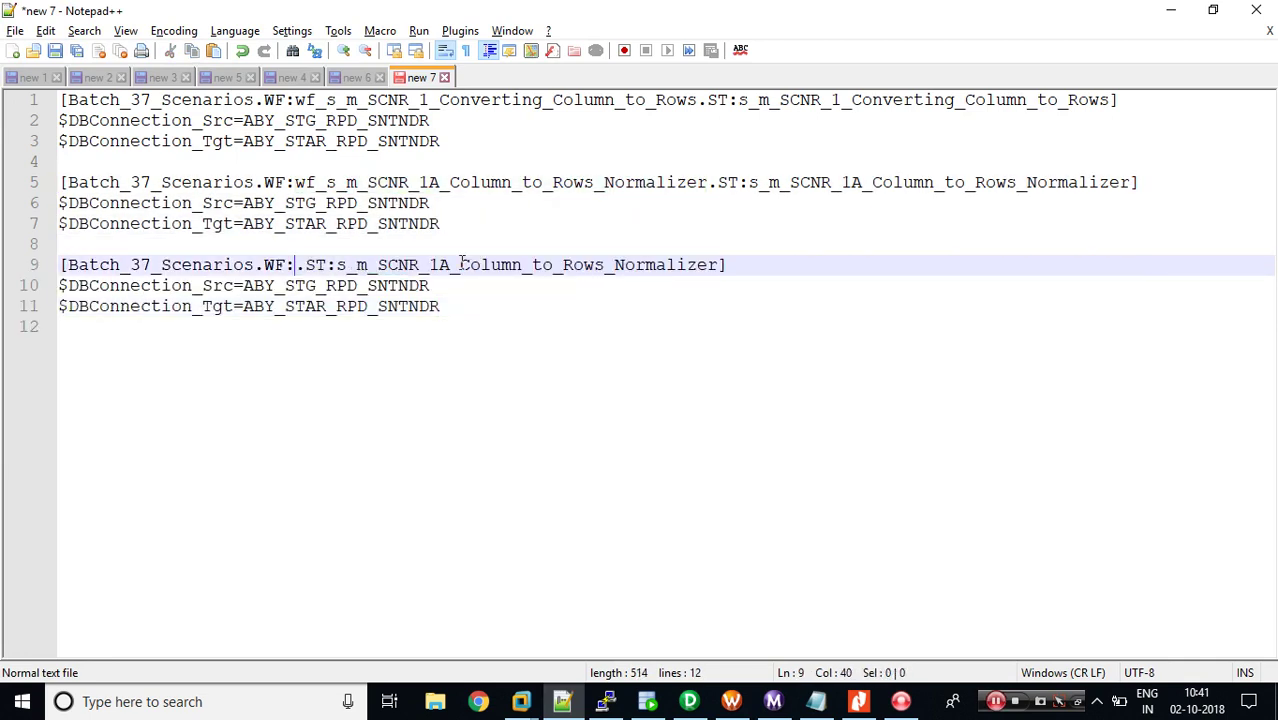
double_click(461, 263)
key(Delete)
- Return to Workflow Manager, leave the session settings unchanged, and copy the workflow's name from its edit dialog
key(alt+Tab)
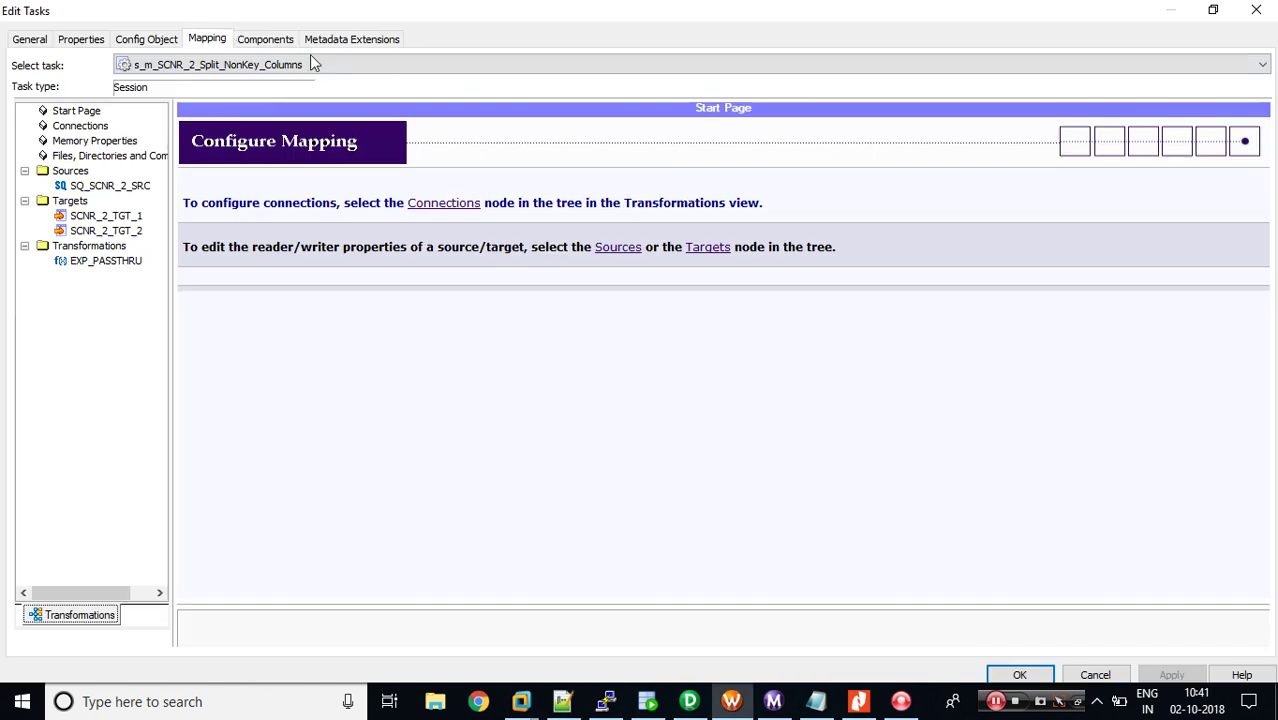
key(Escape)
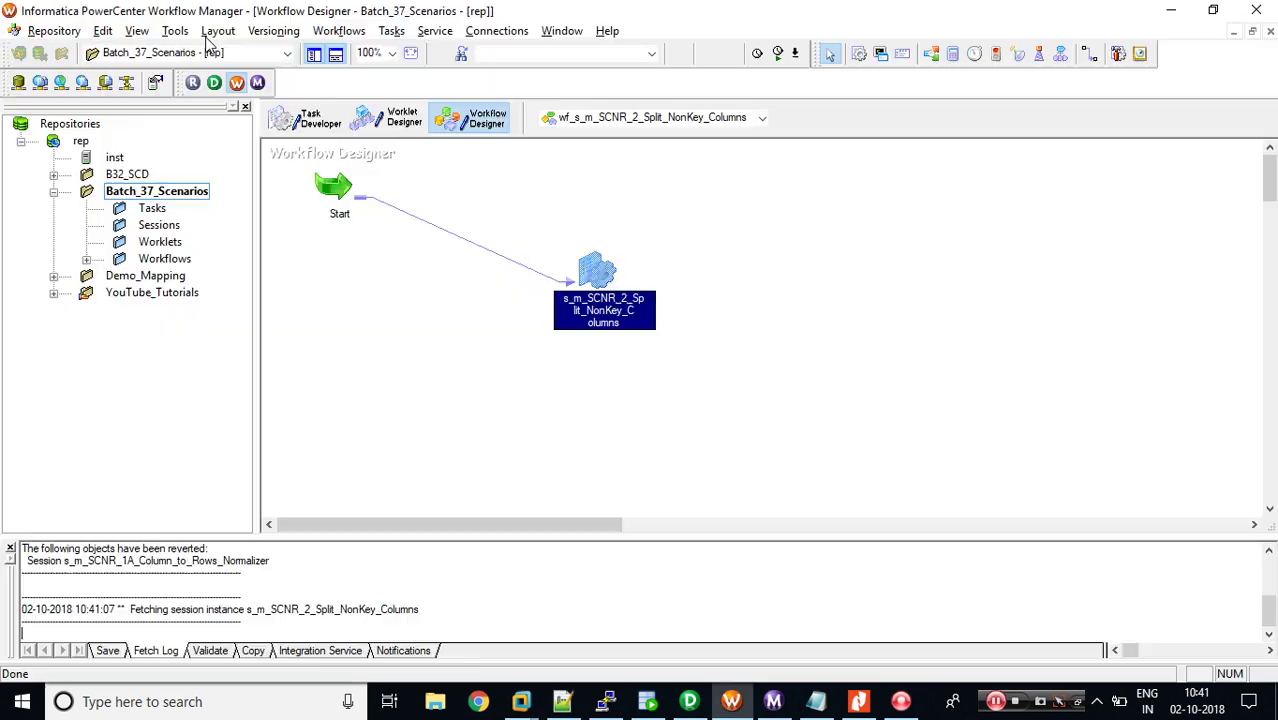
click(338, 31)
click(340, 71)
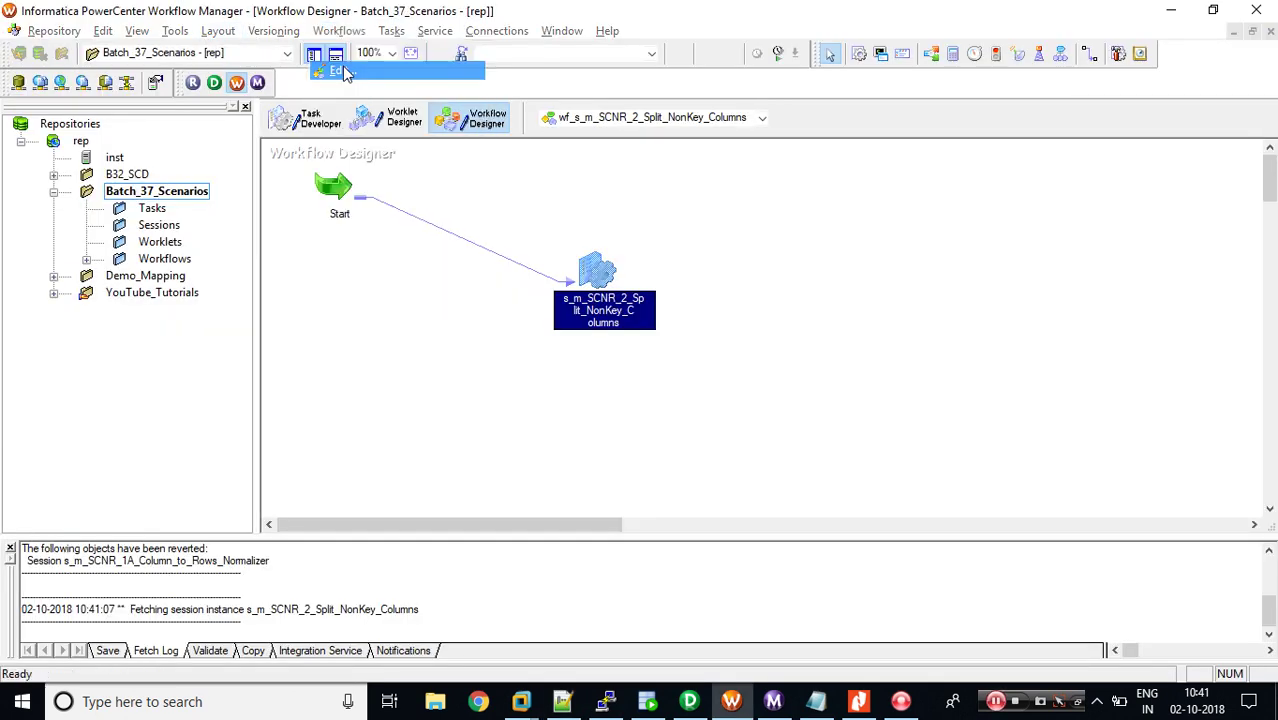
key(Escape)
- In Notepad++, complete the new heading with workflow wf_s_m_SCNR_2_Split_NonKey_Columns and session s_m_SCNR_2_Split_NonKey_Columns
key(alt+Tab)
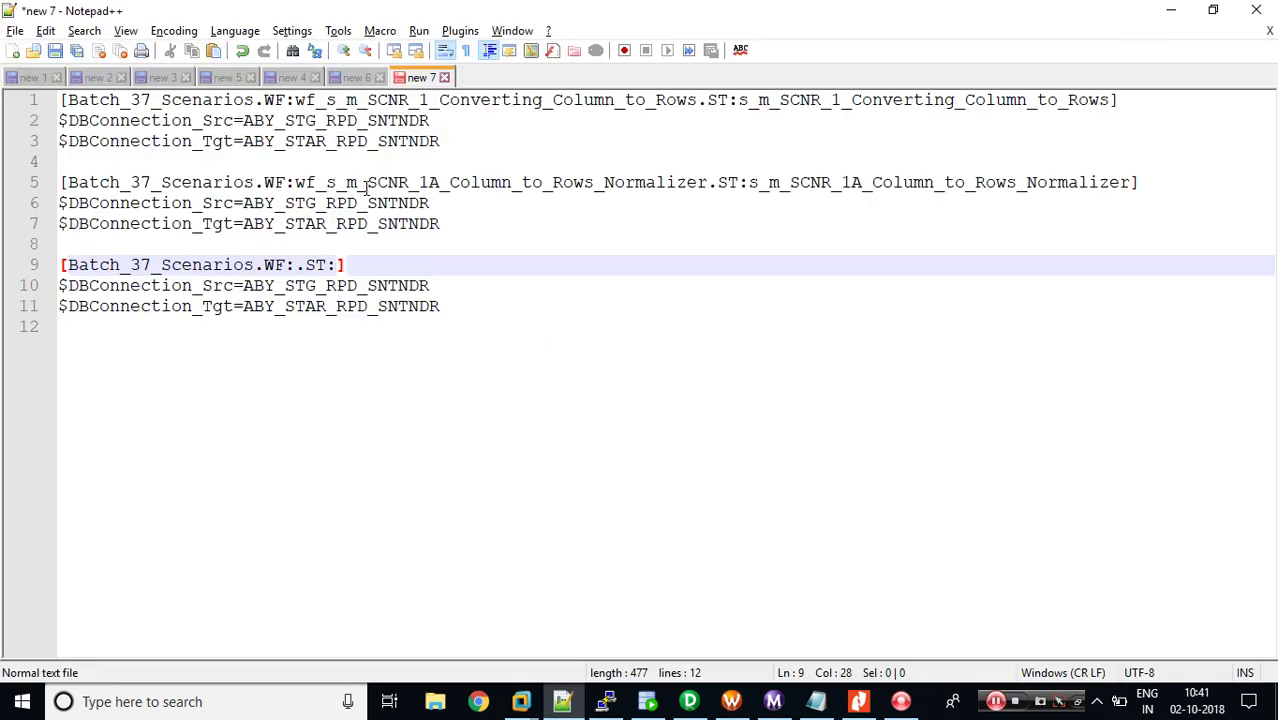
click(292, 265)
key(ctrl+v)
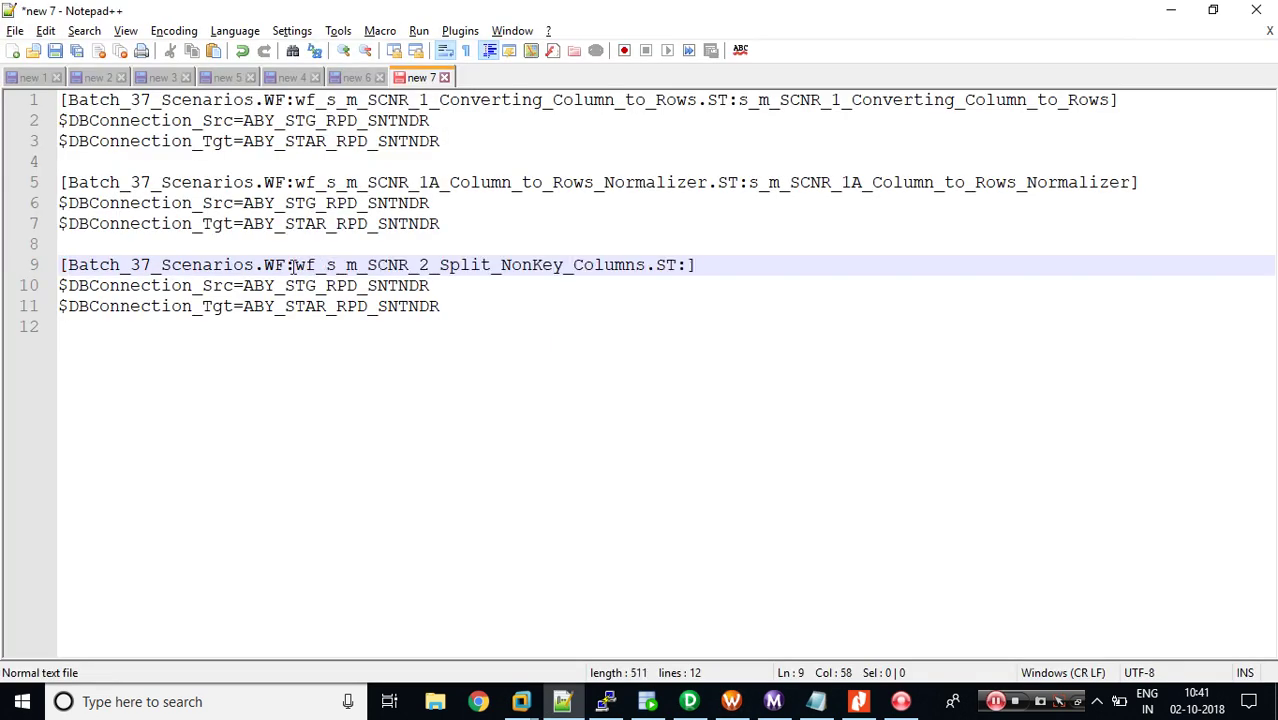
click(690, 265)
key(ctrl+v)
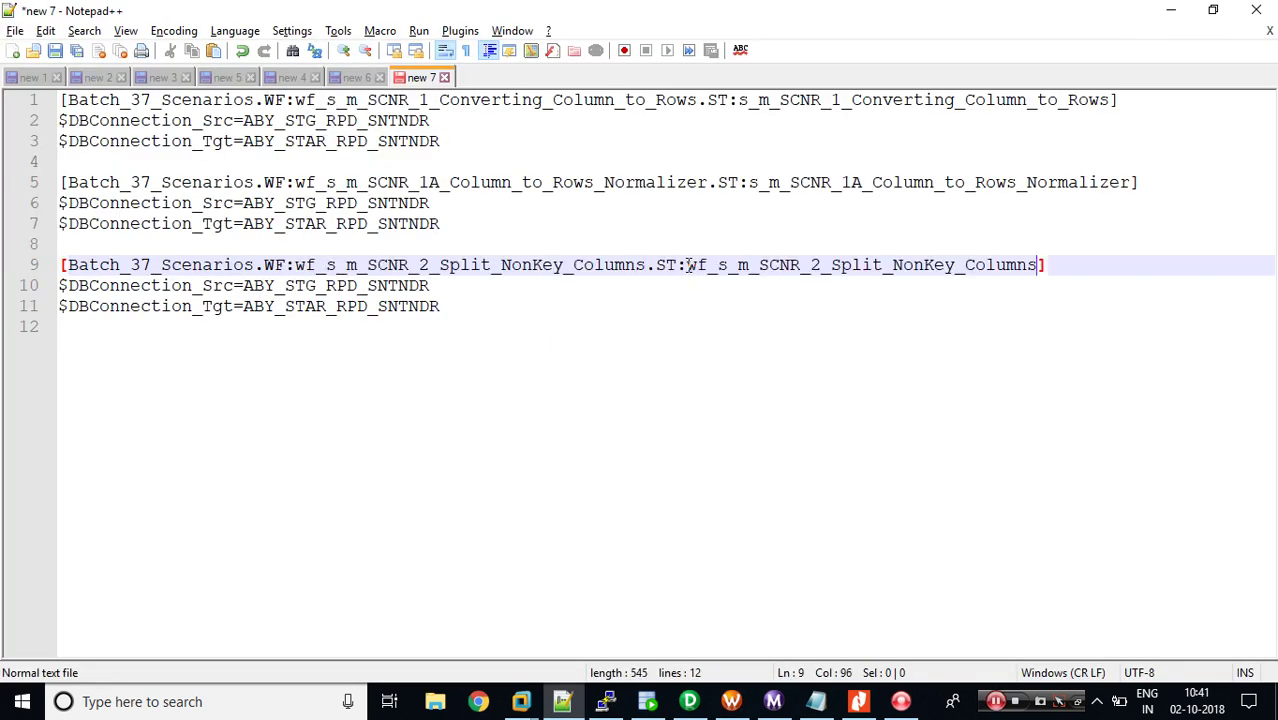
click(719, 265)
key(BackSpace)
key(BackSpace)
key(BackSpace)
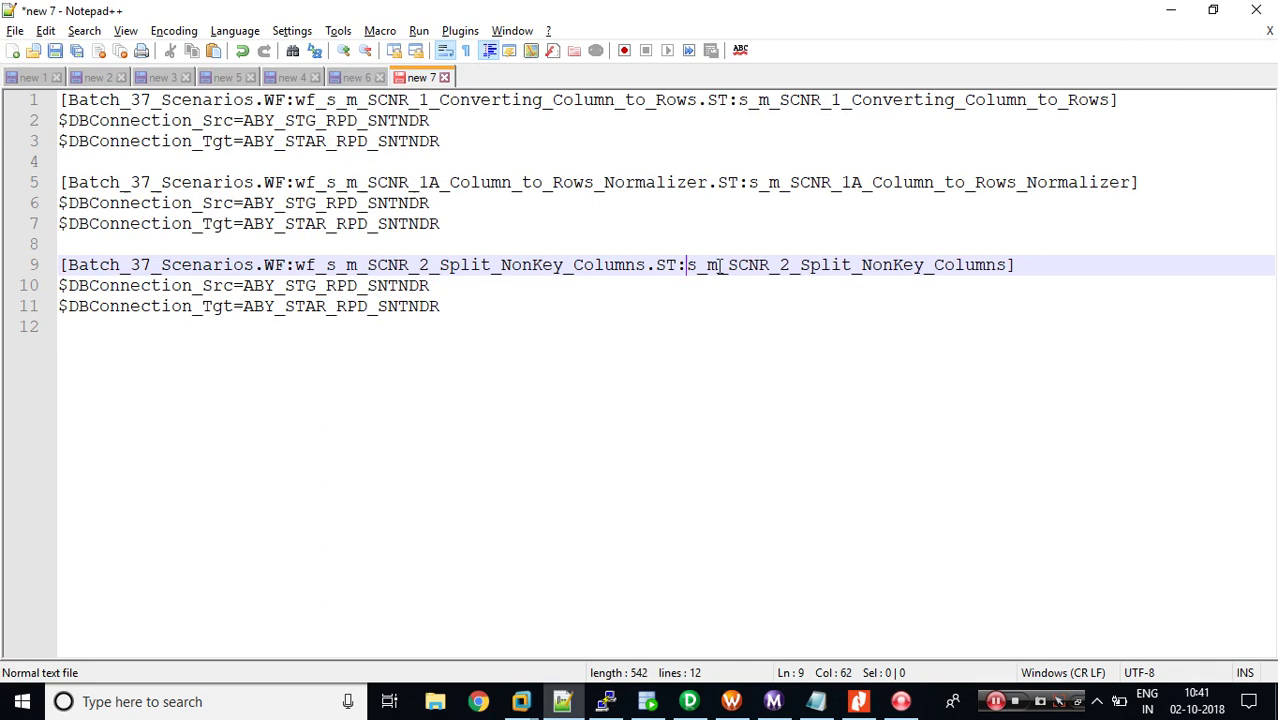
- Copy $DBConnection_Src from the parameter text and set it as the SQ_SCNR_2_SRC connection variable in the Workflow Manager session
click(236, 285)
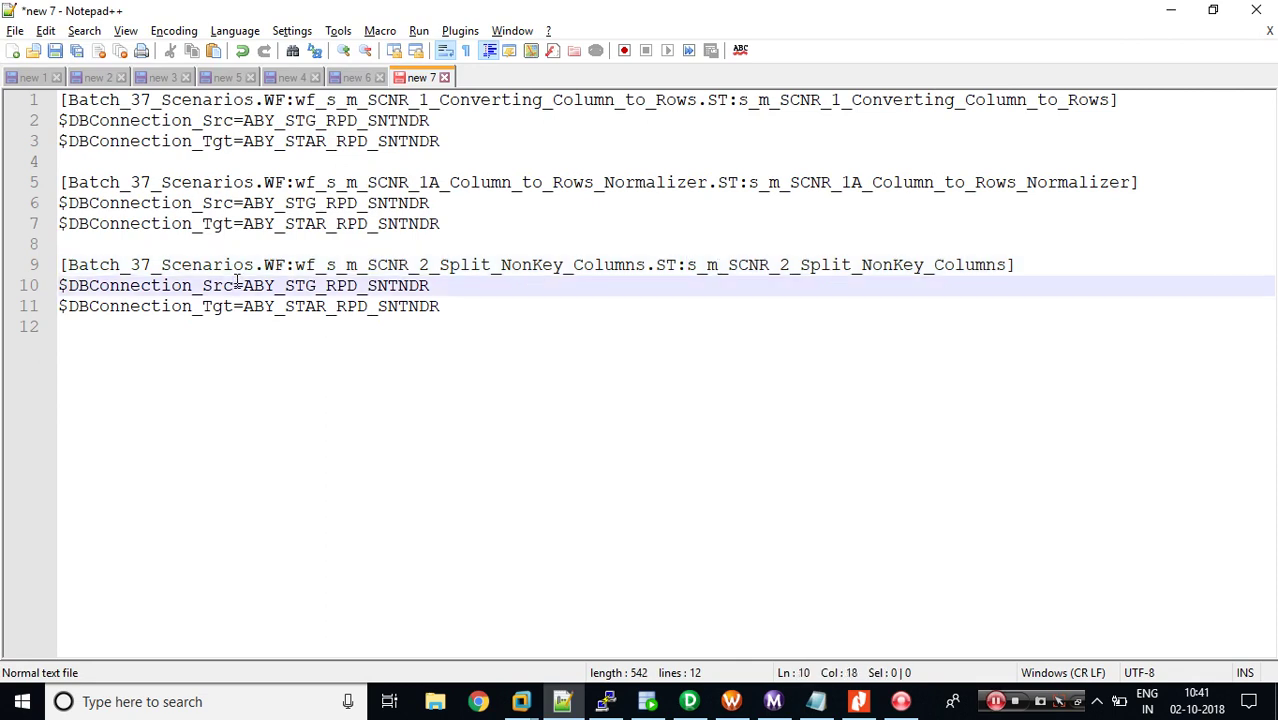
key(shift+Home)
key(ctrl+c)
key(alt+Tab)
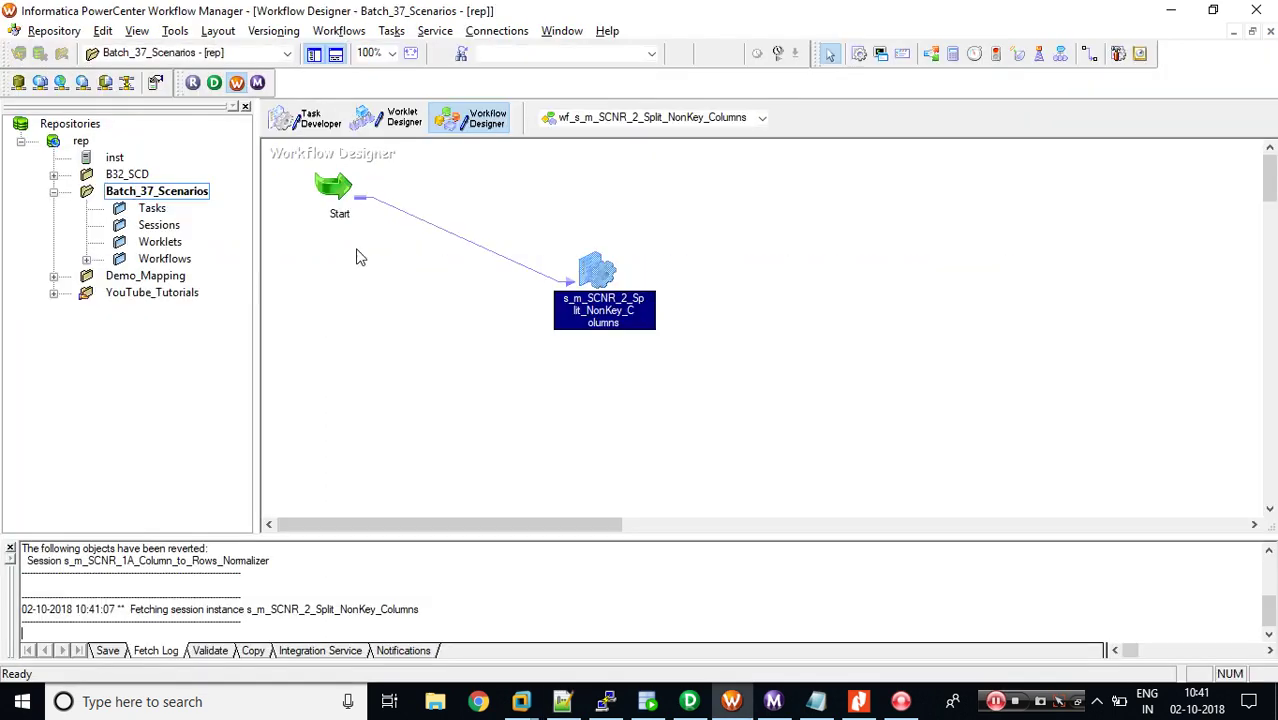
double_click(595, 270)
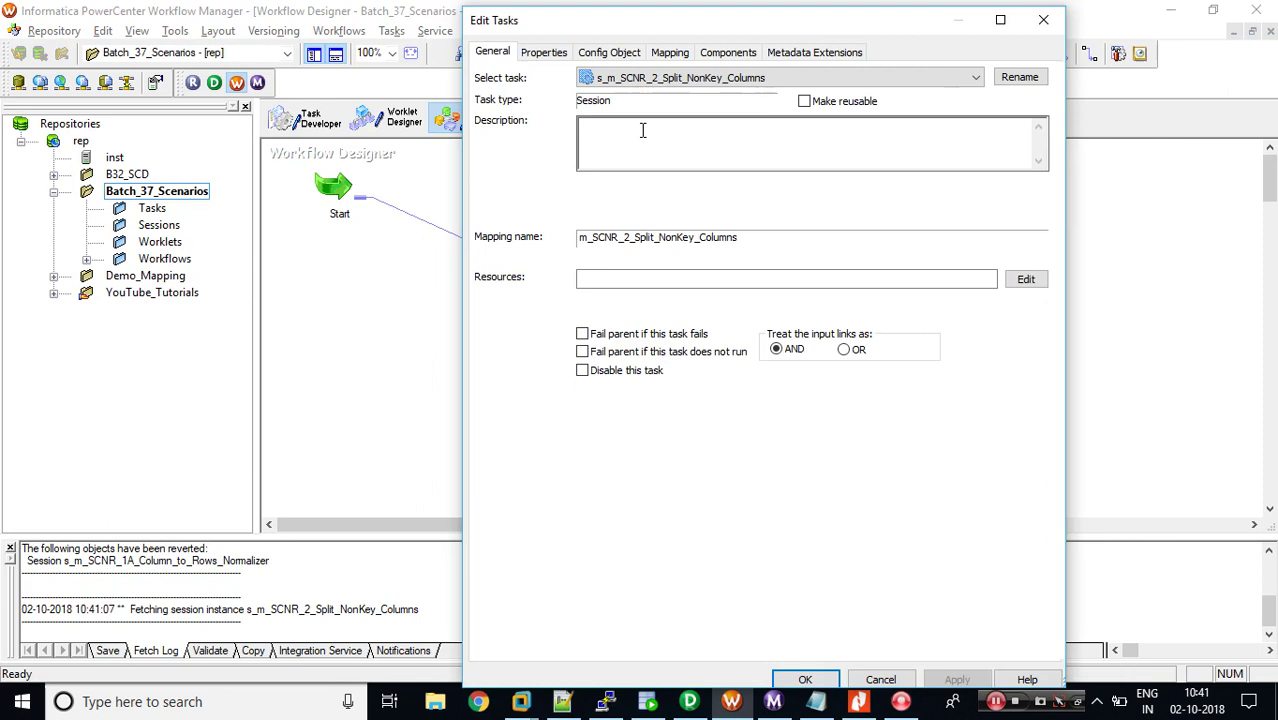
double_click(694, 25)
click(206, 40)
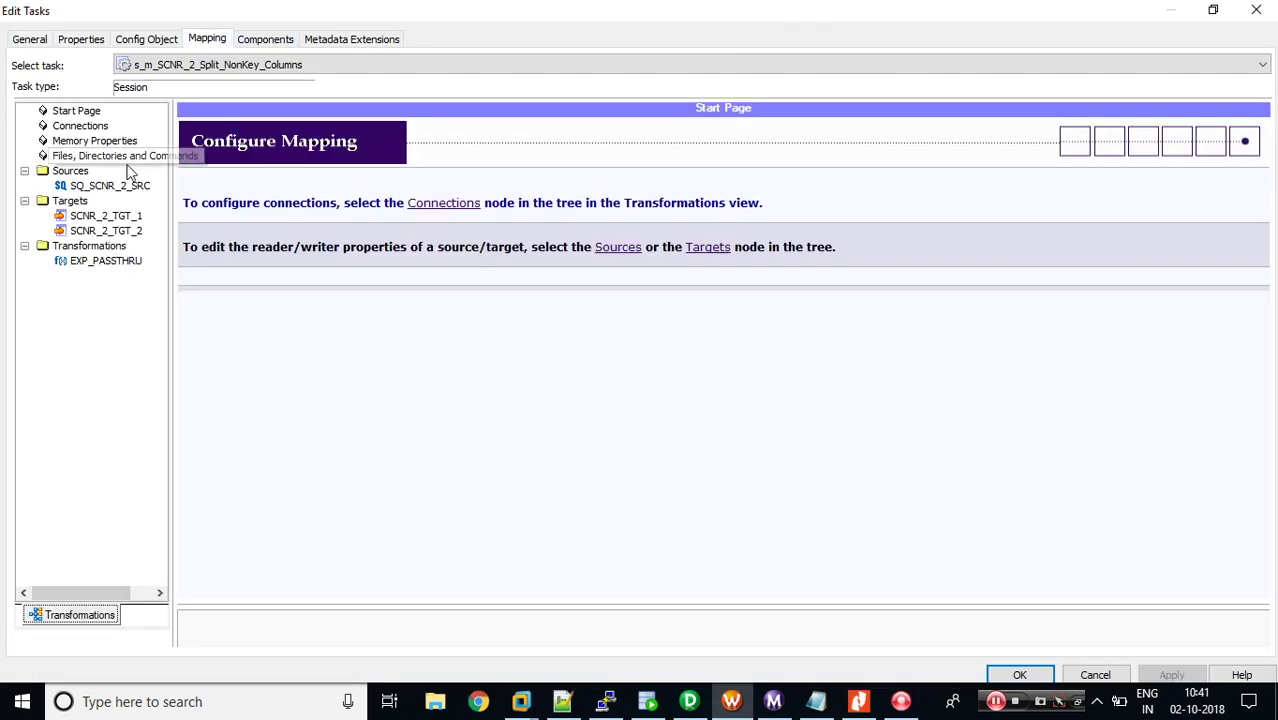
click(110, 186)
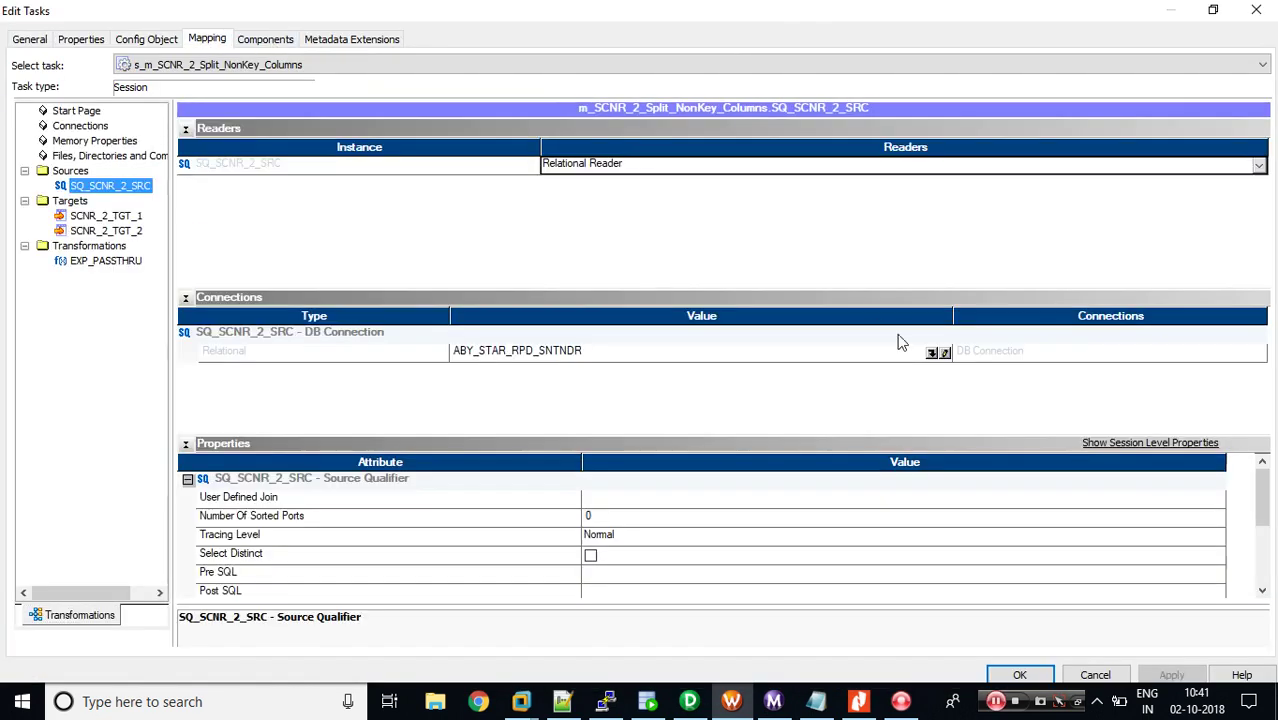
click(933, 353)
click(548, 490)
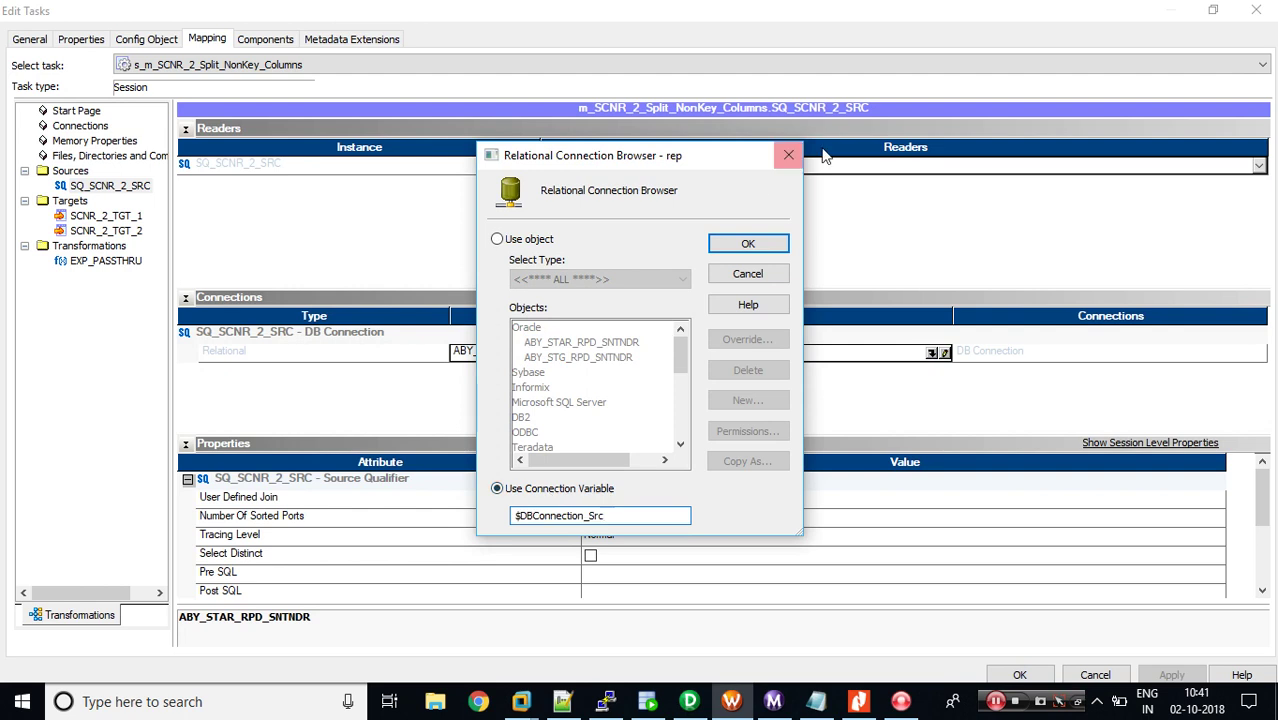
click(750, 244)
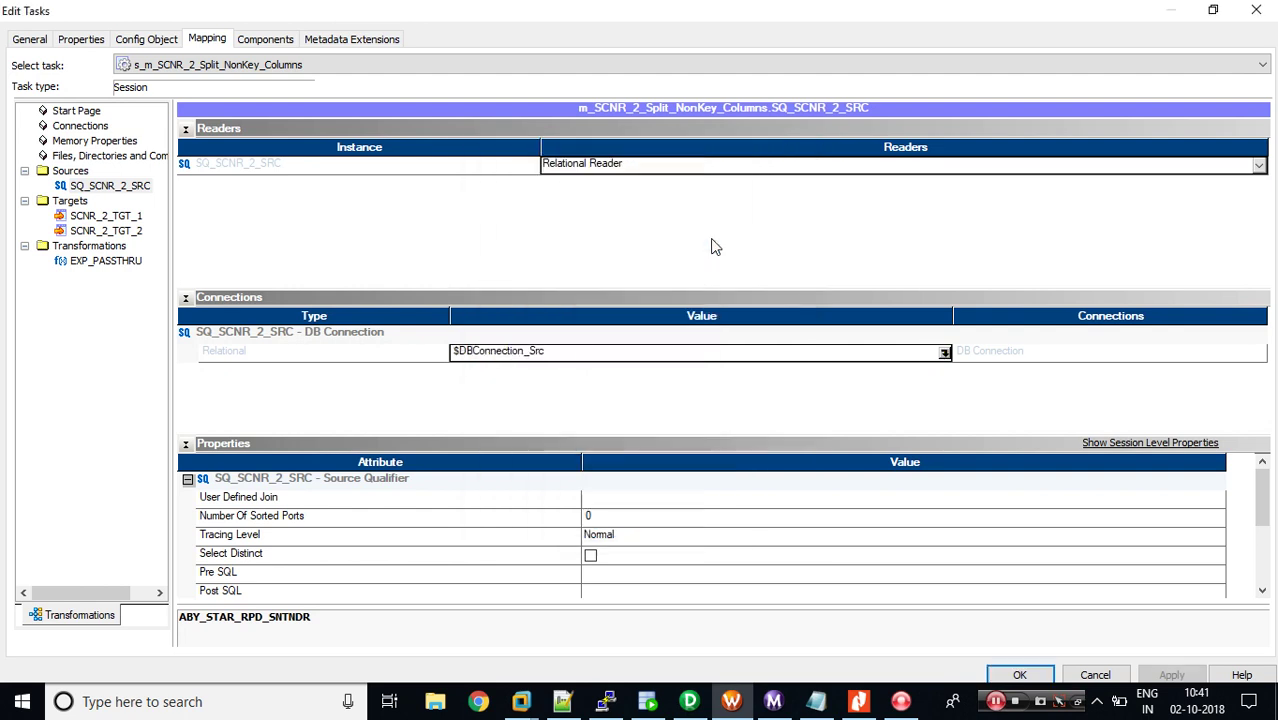
- Set the SCNR_2_TGT_1 relational connection to the connection variable $DBConnection_Tgt
click(135, 218)
click(927, 336)
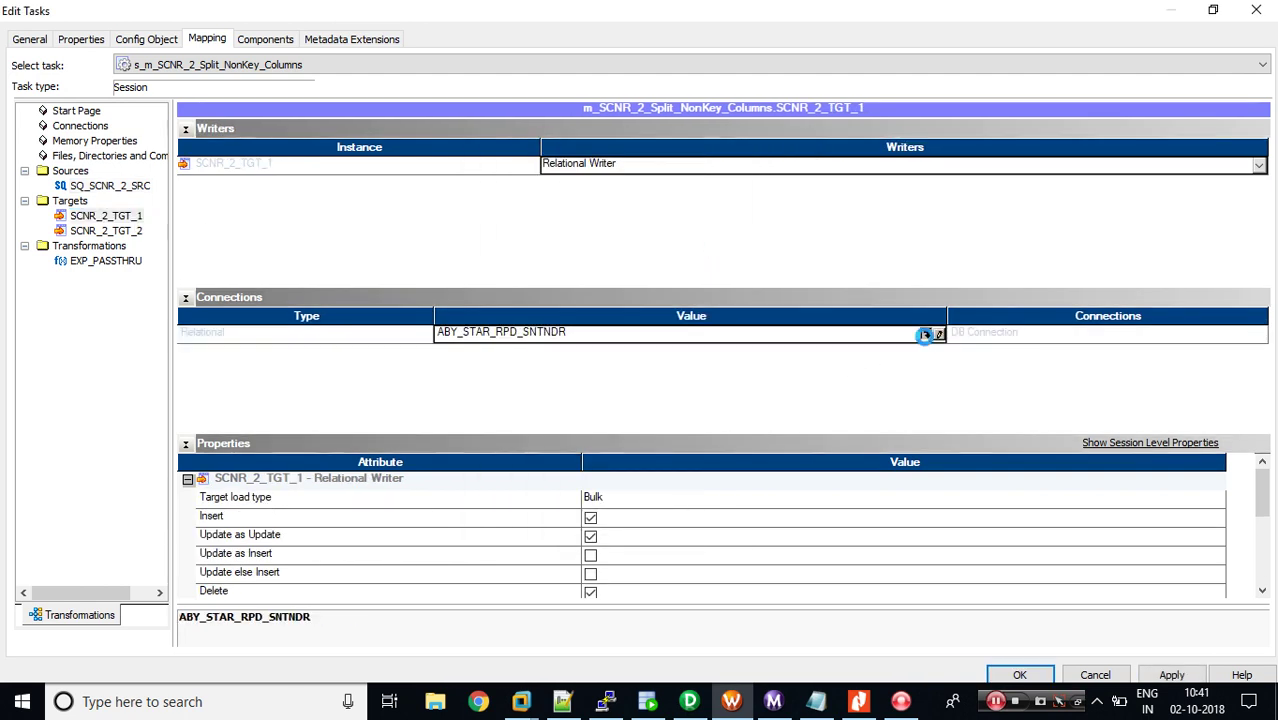
click(498, 489)
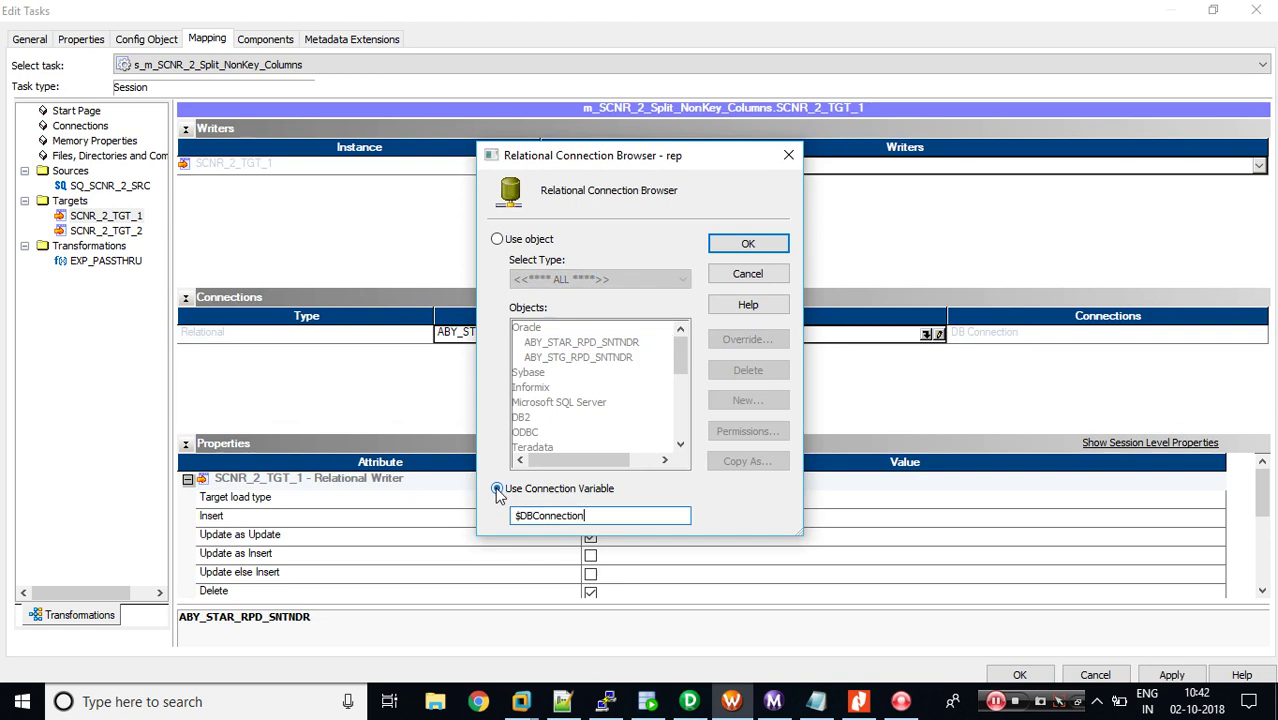
key(ctrl+a)
key(ctrl+v)
click(722, 245)
- Apply SCNR_2_TGT_1's connection value to all target instances and check the connection on SCNR_2_TGT_2
right_click(368, 337)
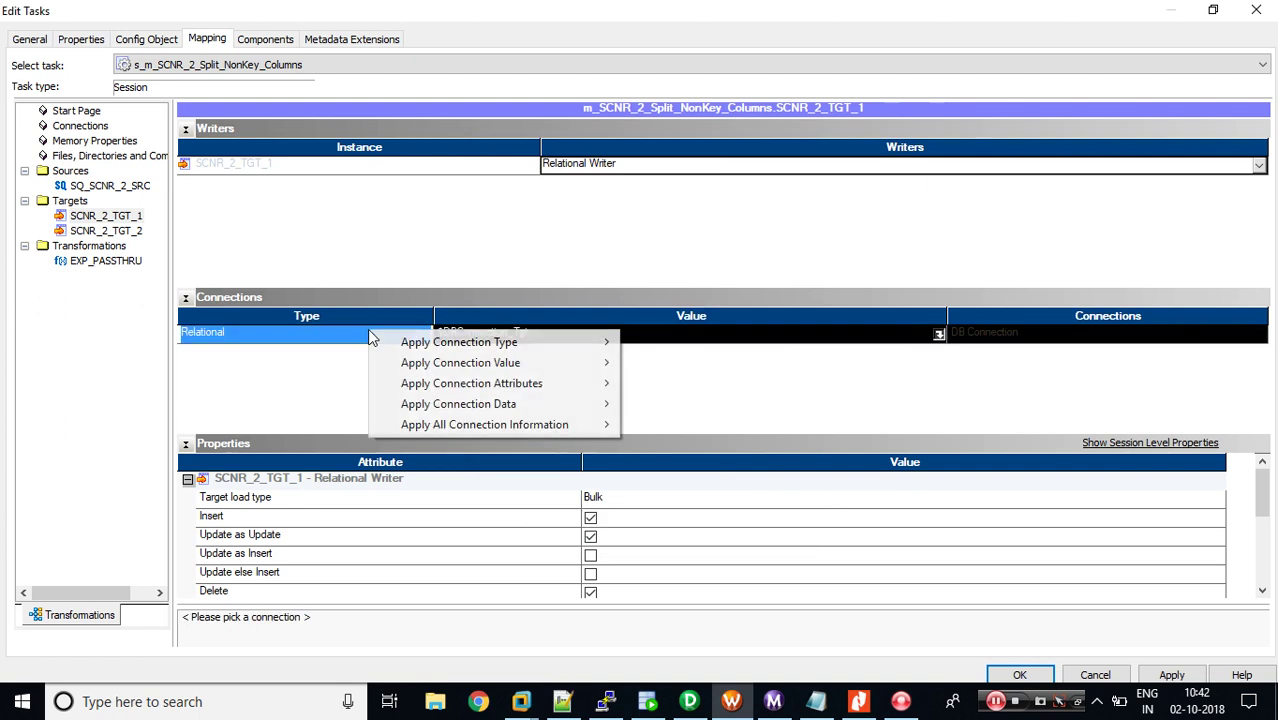
mouse_move(500, 364)
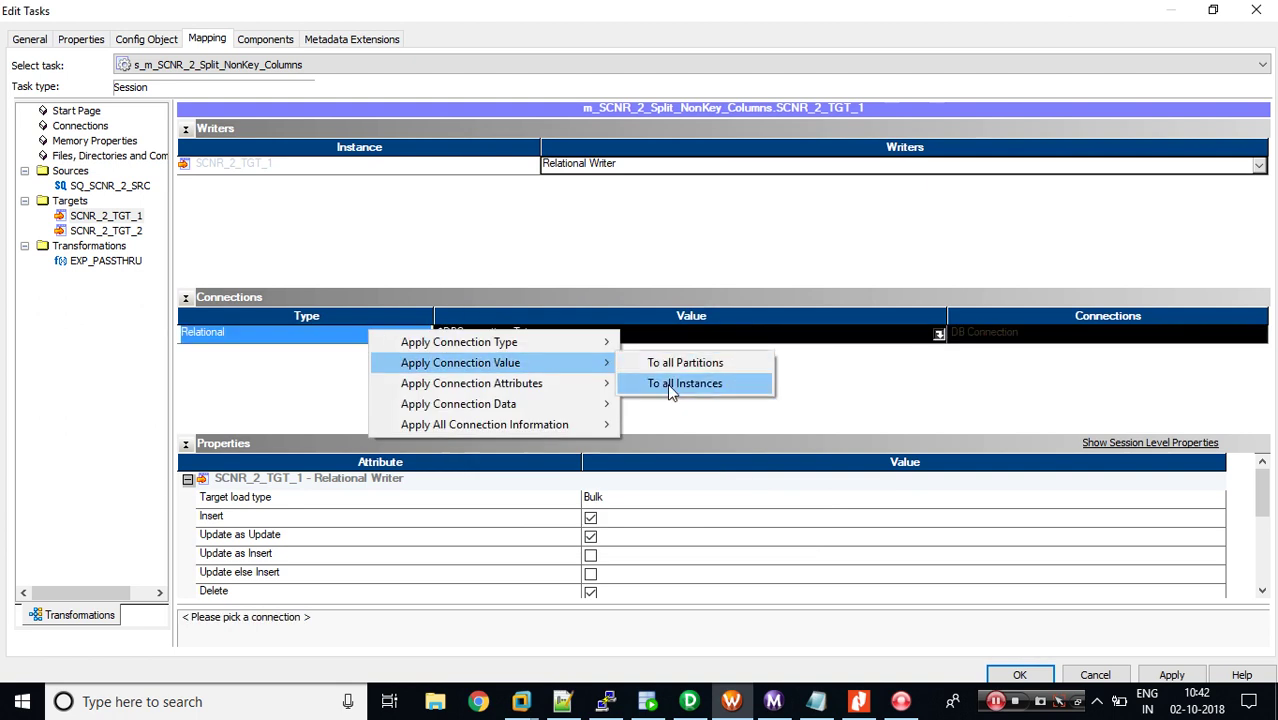
click(672, 386)
click(106, 230)
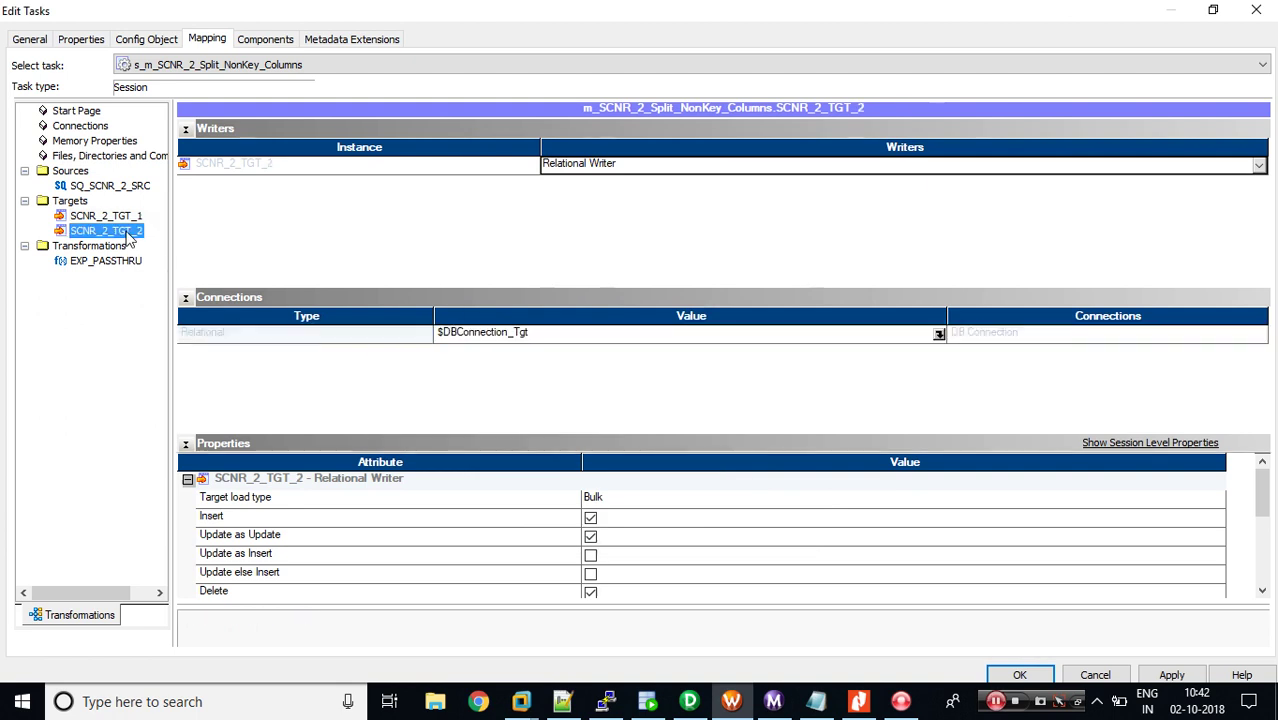
- Set SCNR_2_TGT_2's target load type to Normal and apply that attribute to all instances
click(185, 297)
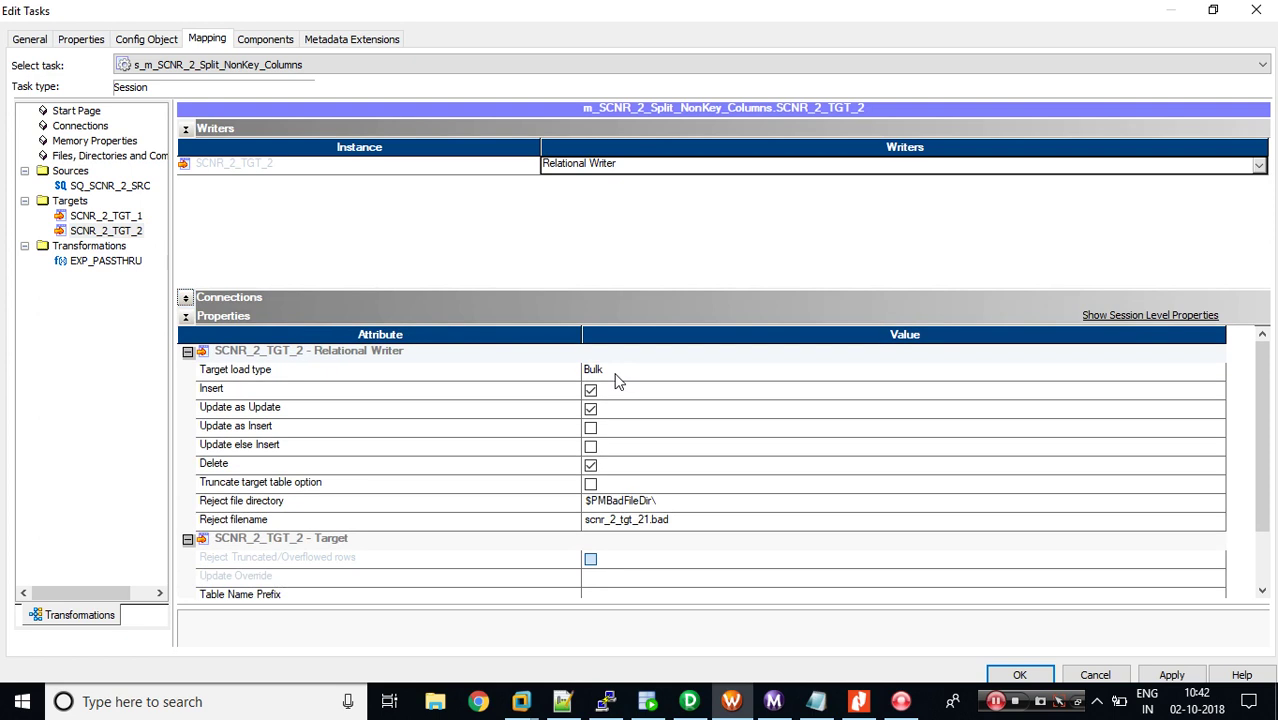
click(614, 378)
click(600, 384)
right_click(562, 381)
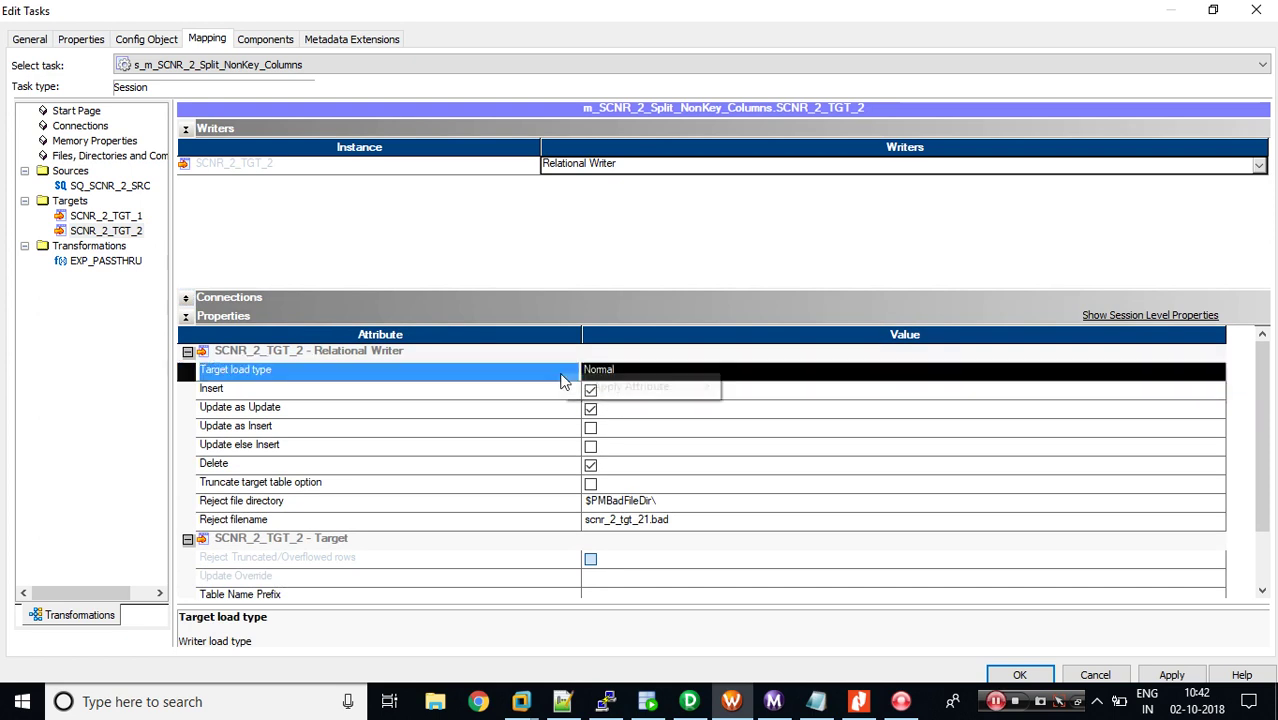
mouse_move(640, 387)
click(753, 408)
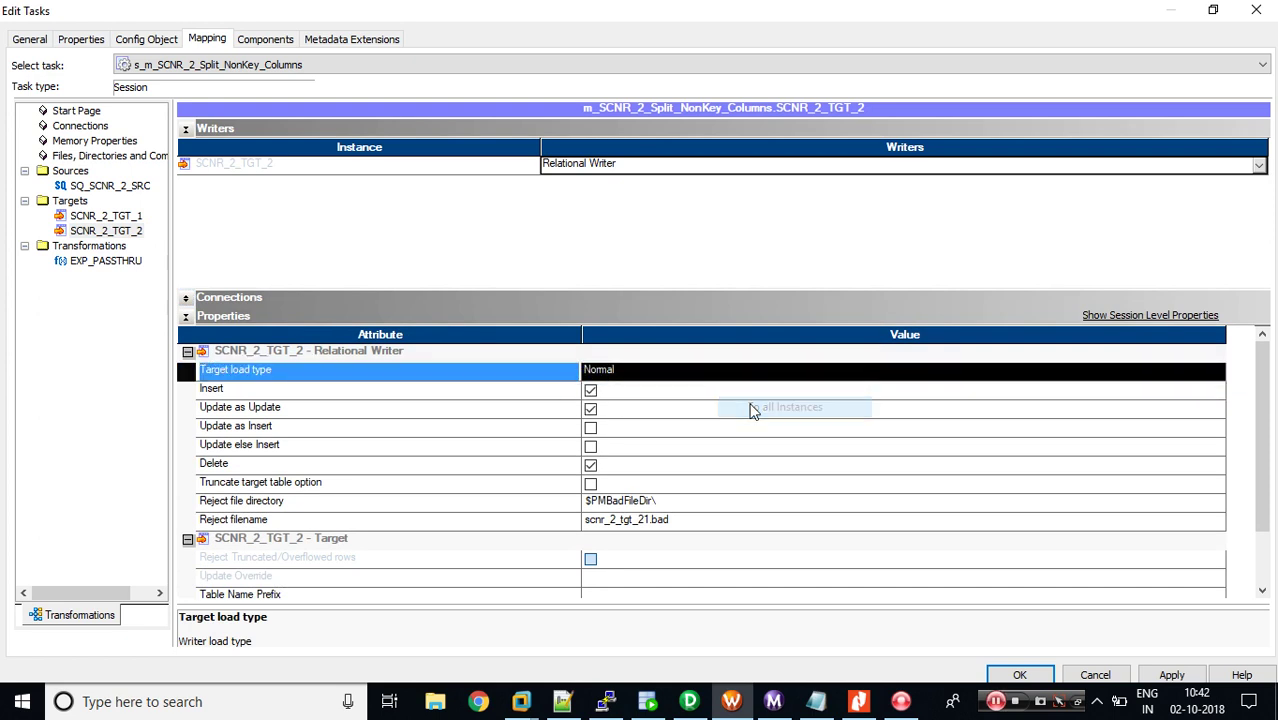
- Disable the Update as Update and Delete options on SCNR_2_TGT_2 and apply both attributes to all instances
click(590, 412)
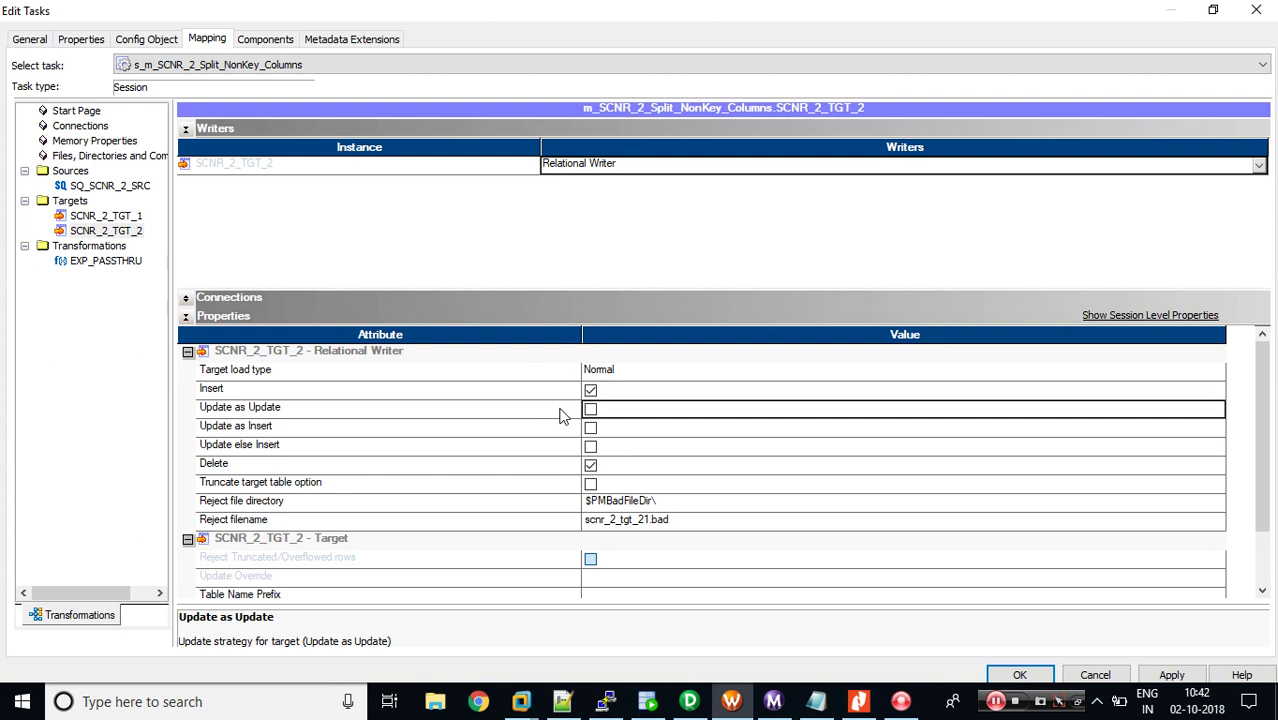
right_click(562, 414)
mouse_move(666, 425)
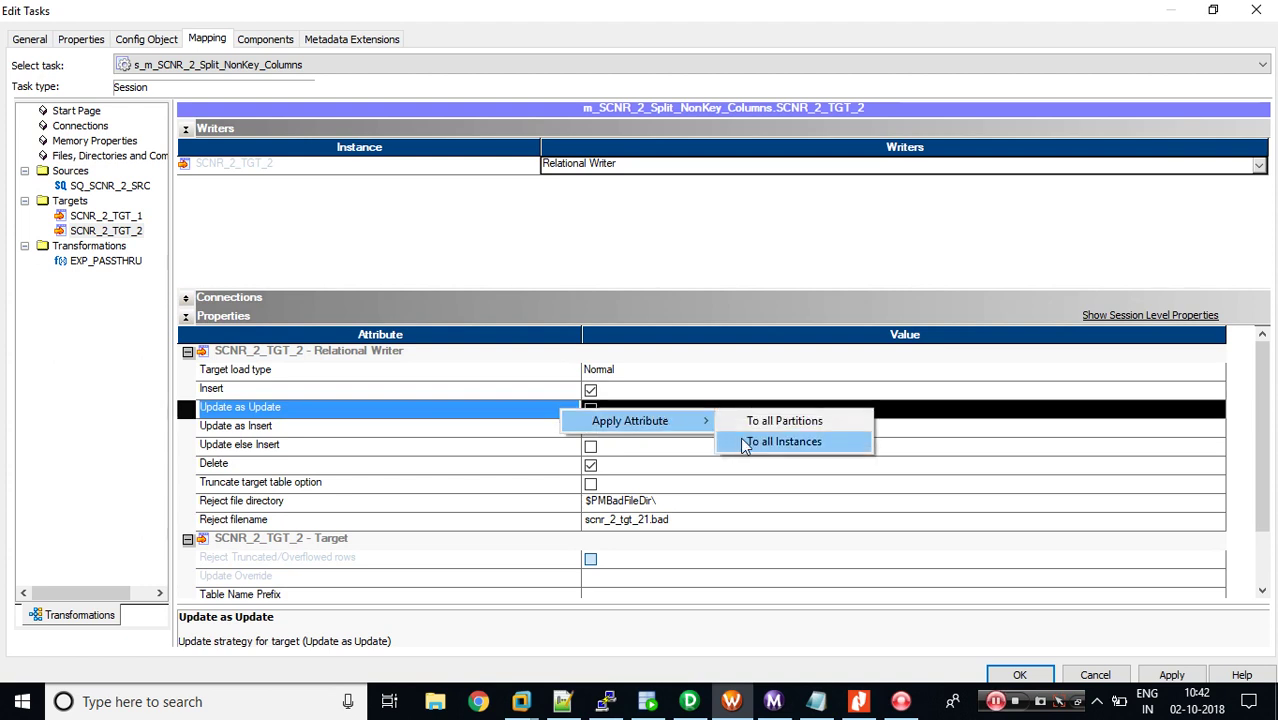
click(752, 440)
click(590, 465)
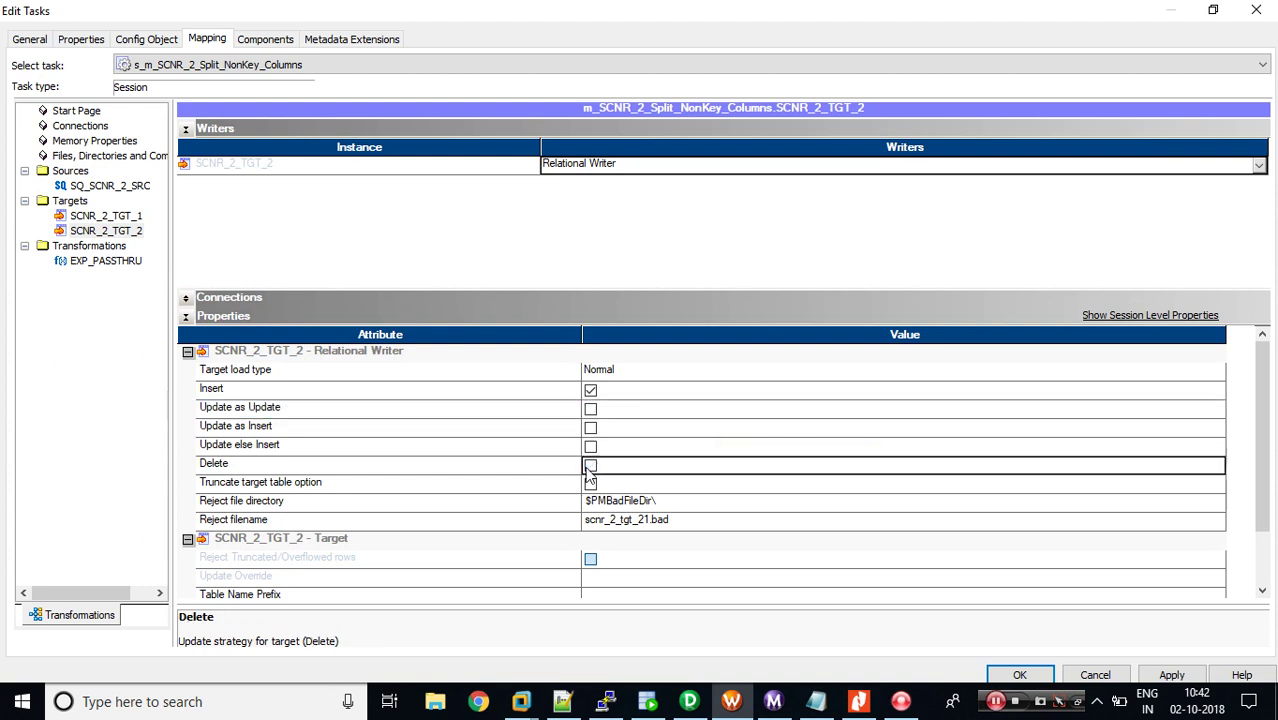
right_click(563, 466)
mouse_move(650, 477)
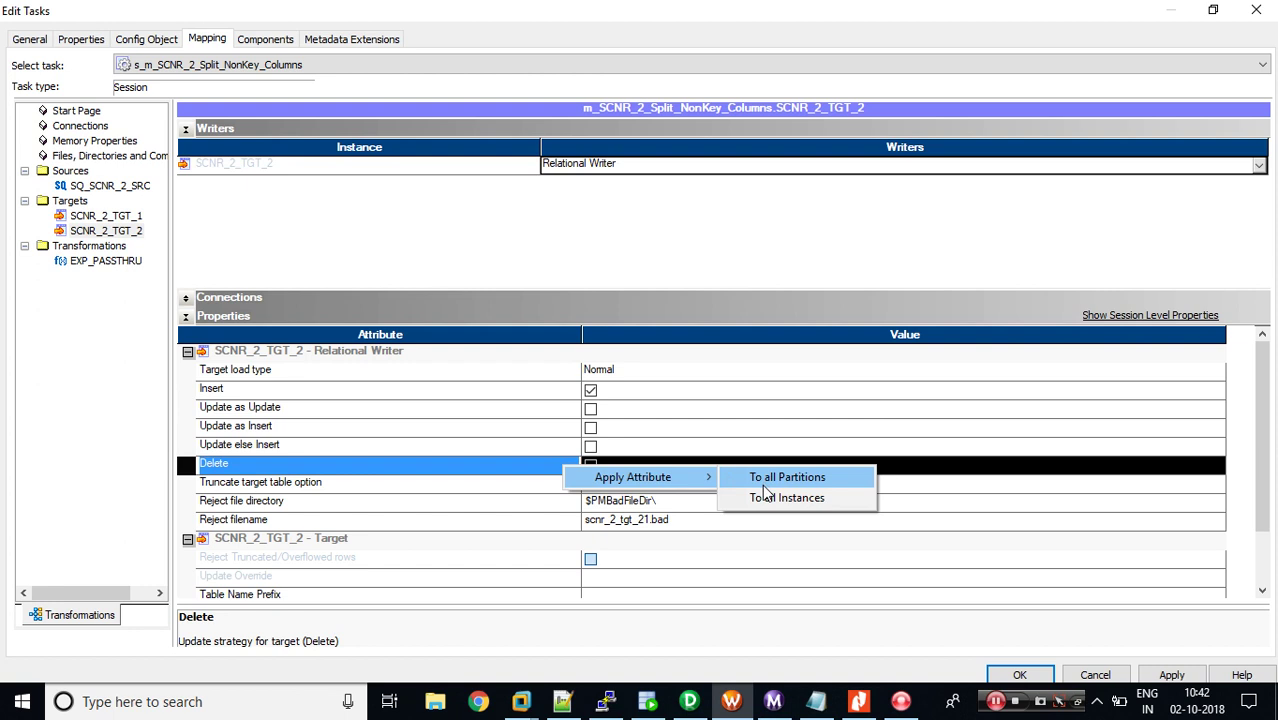
click(772, 500)
- Enable the truncate target table option for all instances, check SCNR_2_TGT_1's properties, and accept the session settings
click(590, 484)
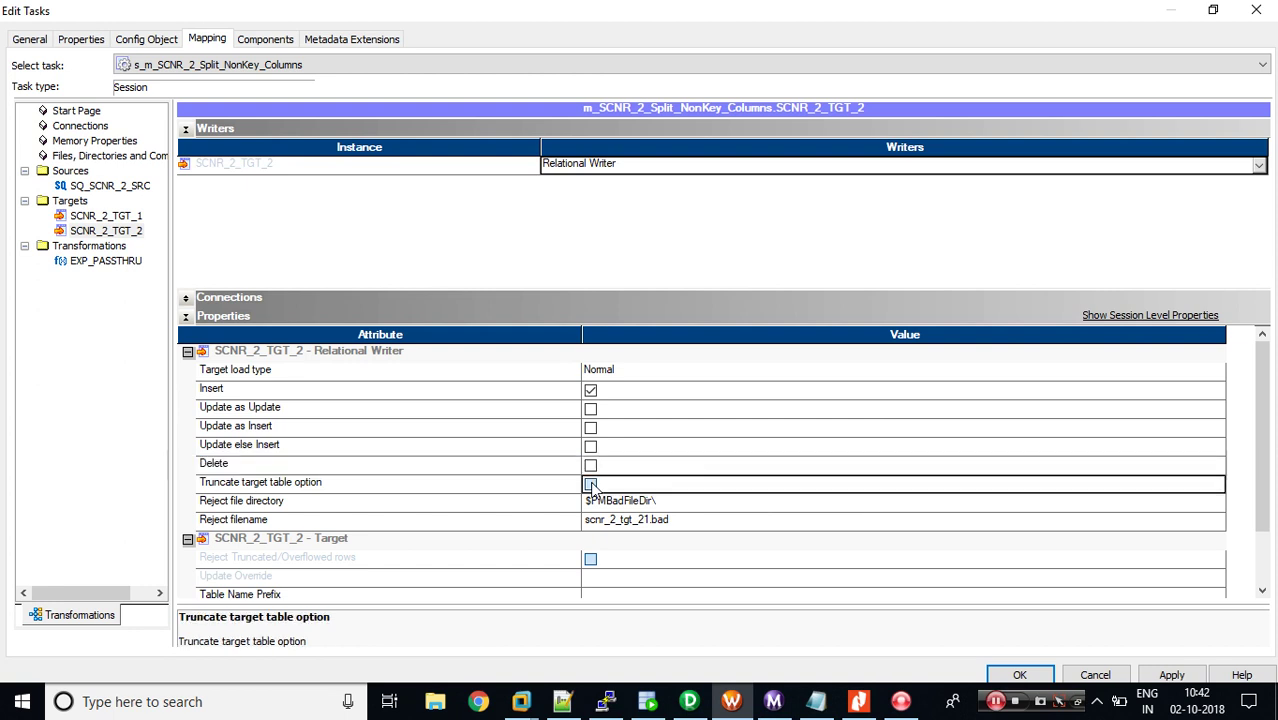
right_click(547, 490)
mouse_move(621, 498)
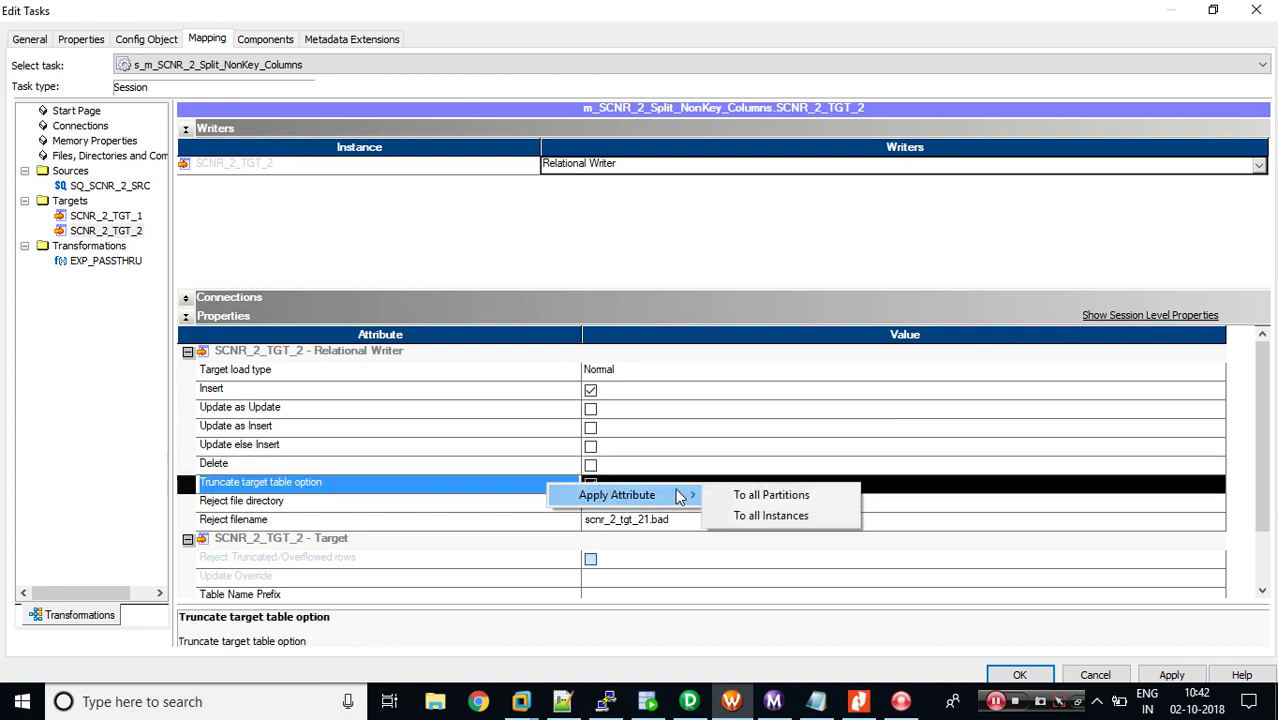
click(757, 518)
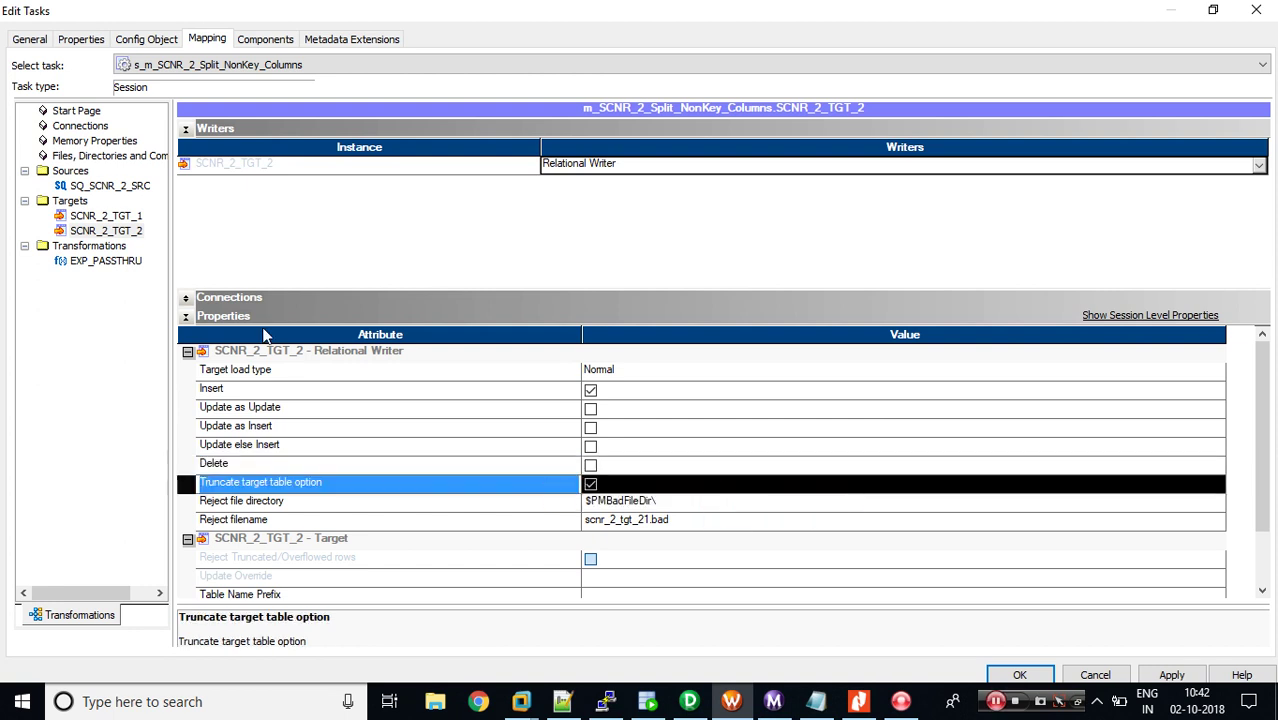
click(112, 231)
click(115, 224)
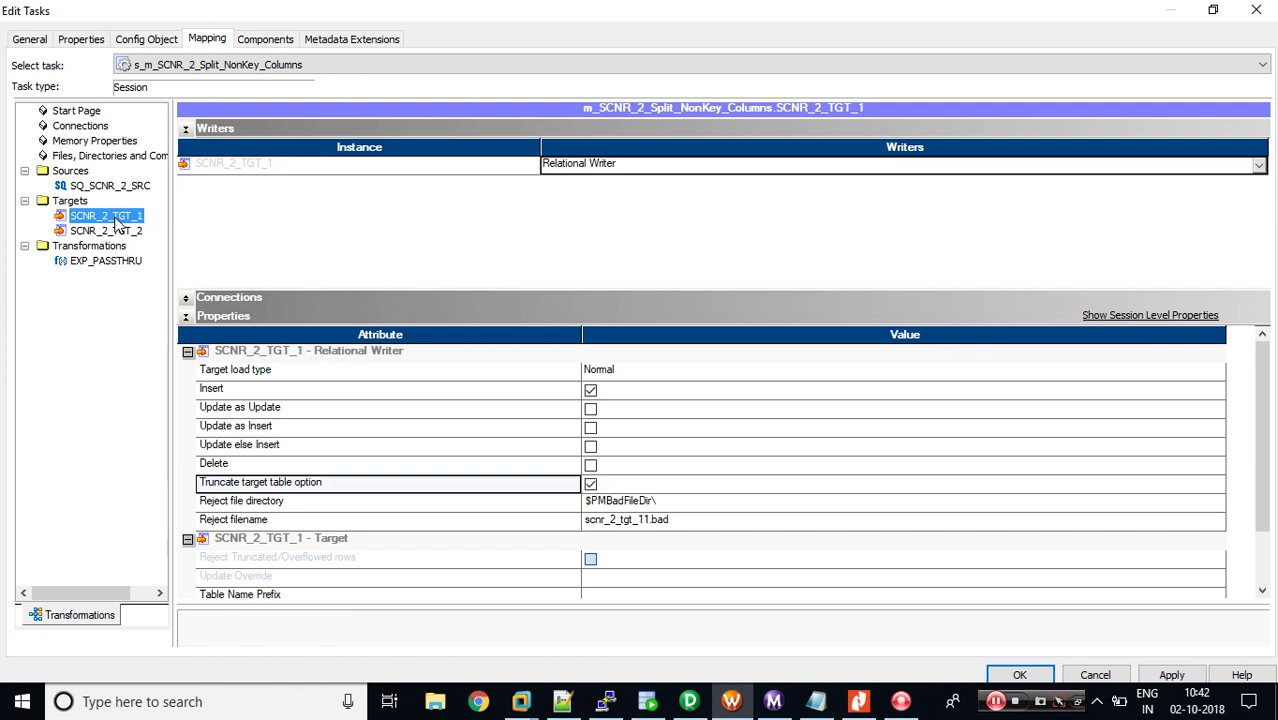
click(1016, 674)
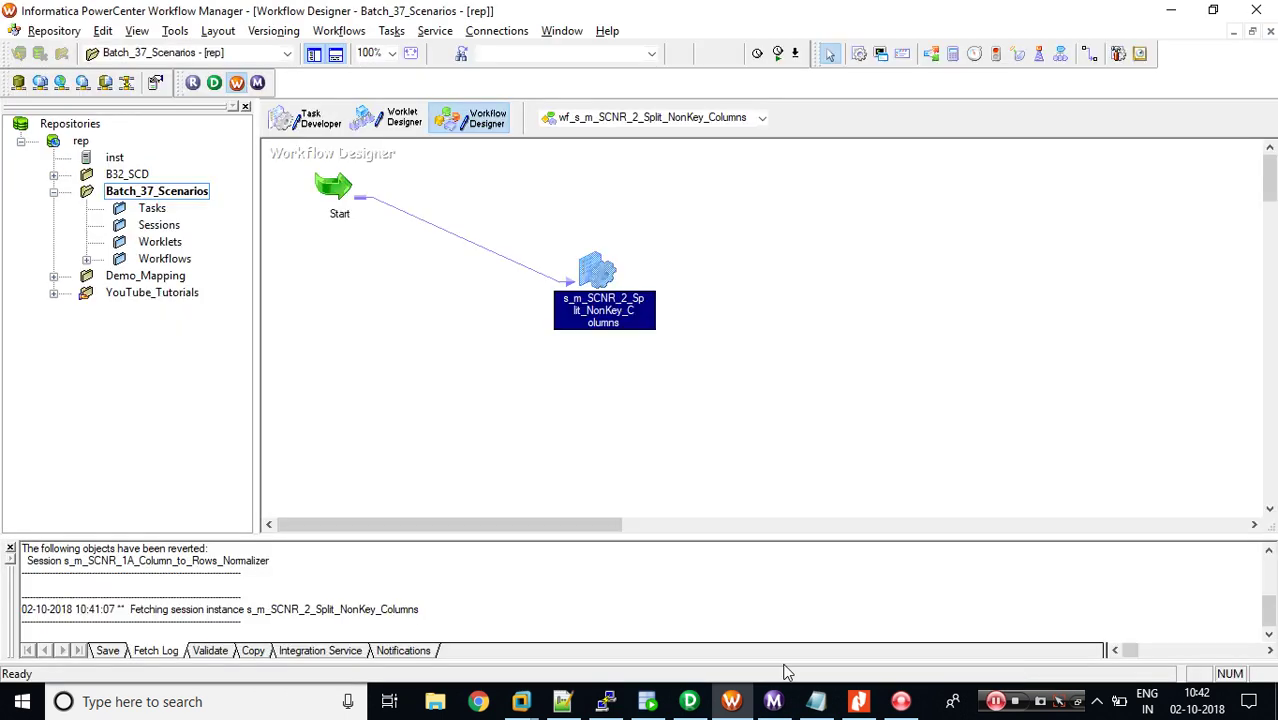
- In Notepad++, copy the whole wf_s_m_SCNR_2_Split_NonKey_Columns block with its heading and two connection lines
click(563, 701)
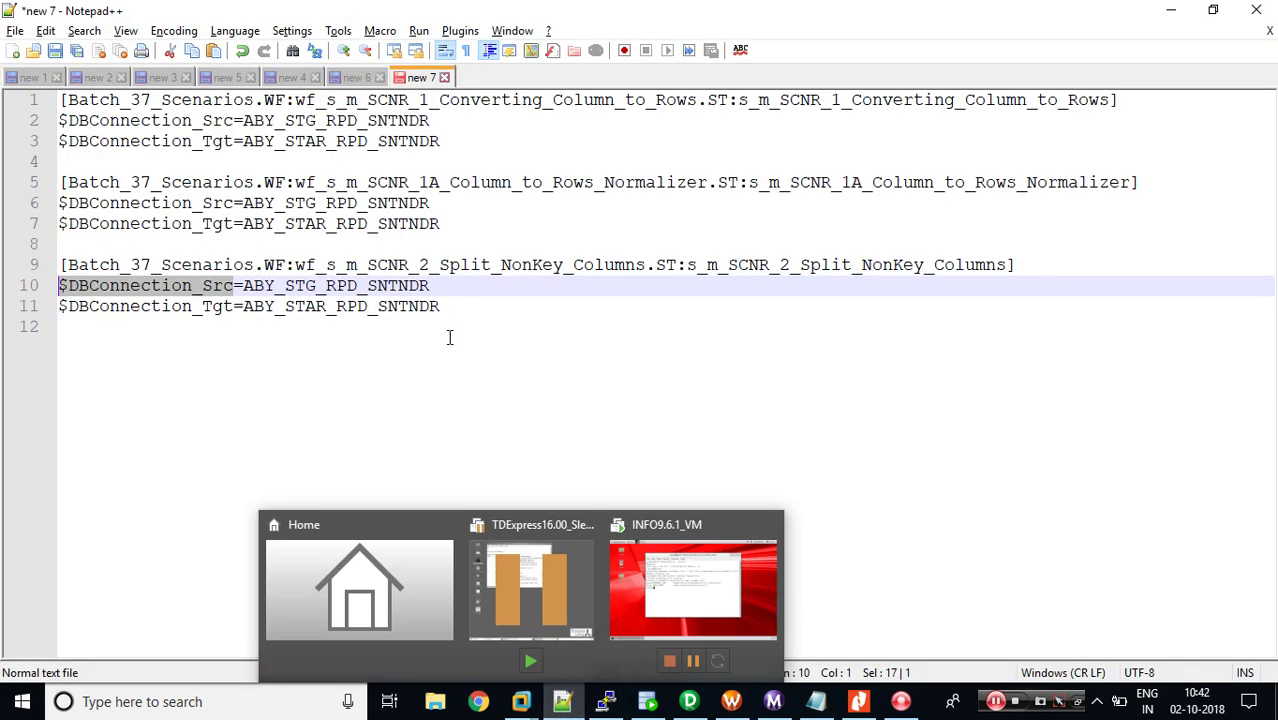
click(447, 308)
drag(447, 310, 57, 265)
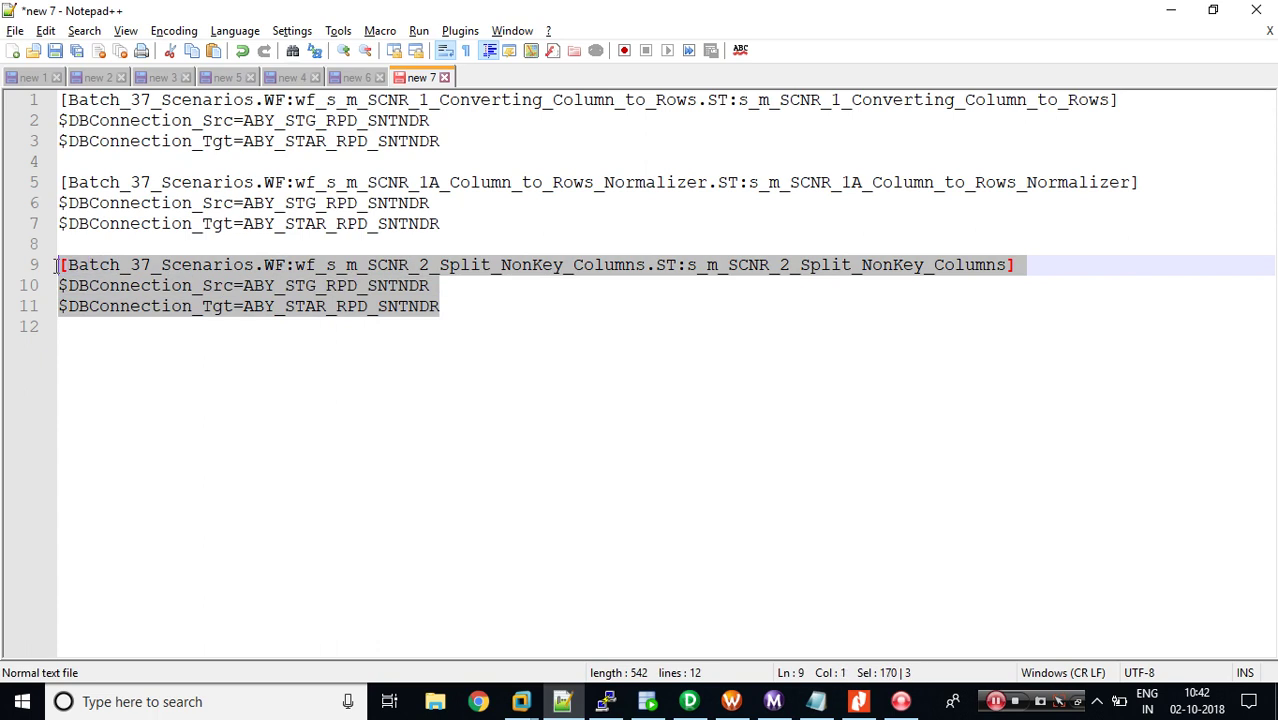
- Switch to the PuTTY terminal and open Batch_37_Scenarios.parm in vi
click(605, 701)
text(vi Ba)
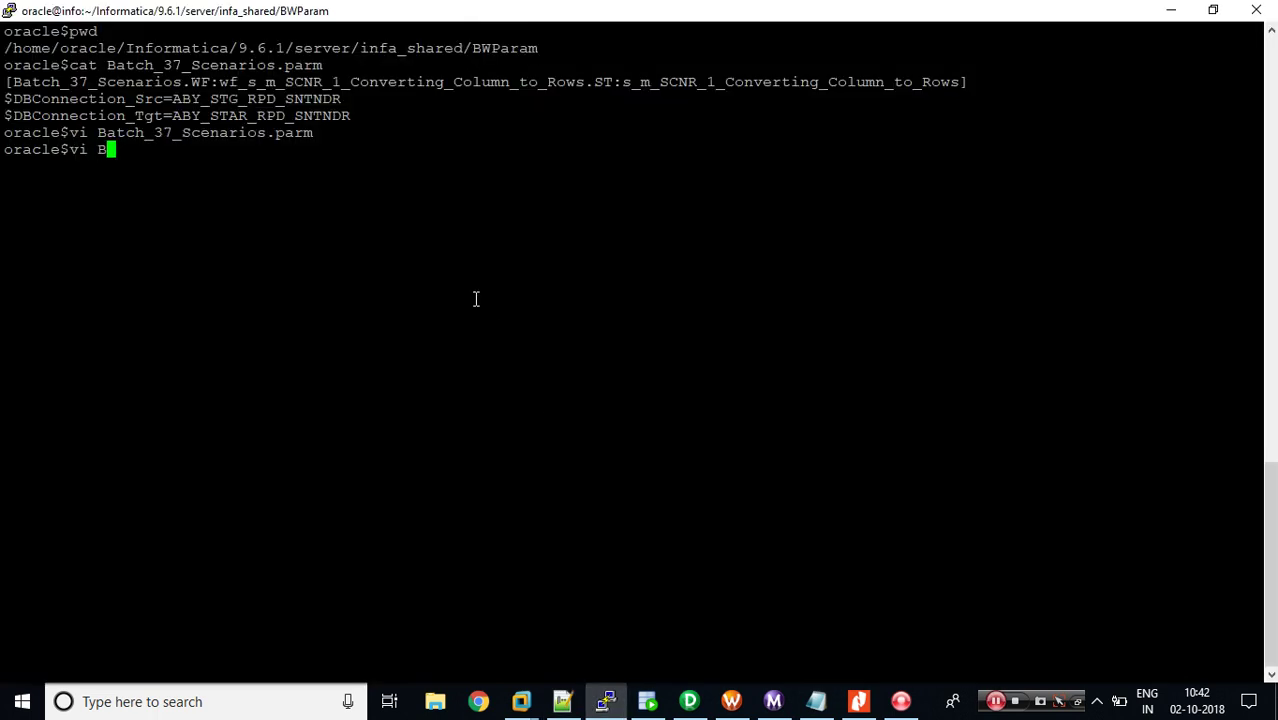
key(Tab)
key(Return)
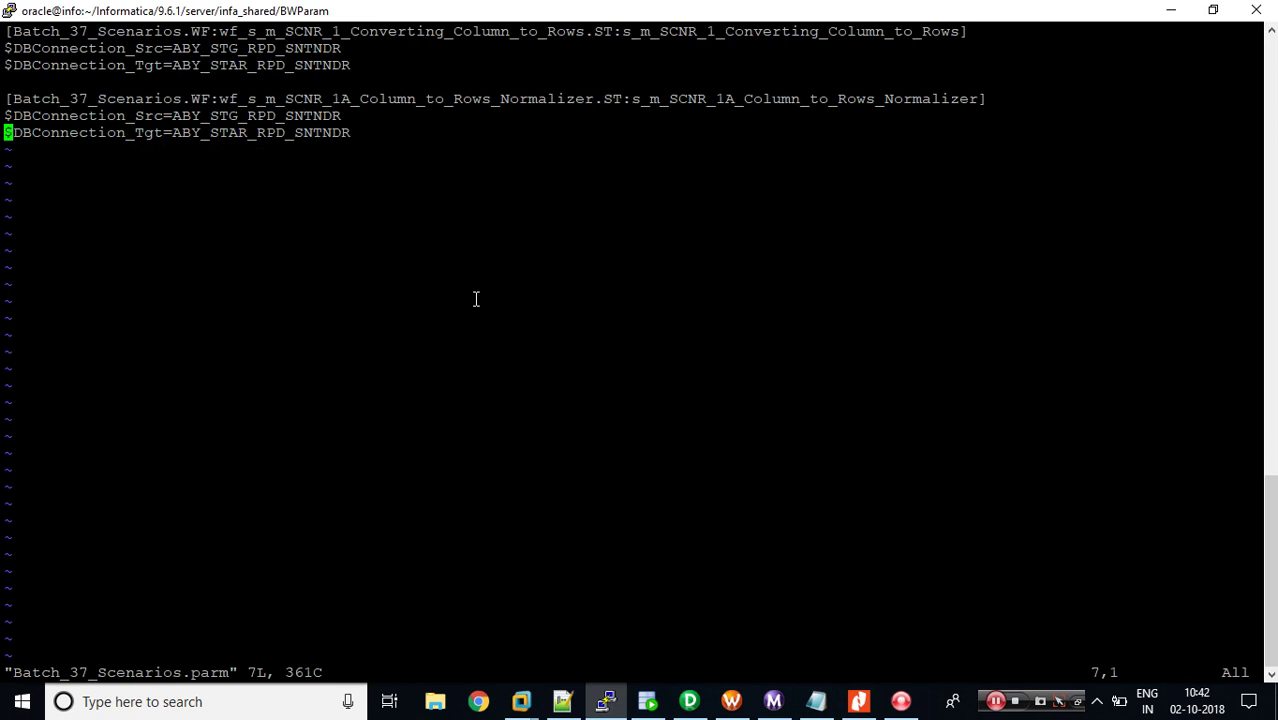
- Paste the copied SCNR_2 block at the end of the parameter file, separated by a blank line, then save and quit vi
key(i)
key(End)
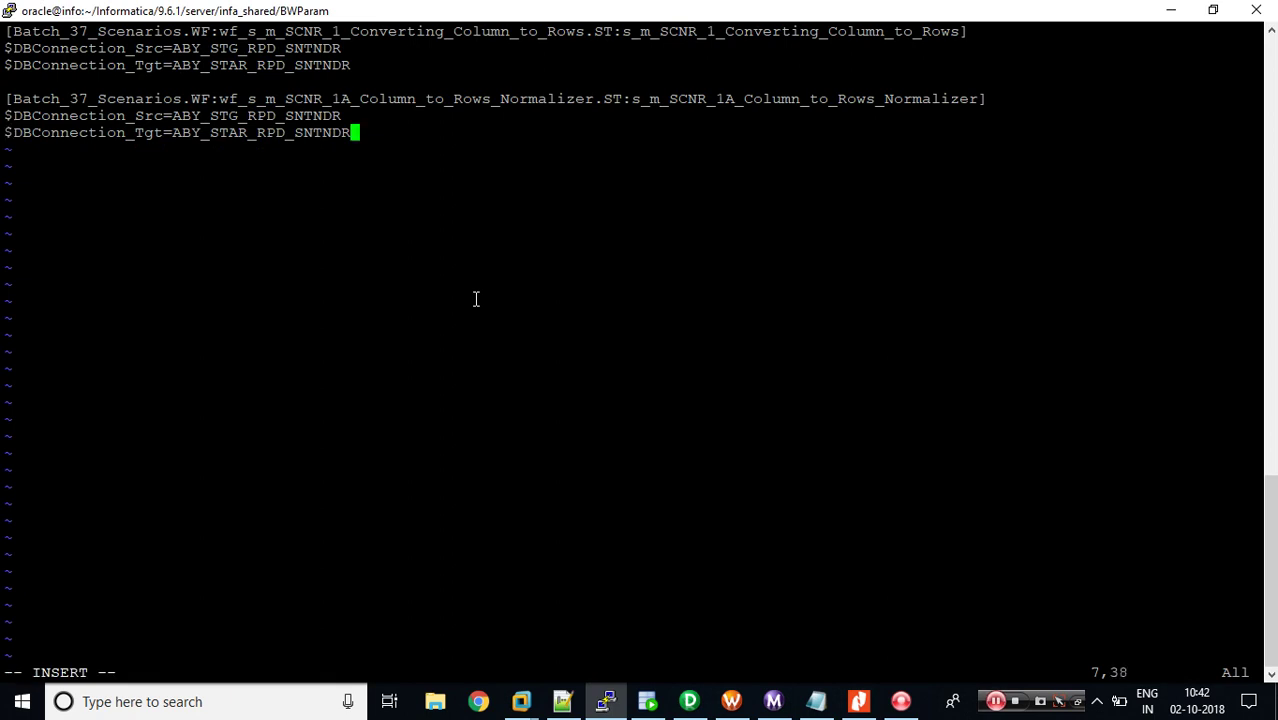
key(Return)
key(Return)
right_click(476, 299)
key(Escape)
text(:wq)
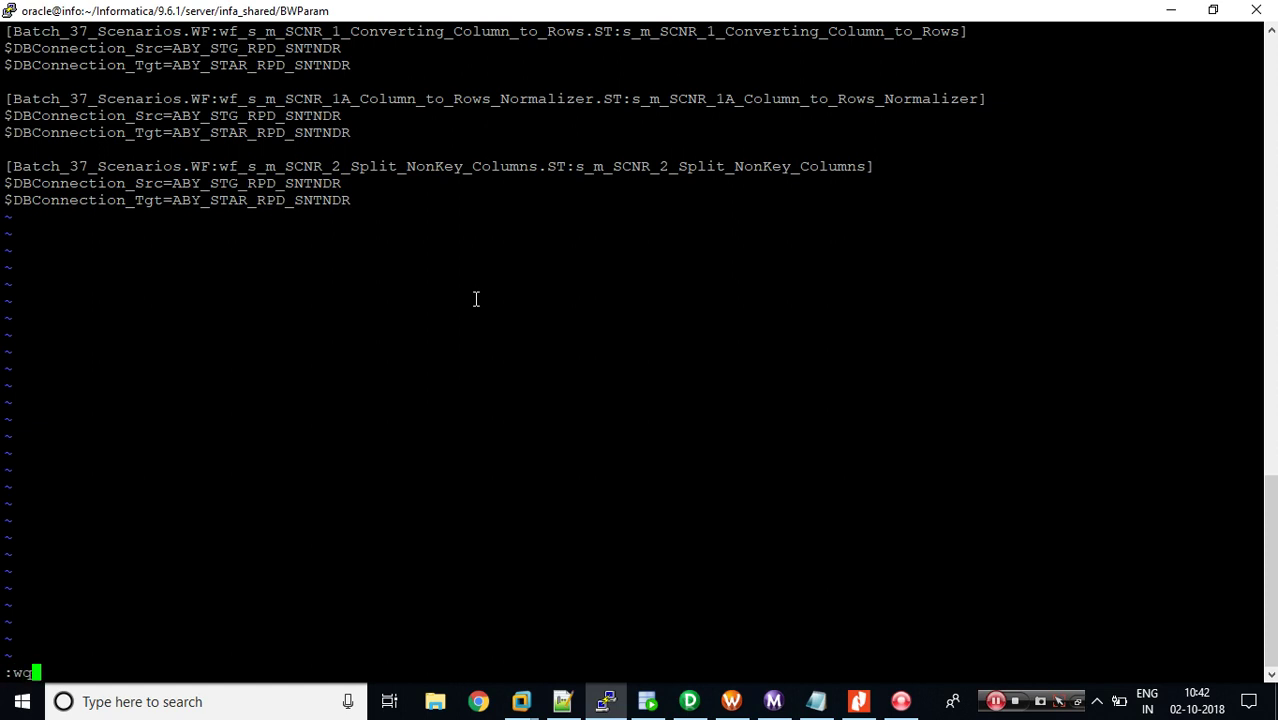
key(Return)
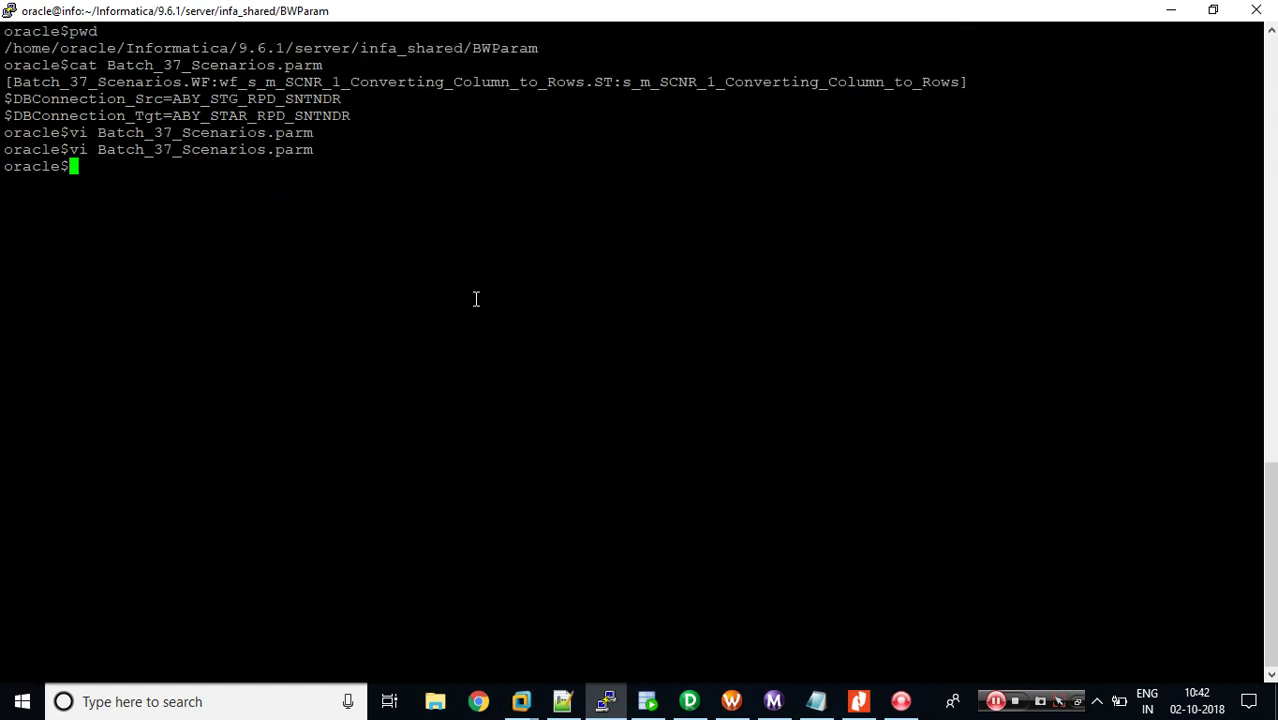
- Copy /home/oracle/Informatica/9.6.1/server/infa_shared/BWParam from the terminal and enter it as the workflow's parameter filename in Workflow Manager
double_click(342, 47)
click(731, 701)
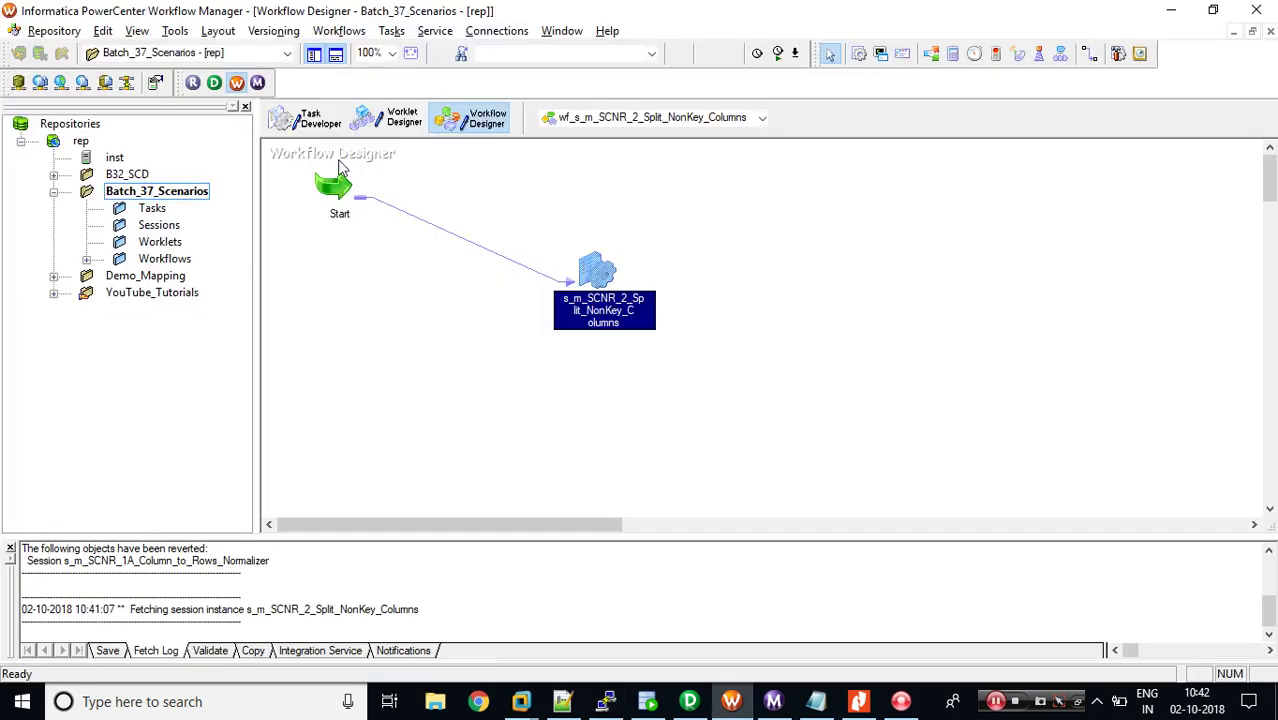
click(333, 31)
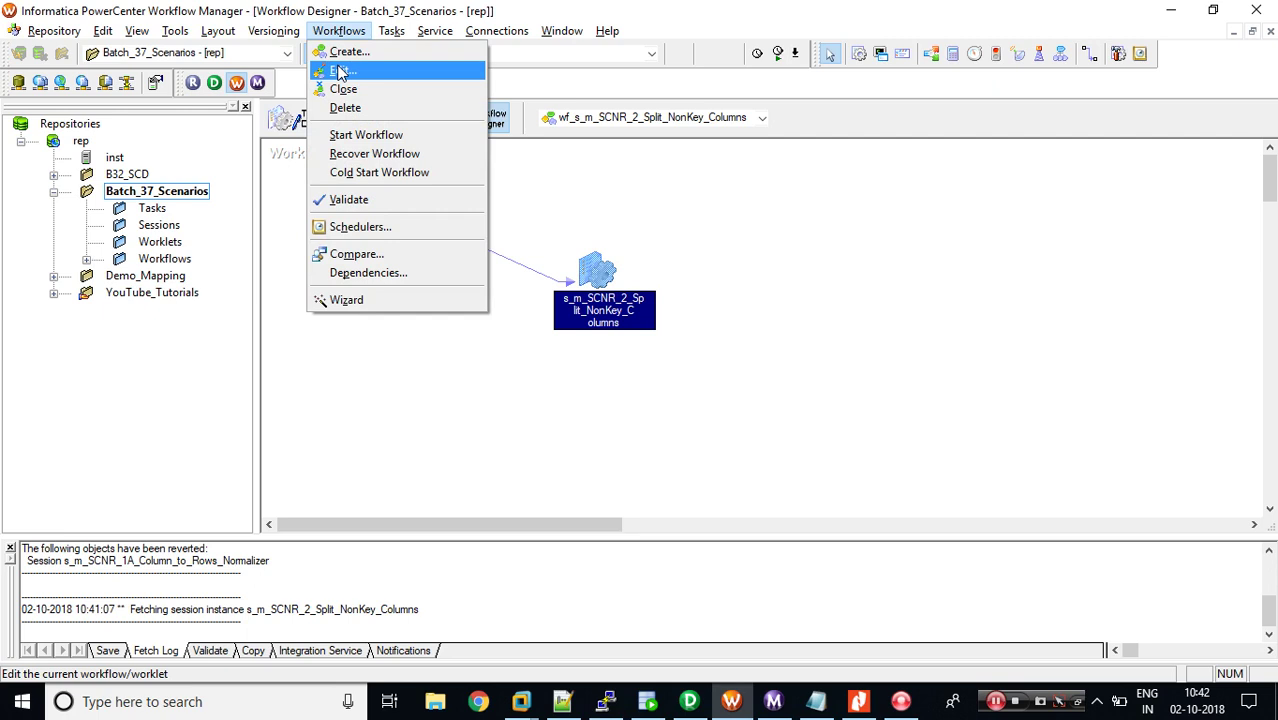
click(342, 68)
click(493, 115)
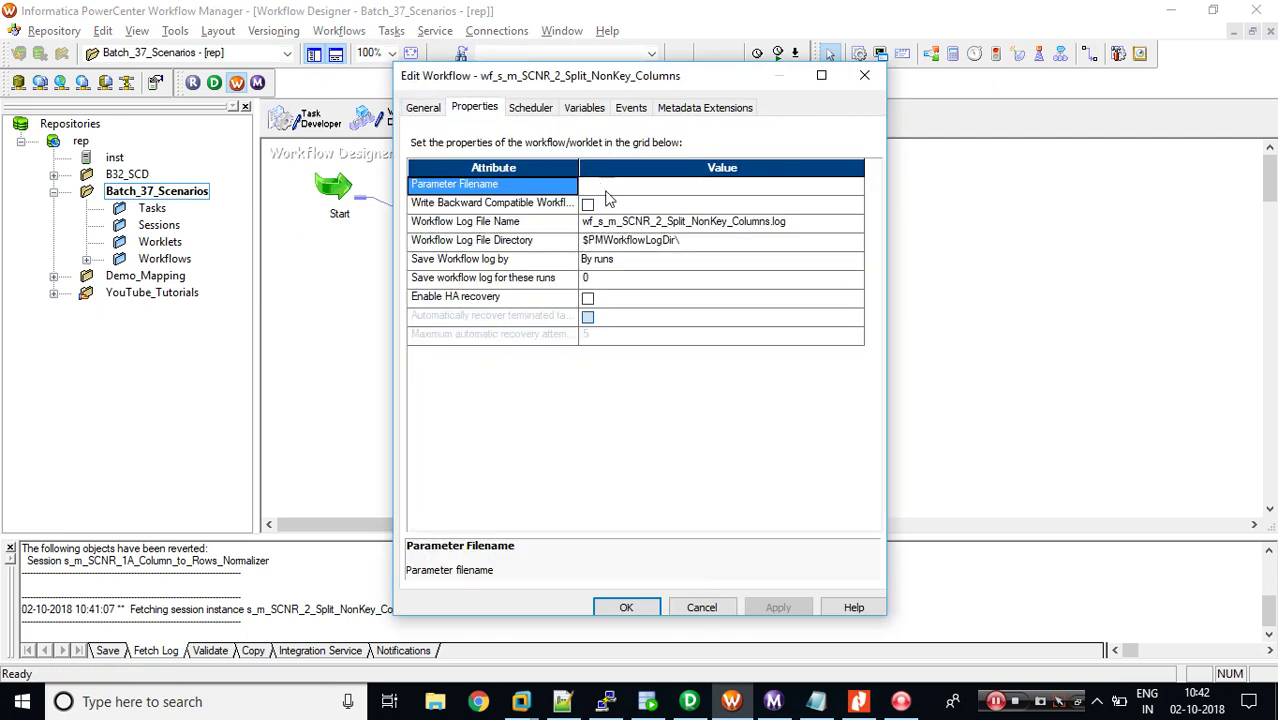
click(608, 192)
text(/home/oracle/Informatica/9.6.1/server/infa_shared/BWParam)
- Copy the parameter file's name from the terminal, append /Batch_37_Scenarios.parm to the workflow's parameter filename, and accept the workflow properties
key(alt+Tab)
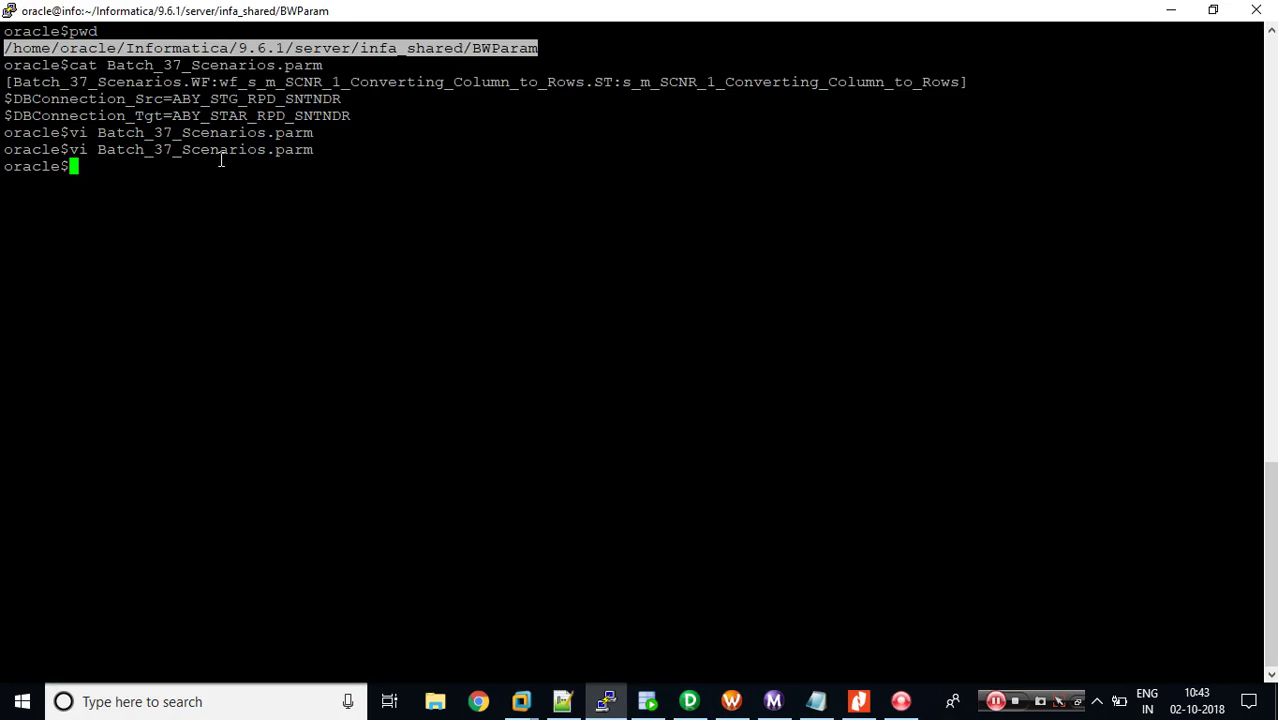
double_click(214, 149)
key(alt+Tab)
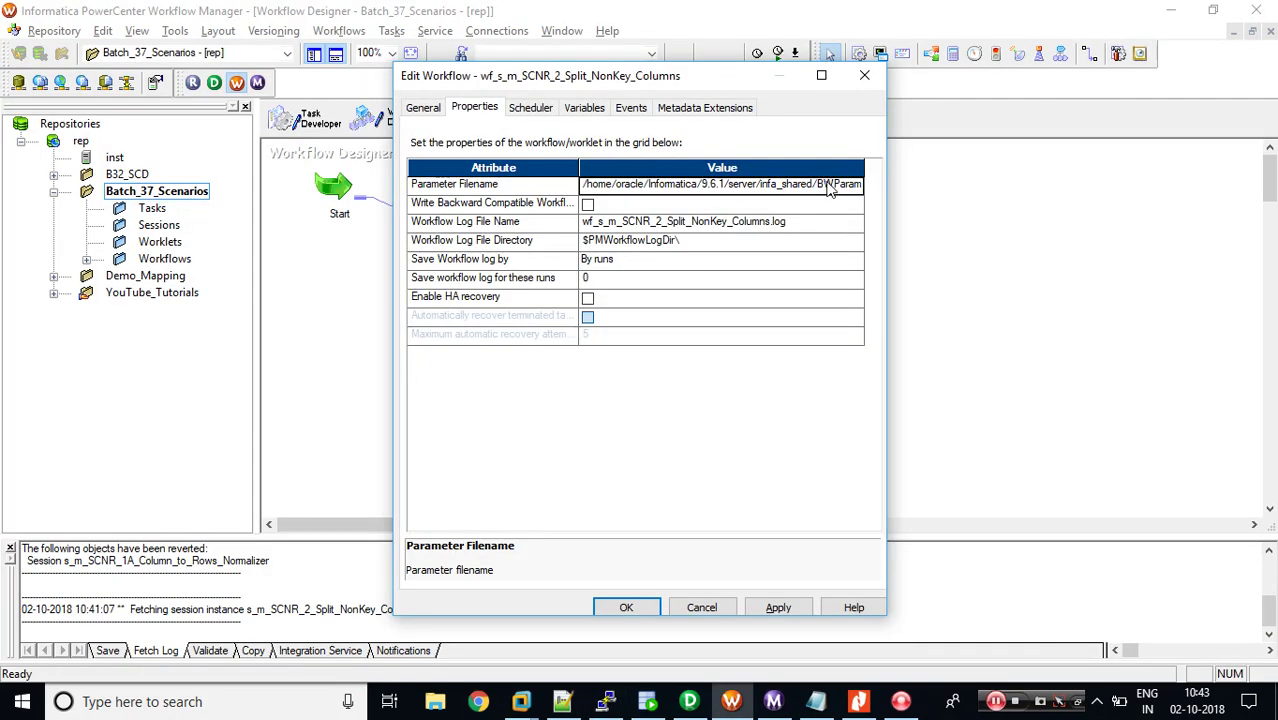
click(828, 187)
text(/)
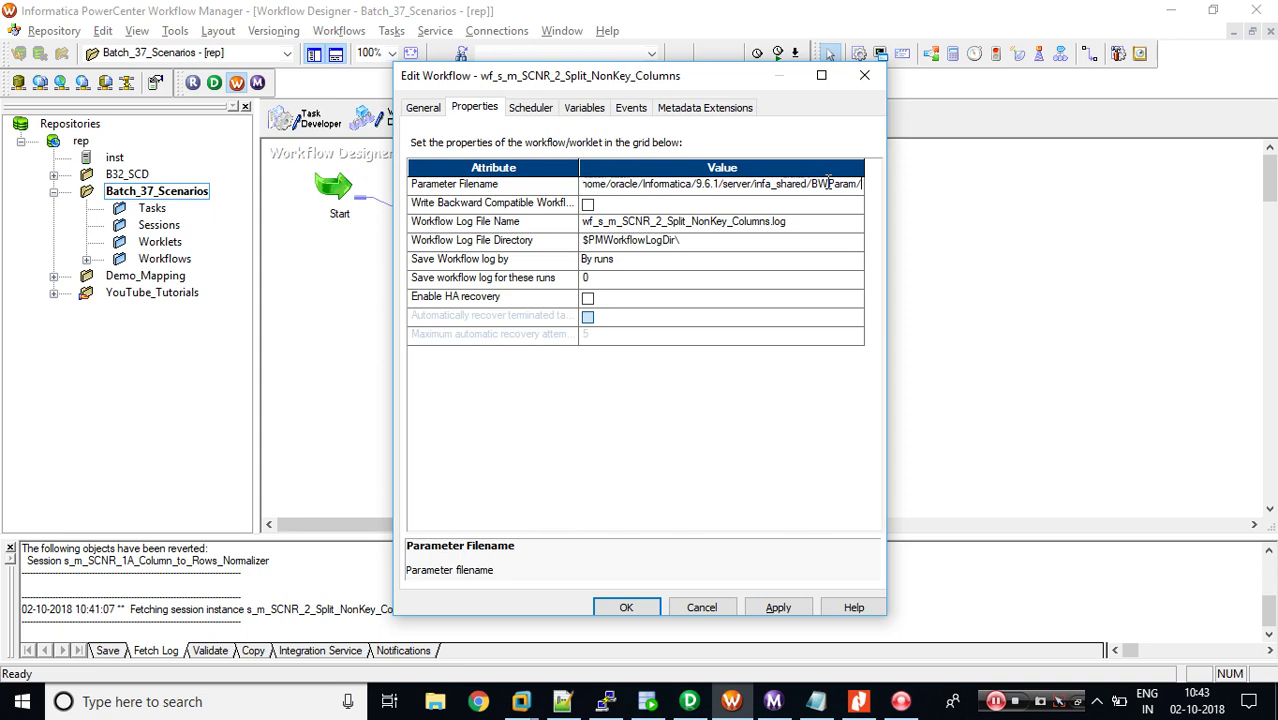
text(Batch_37_Scenarios.parm)
click(626, 606)
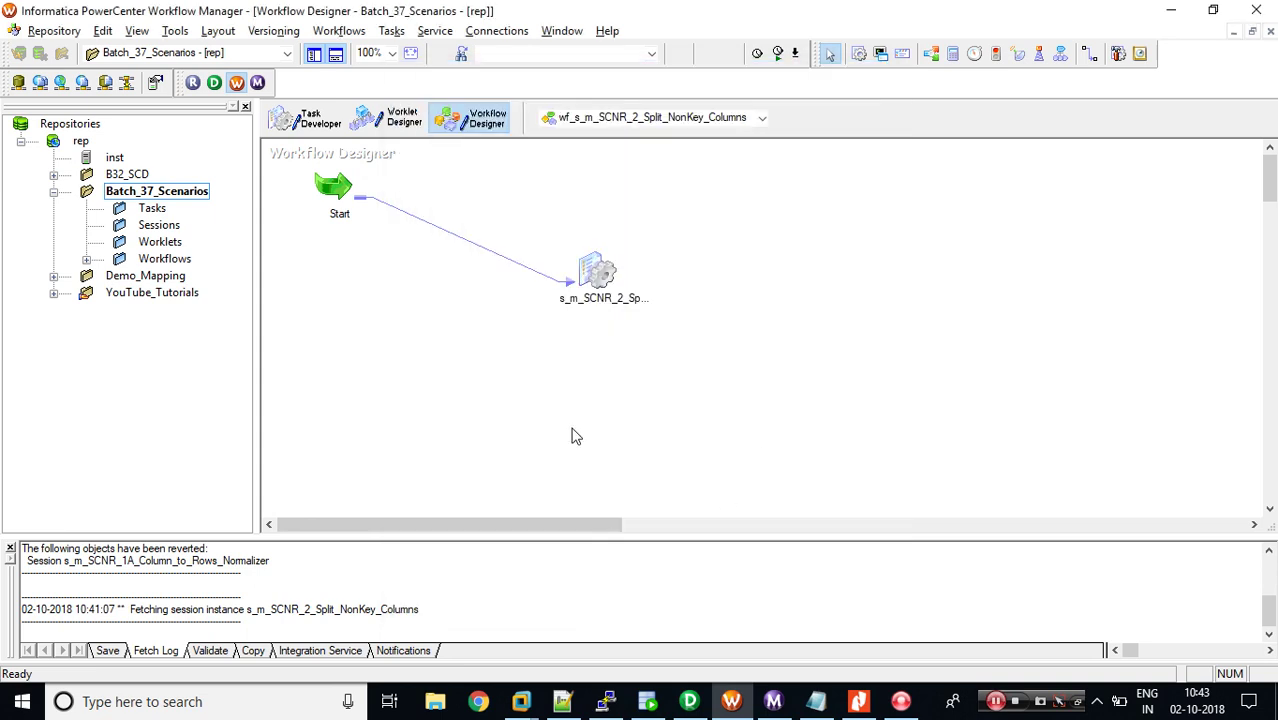
- Save and start the workflow, and check its session run's source and target statistics in Workflow Monitor
key(ctrl+s)
right_click(686, 298)
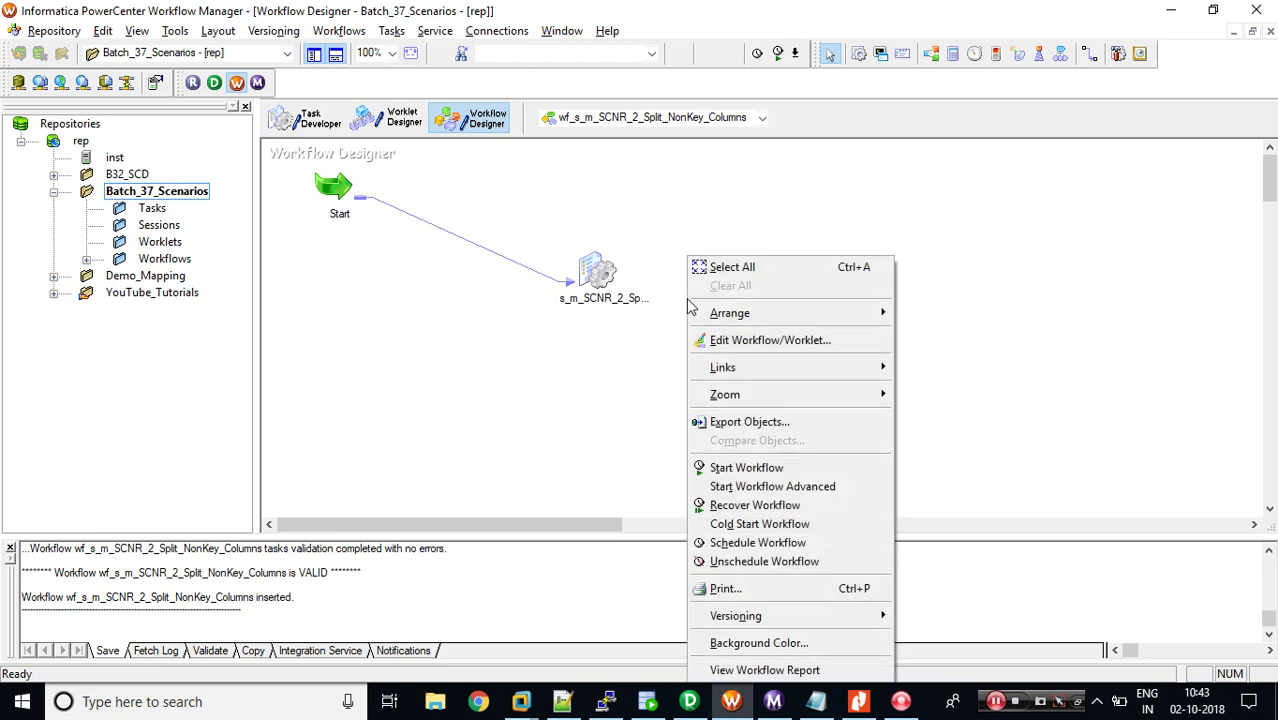
click(748, 467)
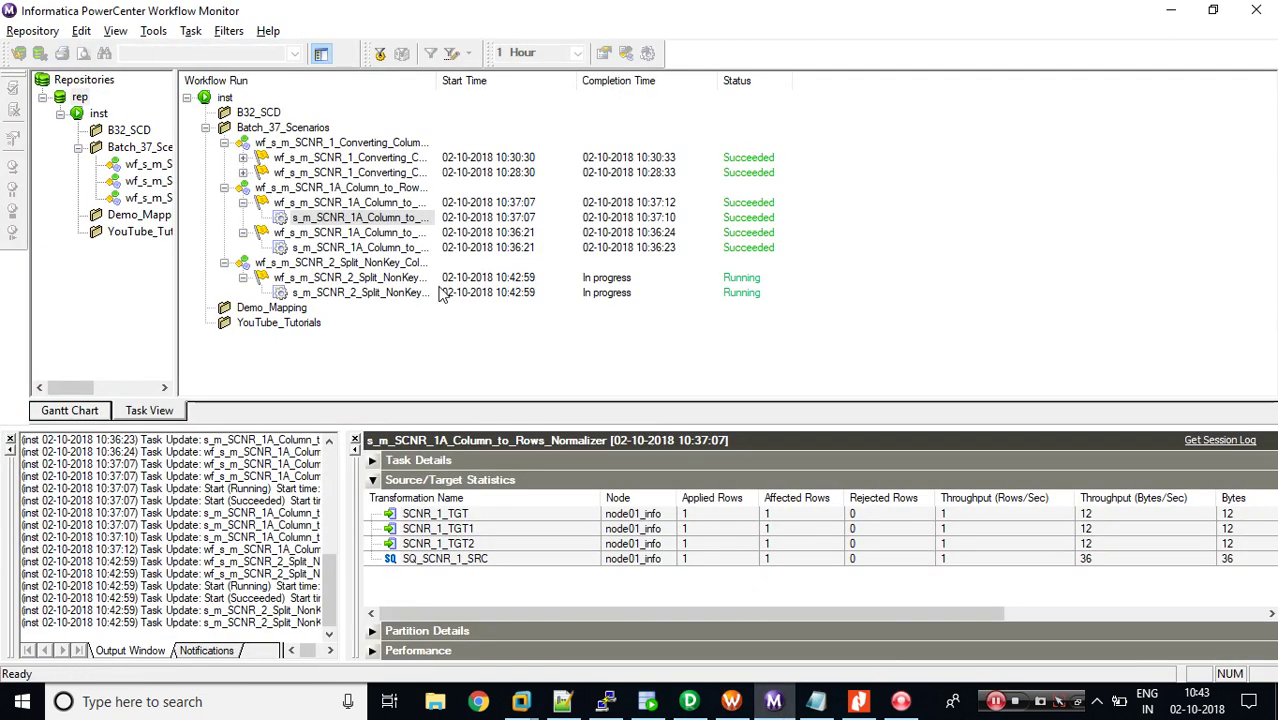
click(375, 294)
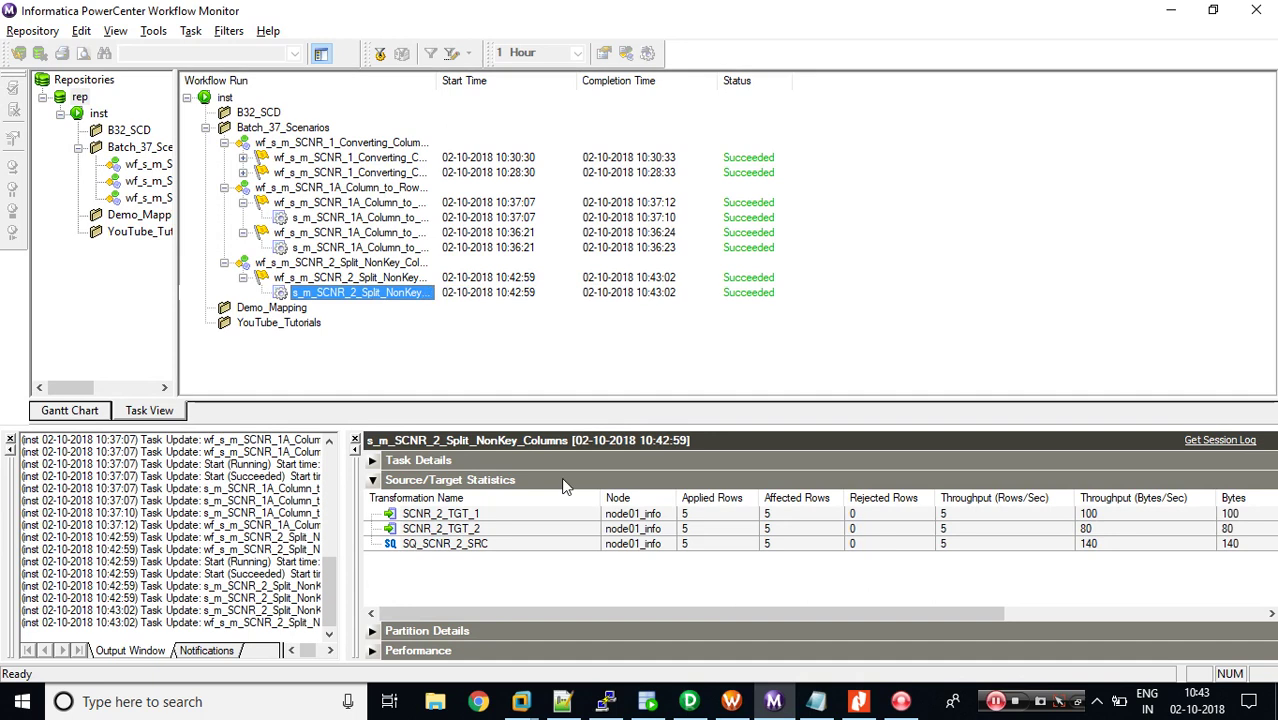
click(492, 540)
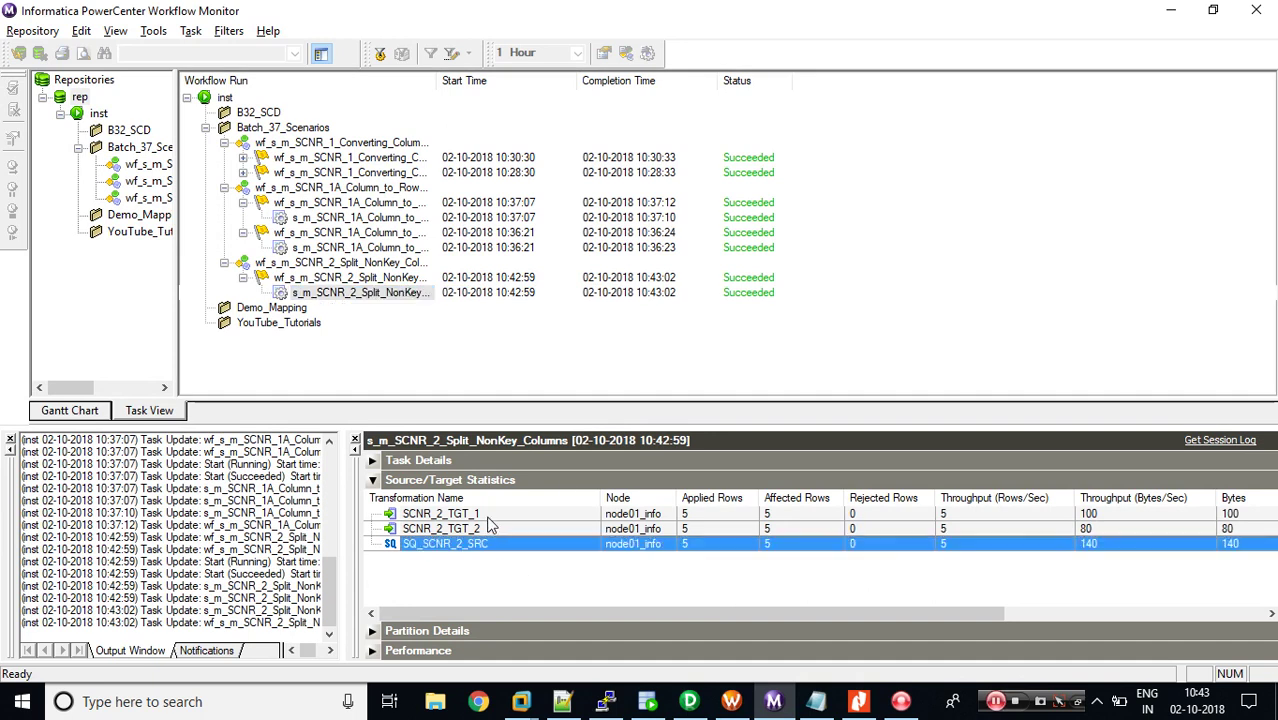
- Check the statistics rows of both SCNR_2 targets, and run the SELECT queries on SCNR_2_TGT_1 and SCNR_2_TGT_2 in Oracle SQL Developer
click(489, 518)
click(492, 533)
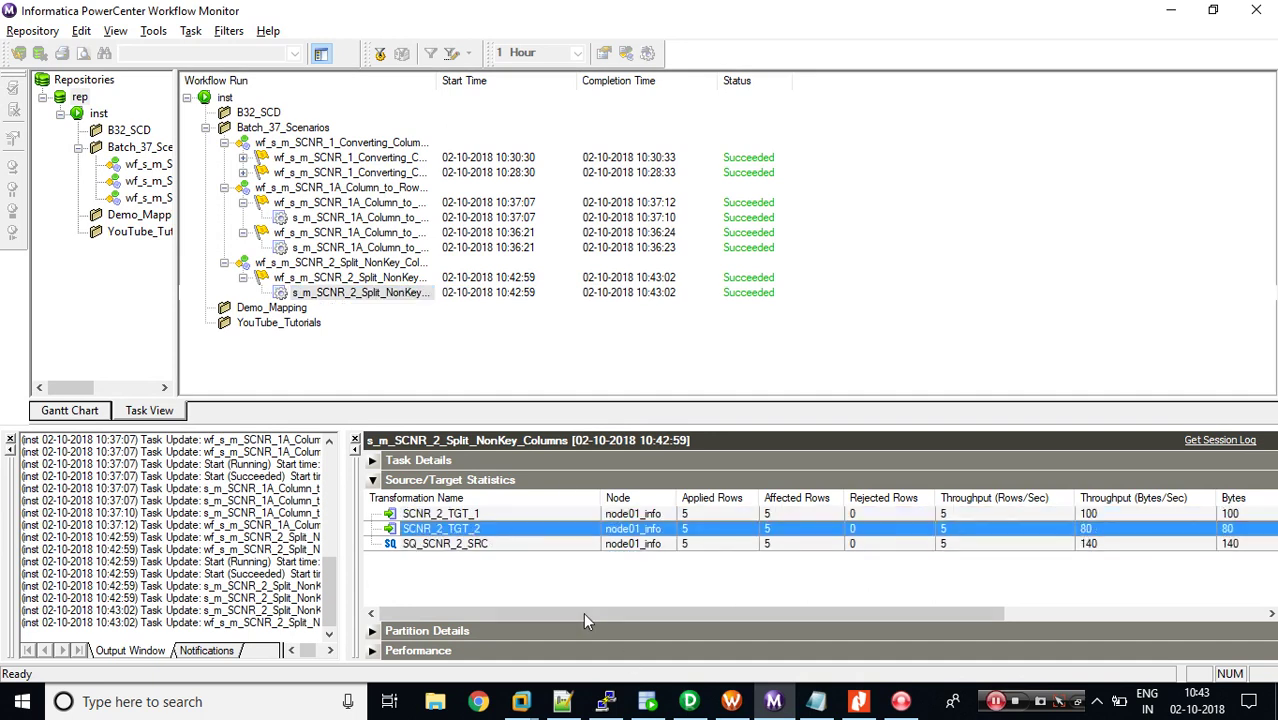
click(647, 701)
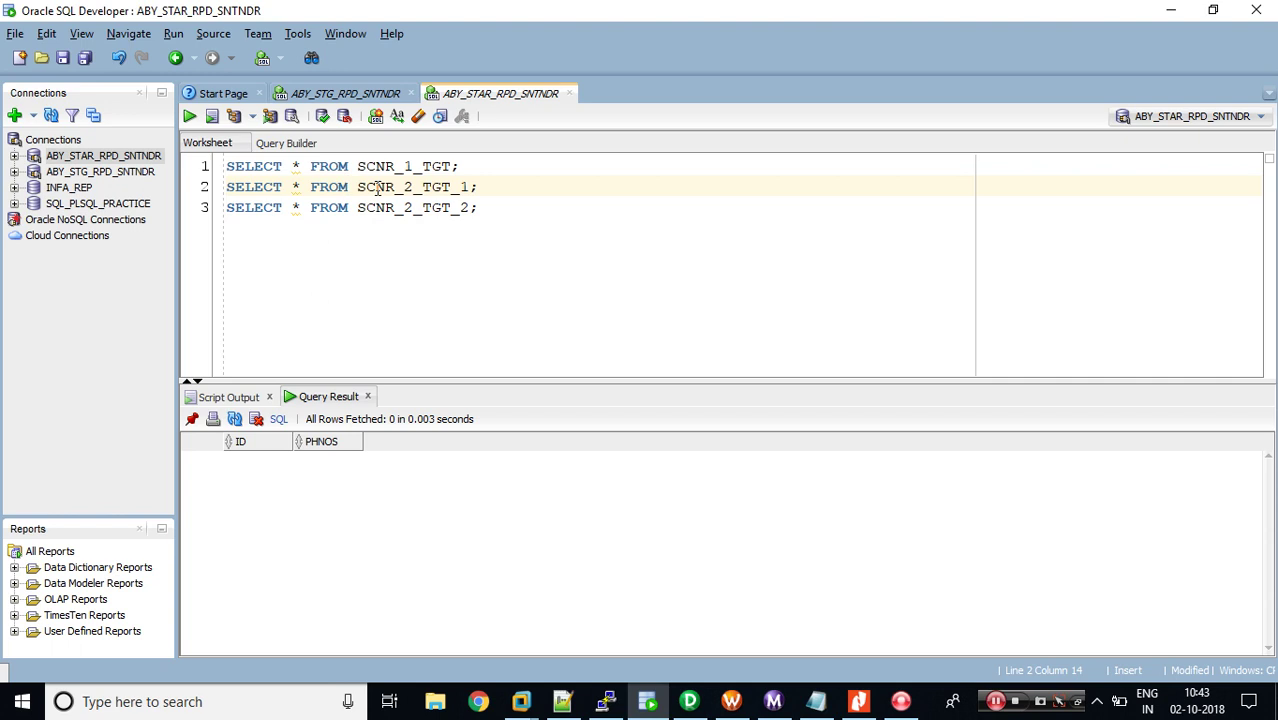
key(ctrl+Return)
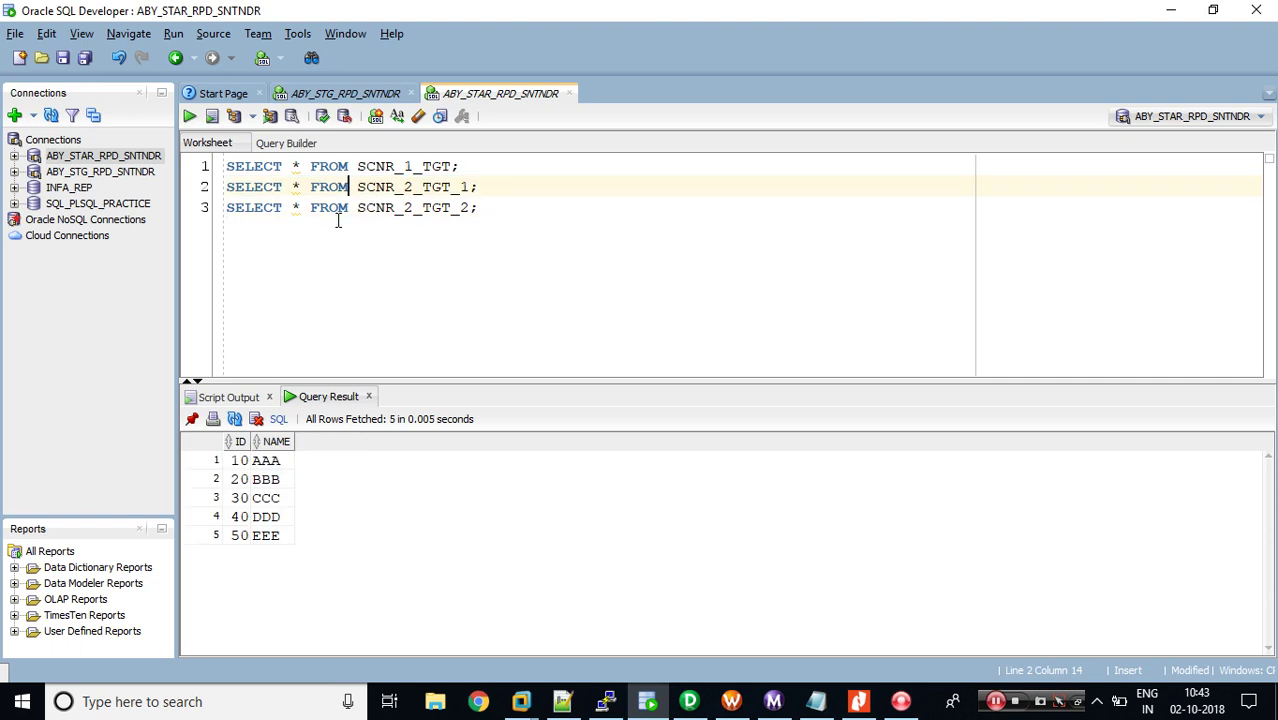
click(333, 209)
key(ctrl+Return)
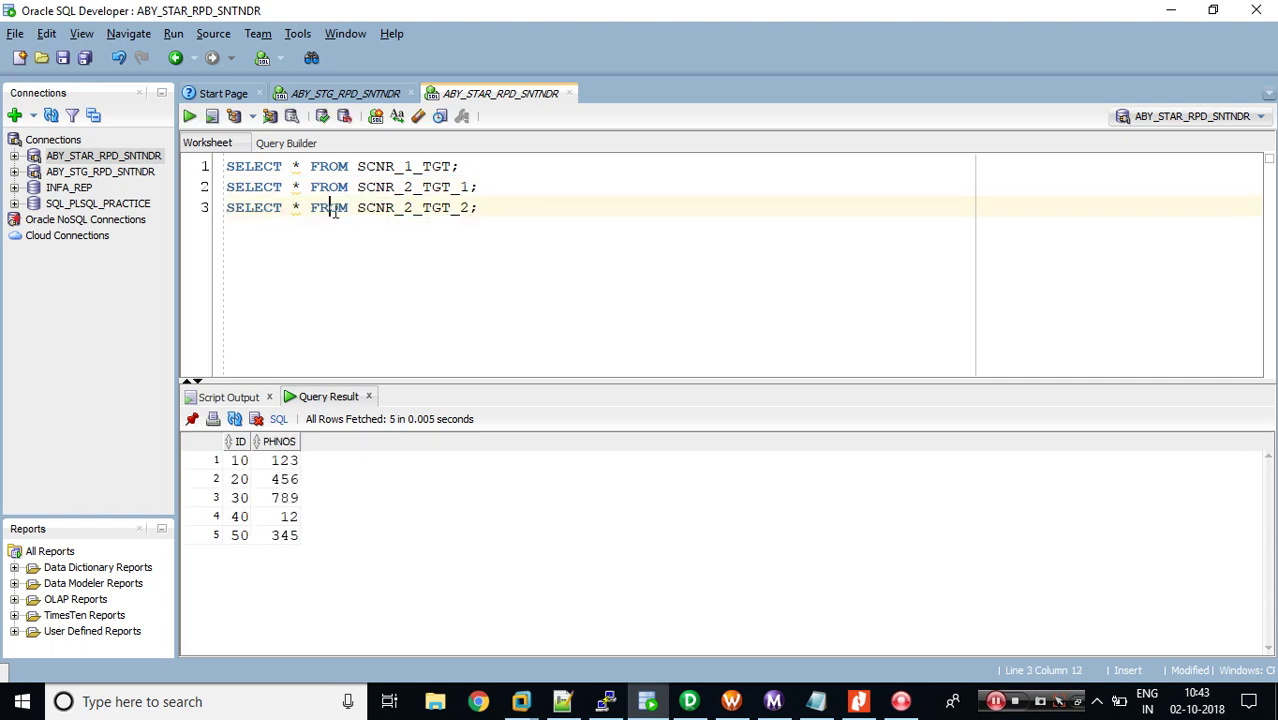
- Switch to the scenarios PDF in Nitro Pro and review scenario 2's source and target tables against the loaded data
click(858, 701)
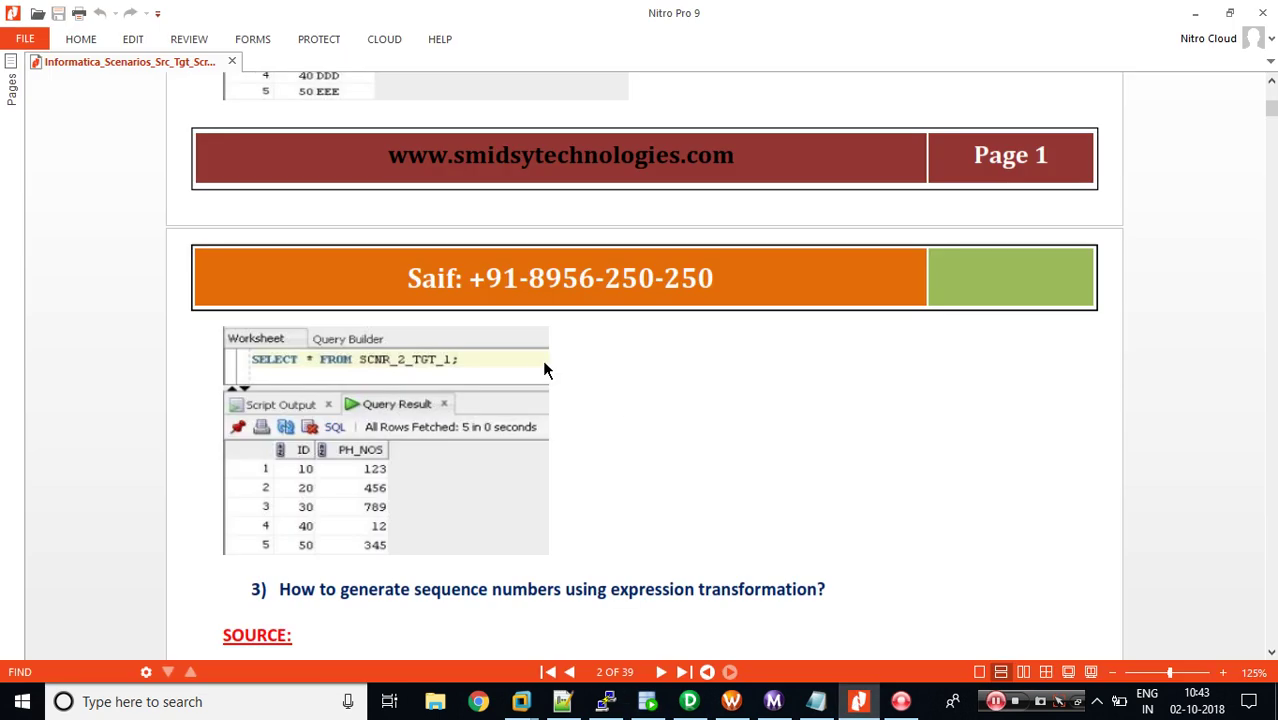
scroll(543, 369, up, 5)
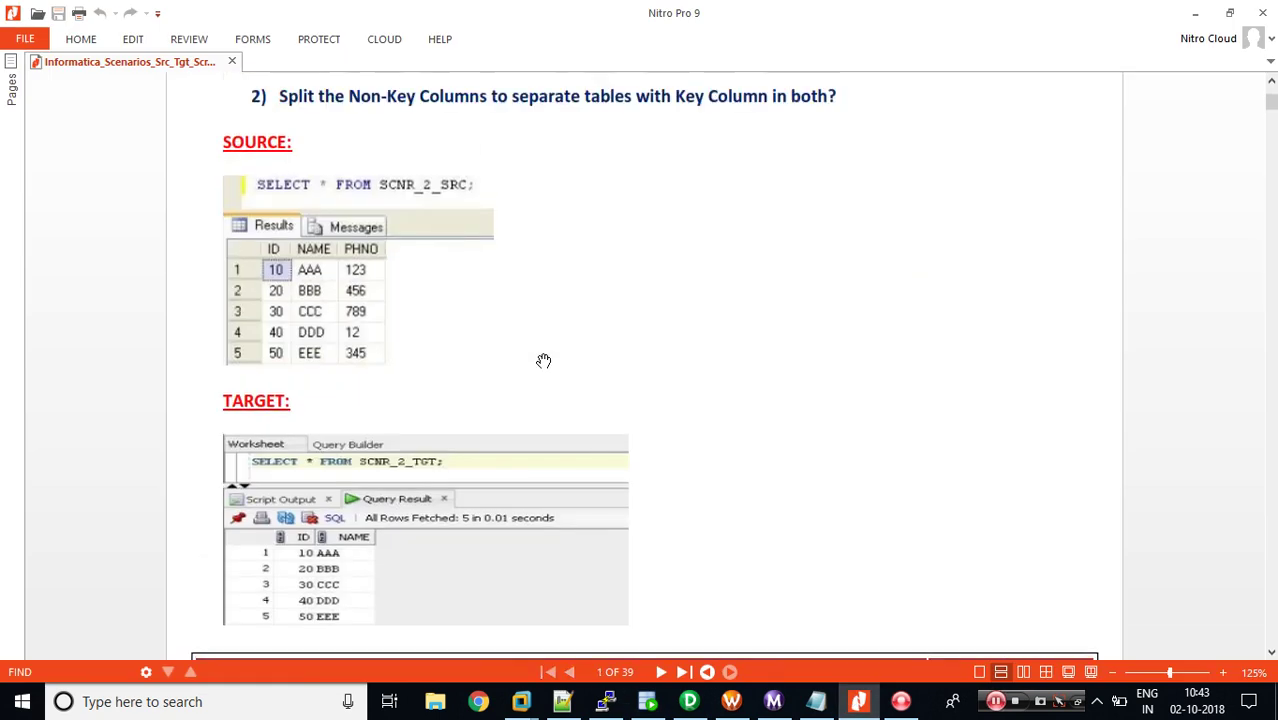
scroll(543, 361, up, 1)
scroll(543, 361, down, 1)
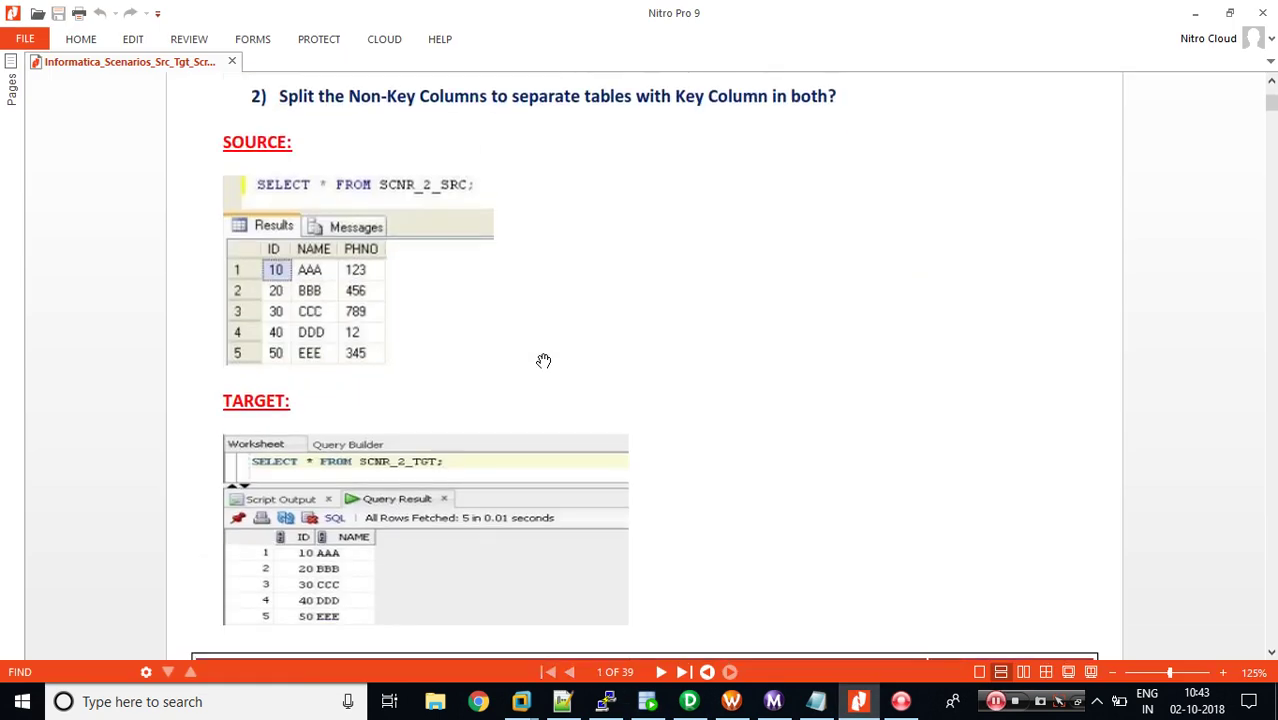